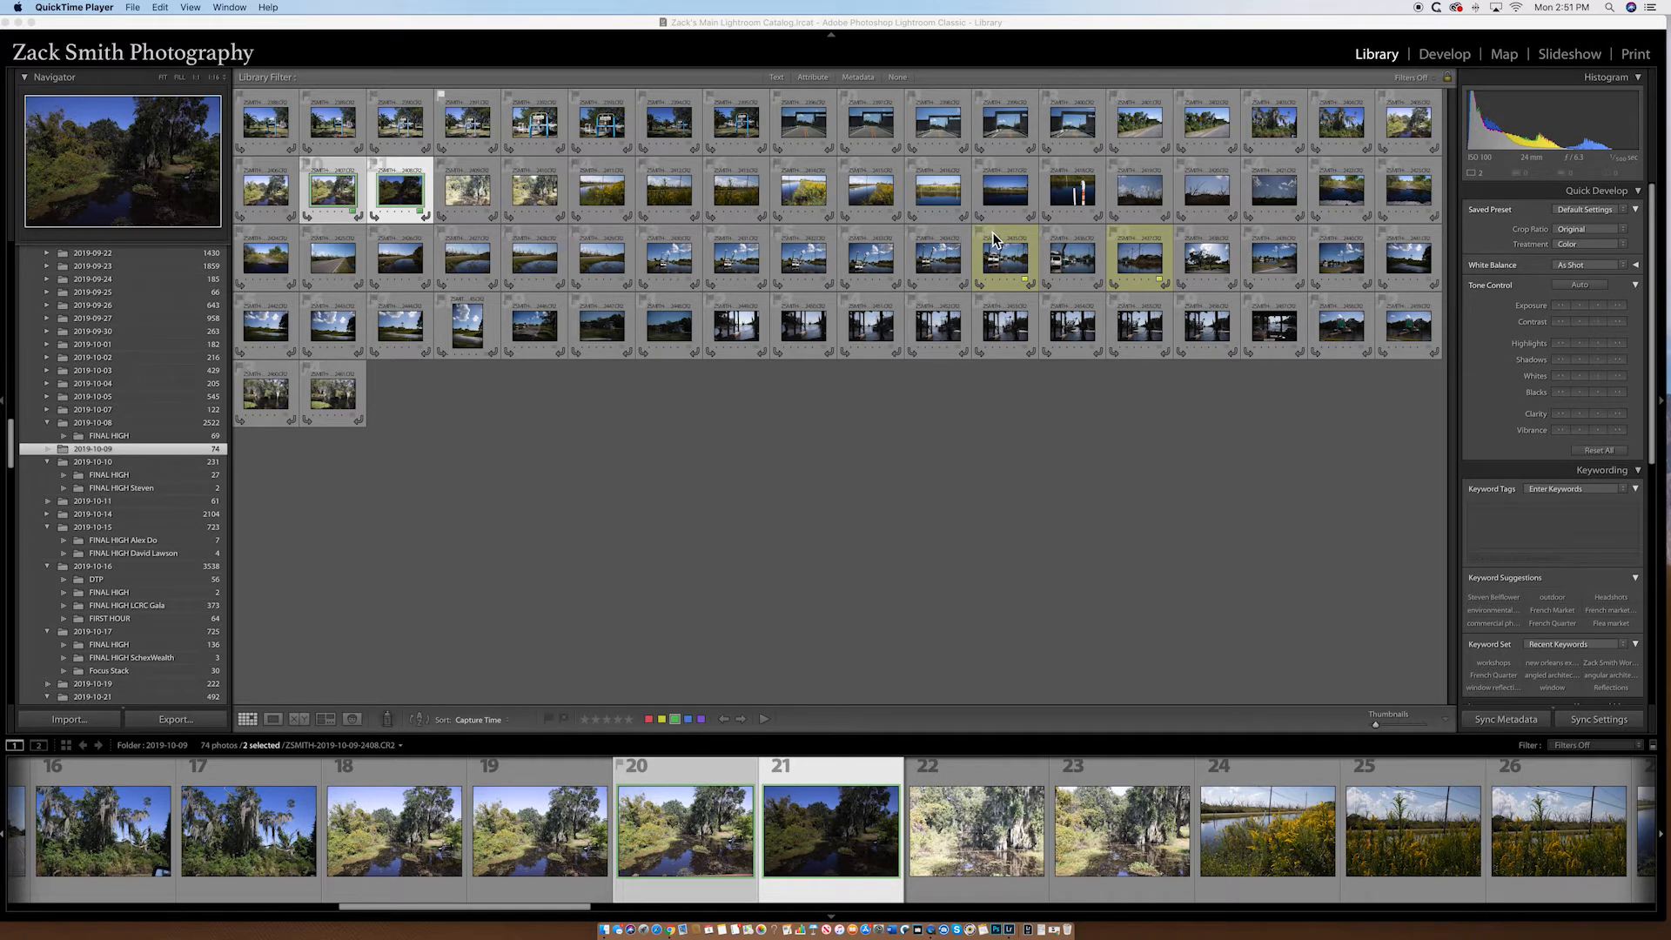
- Enlarge the grid thumbnails and open the folder's first photo, 2388, in Loupe view
left_click_drag(1392, 724, 1398, 728)
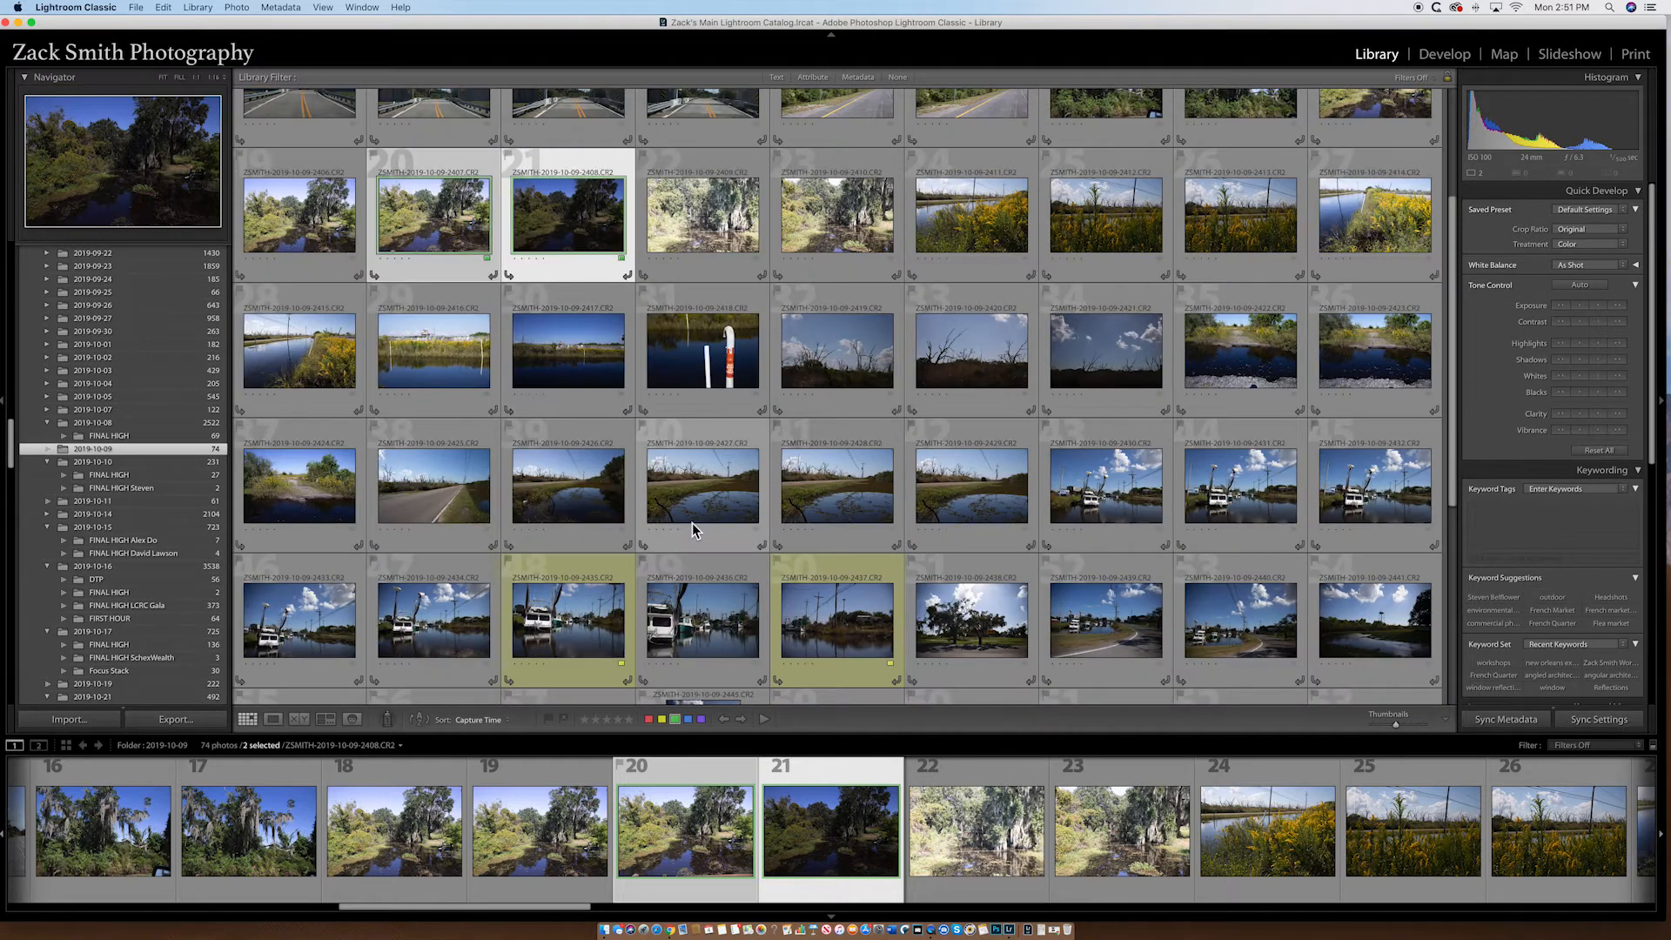
scroll(692, 348, "up", 3)
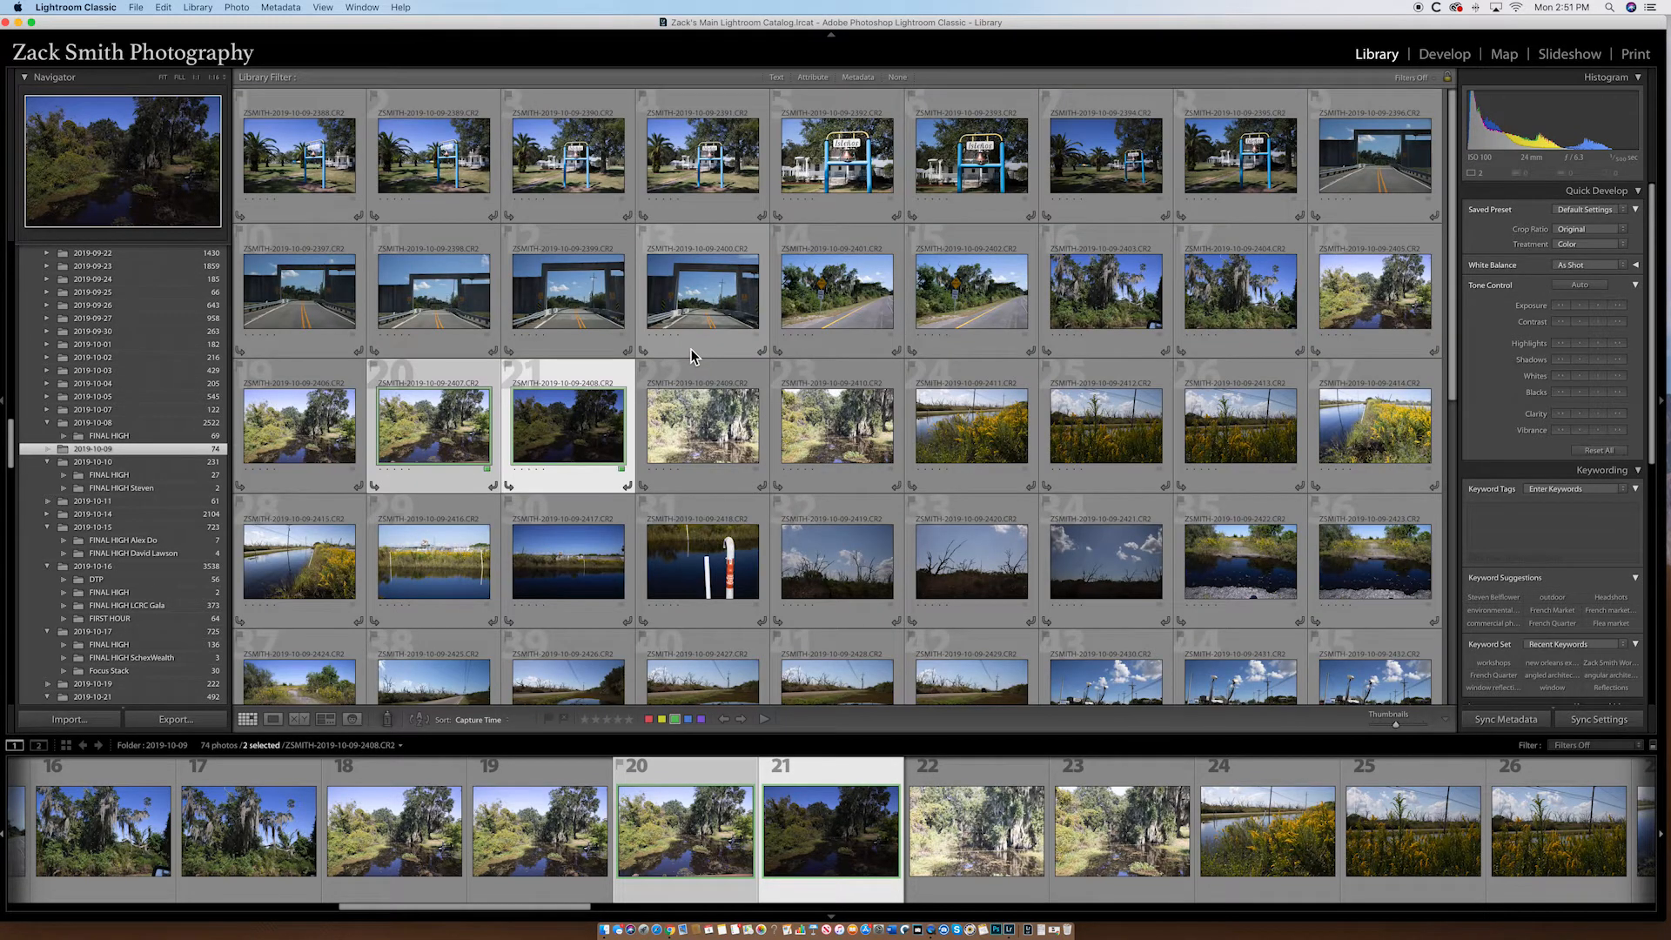
left_click(287, 169)
double_click(287, 170)
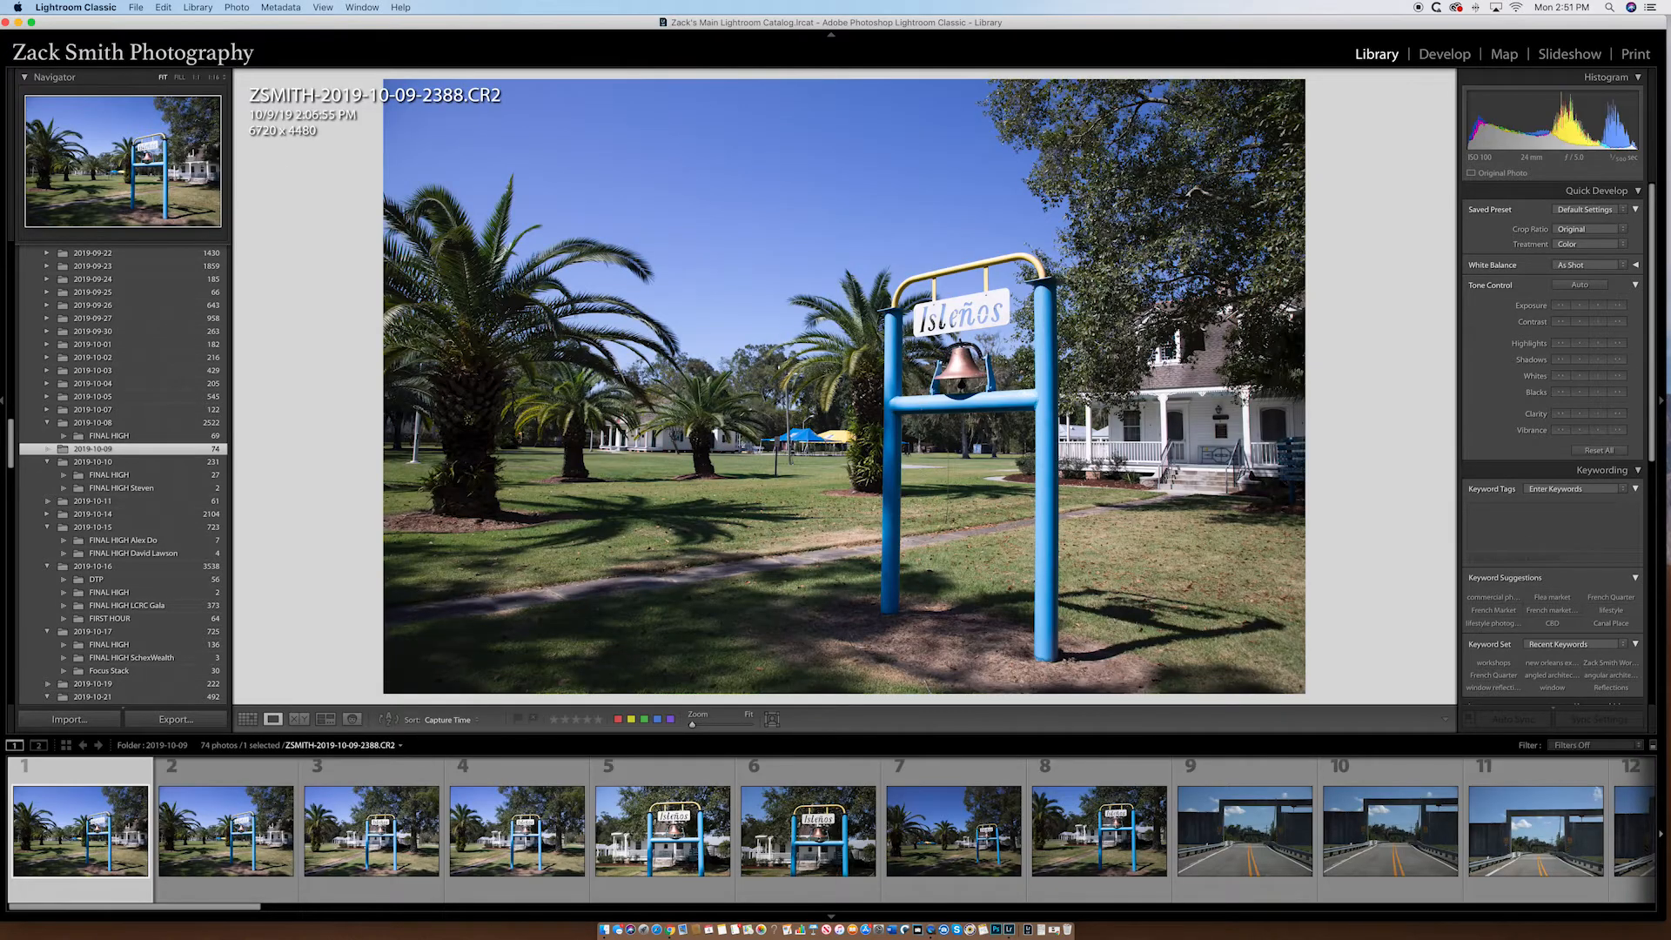
- Review the photos of the 2019-10-09 folder one by one at full size, from 2388 through 2406
key("Right")
key("Right")
key("Right")
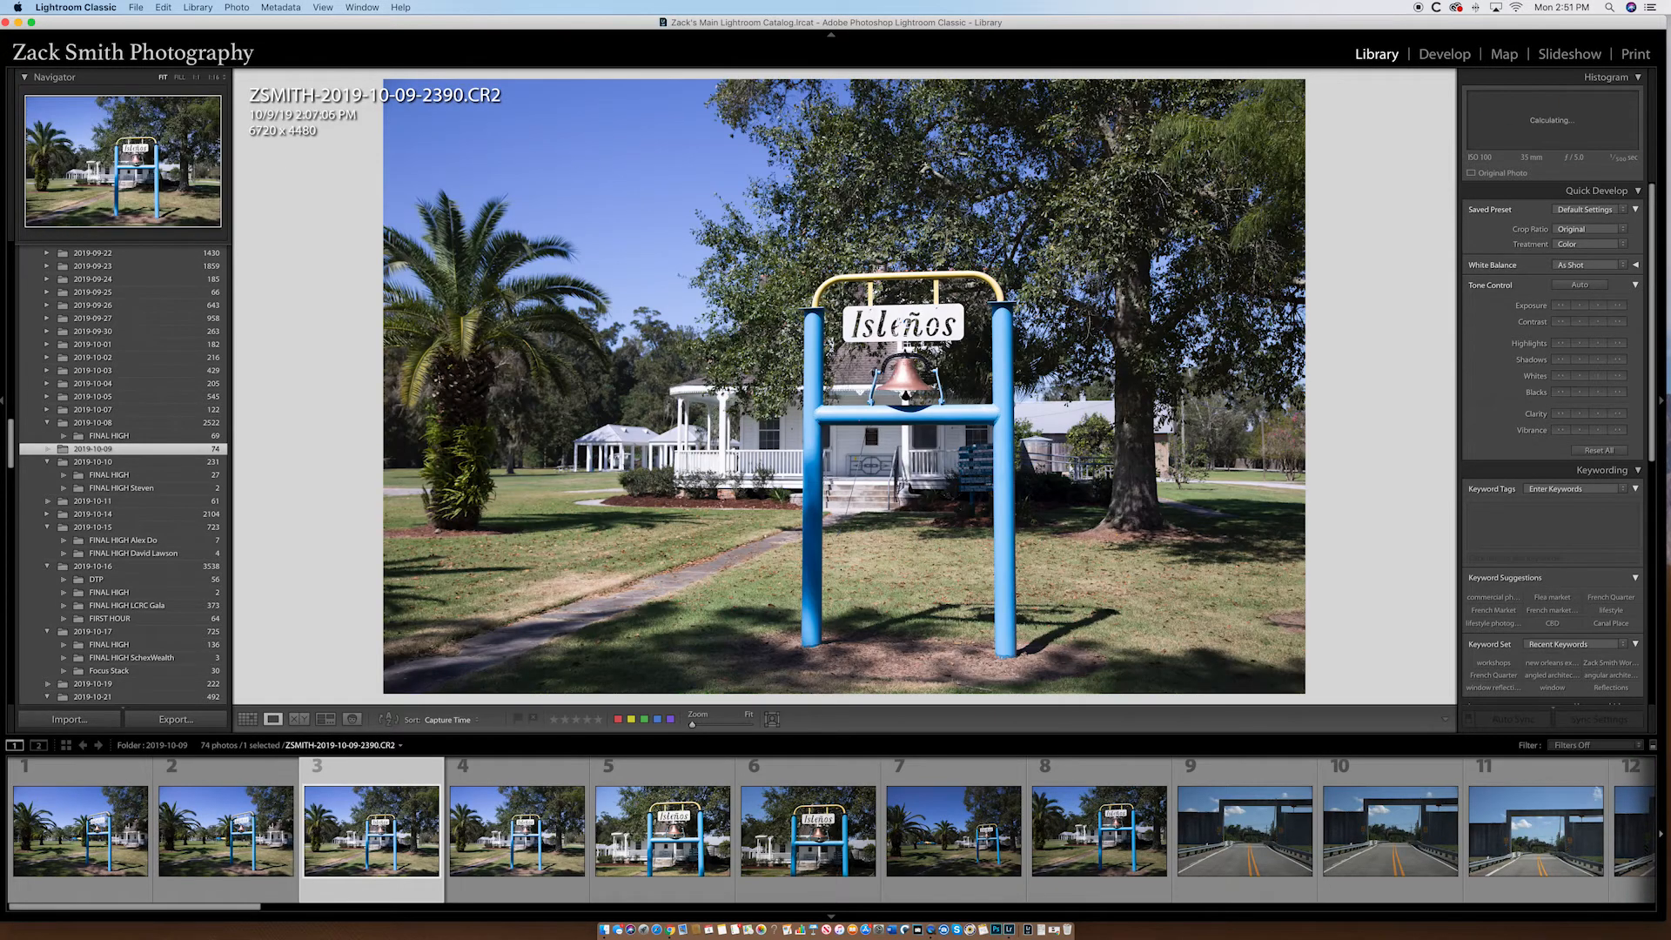
key("Right")
key("Right")
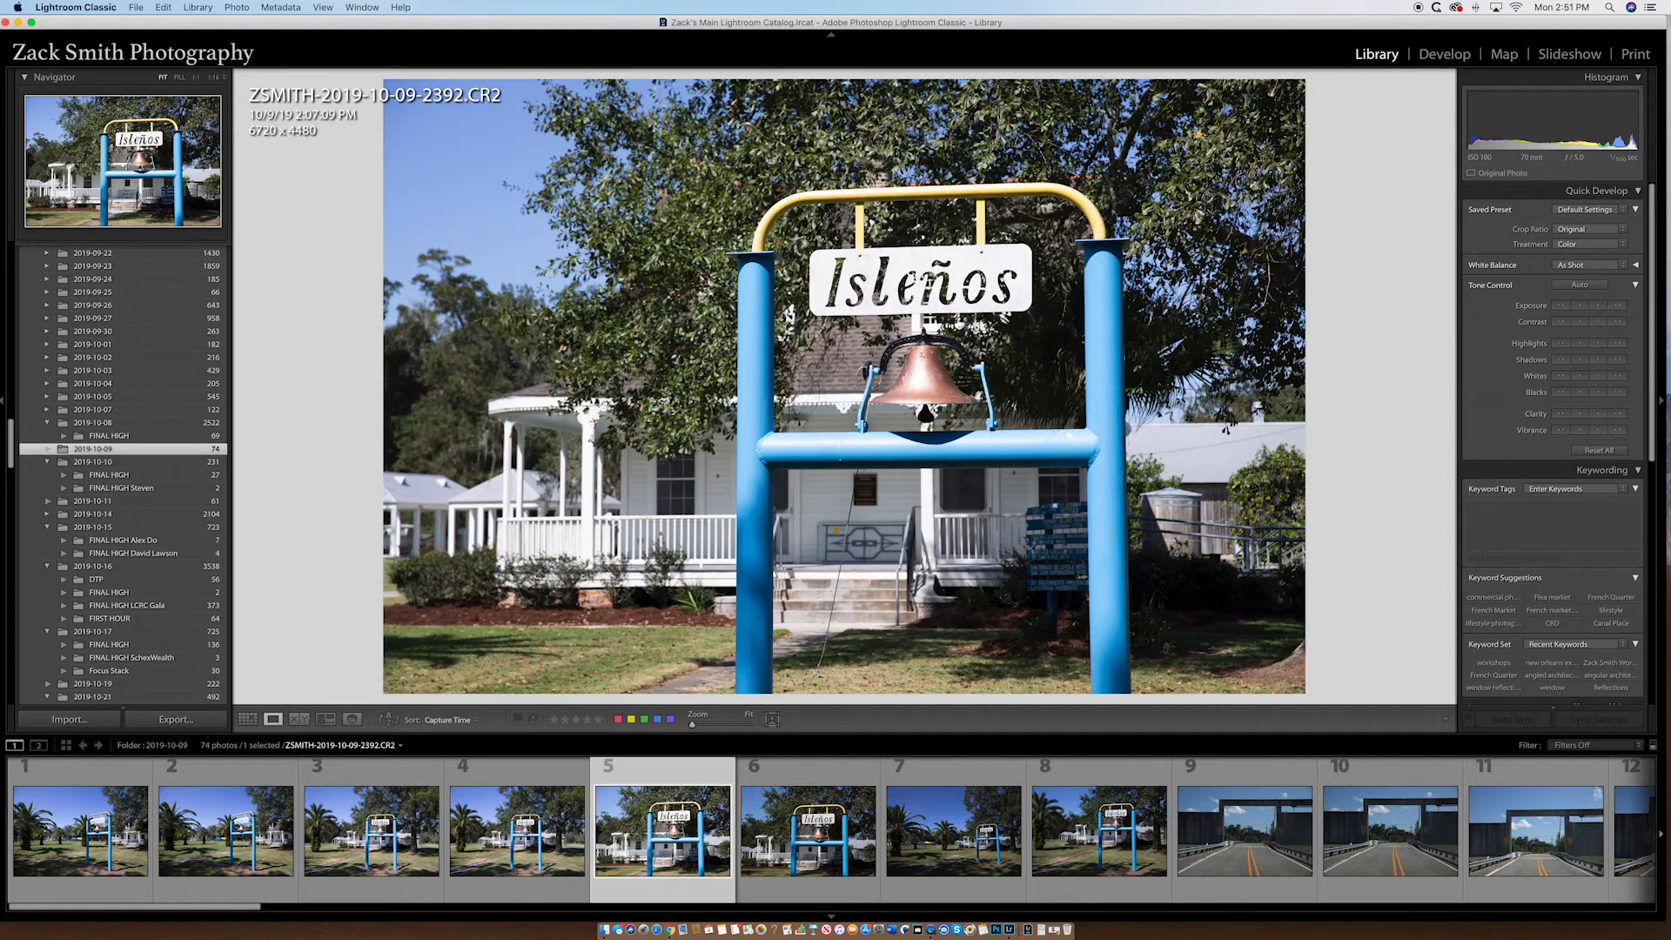
key("Right")
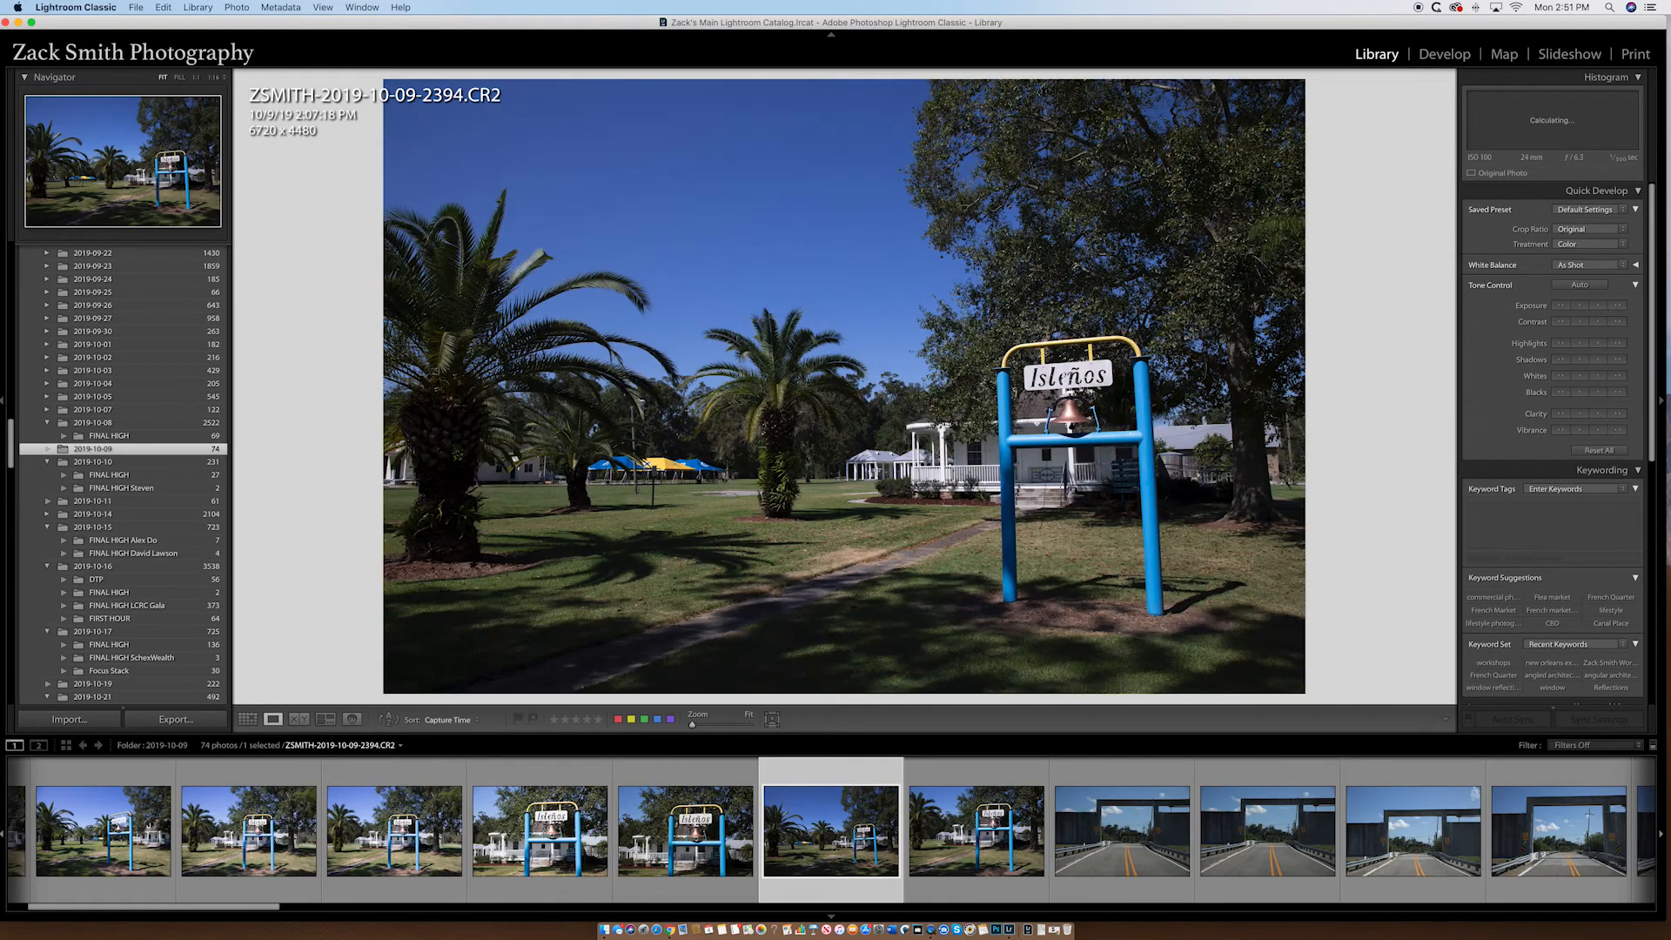
key("Right")
key("Right")
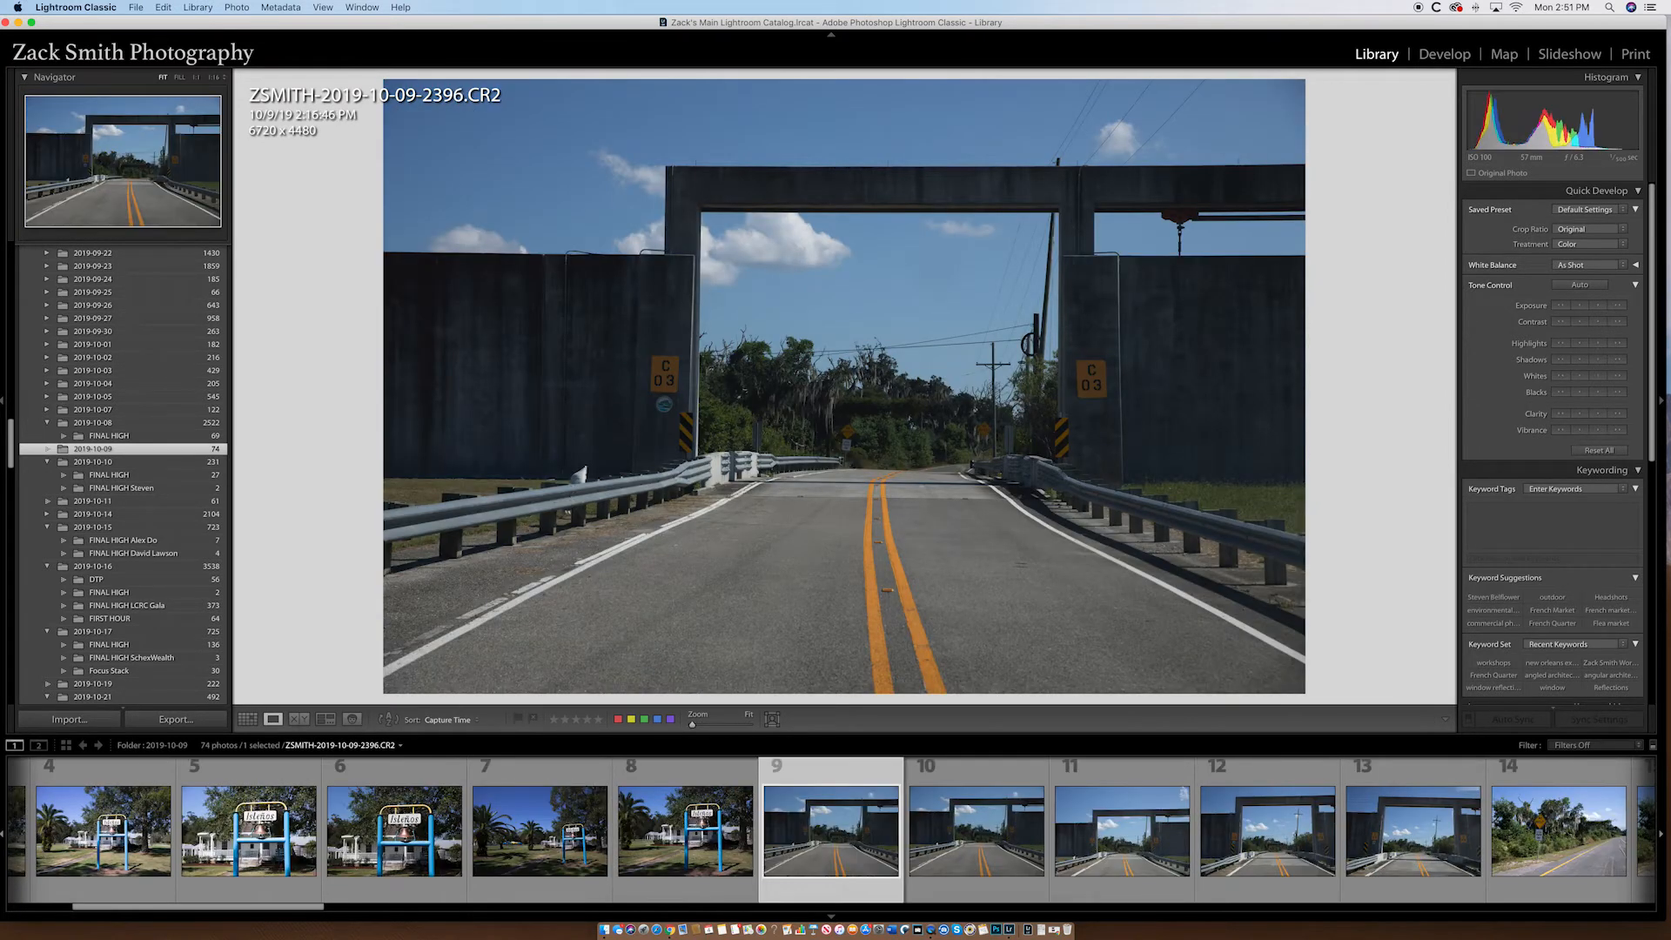
key("Right")
key("Right")
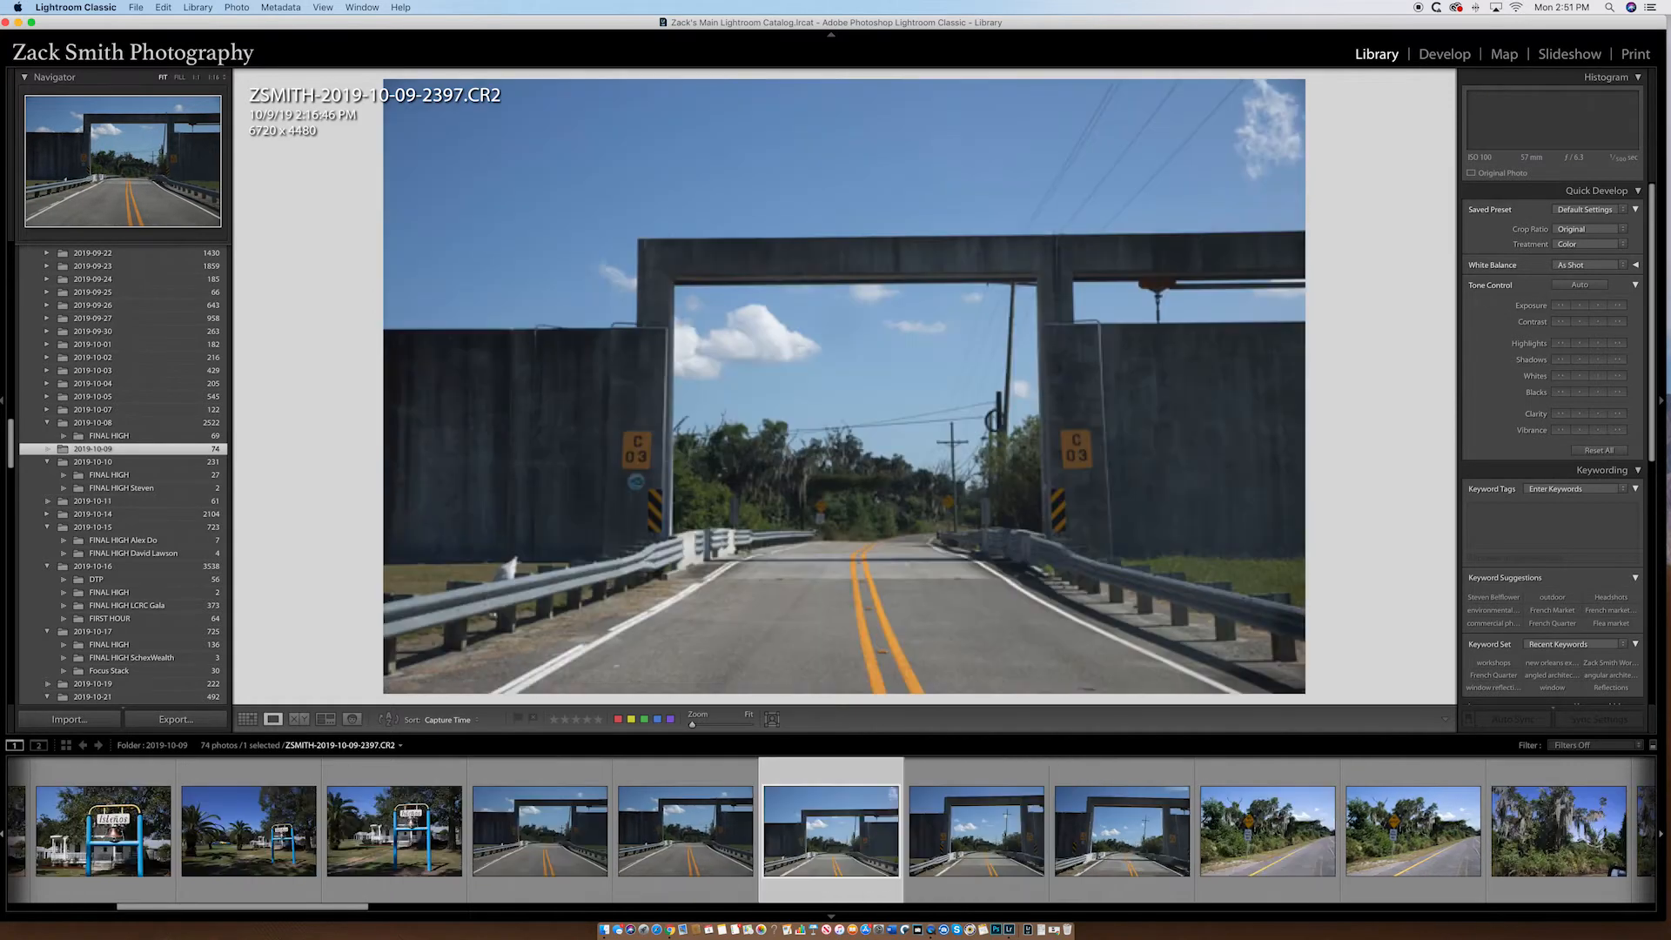
key("Right")
key("Right")
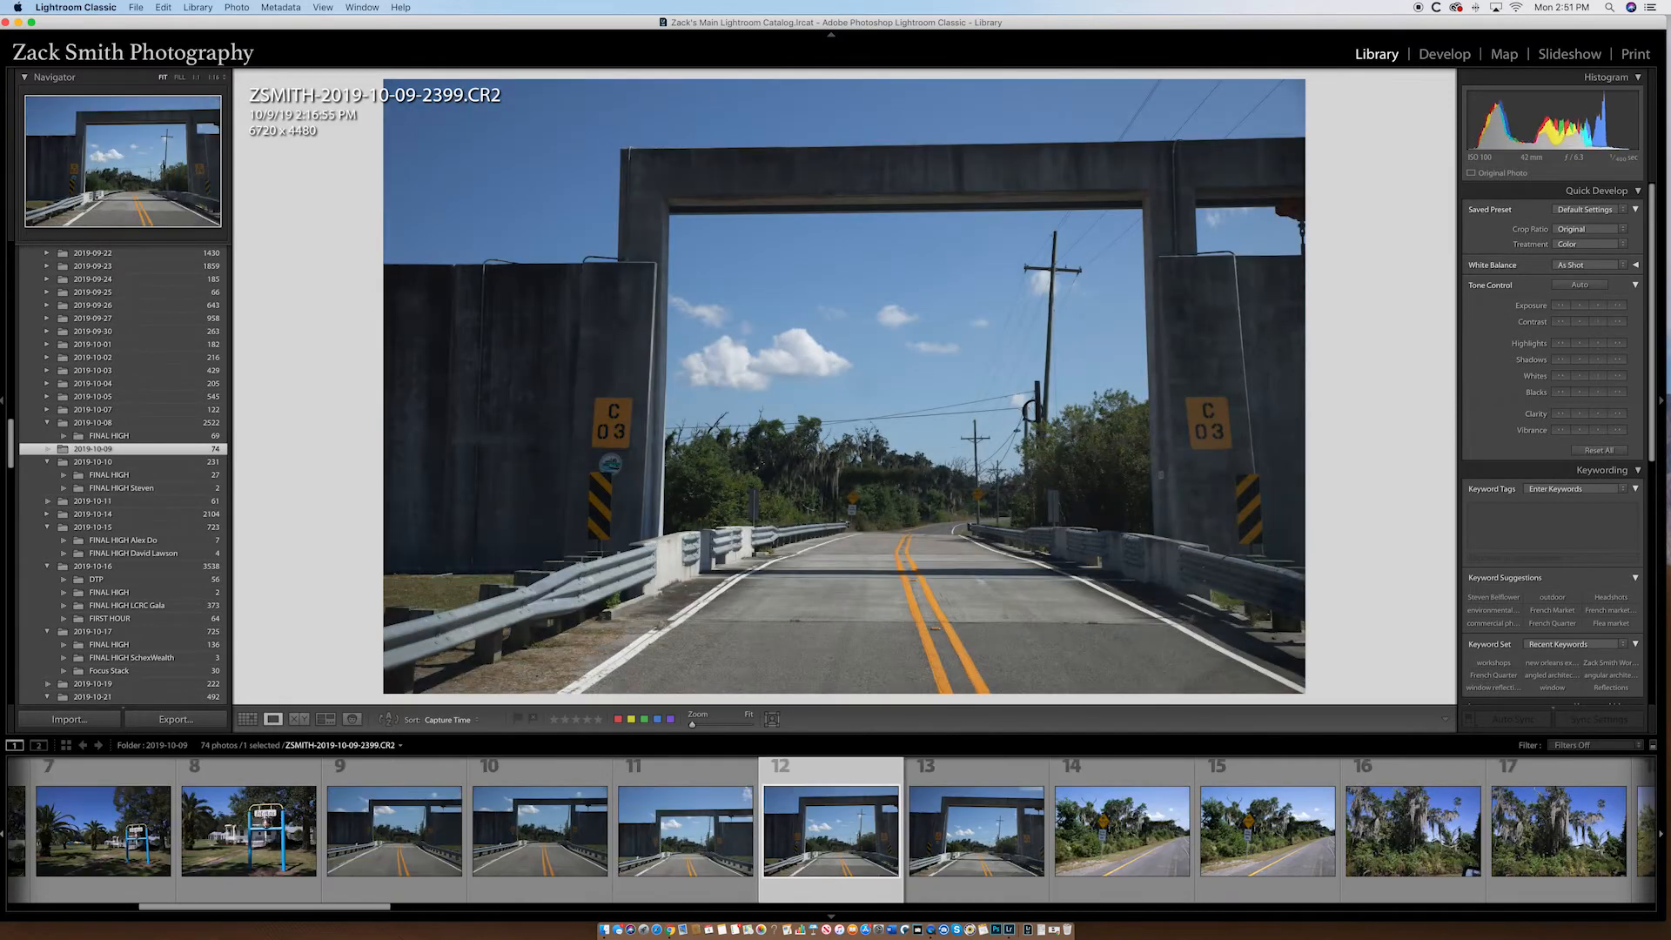
key("Right")
key("Right")
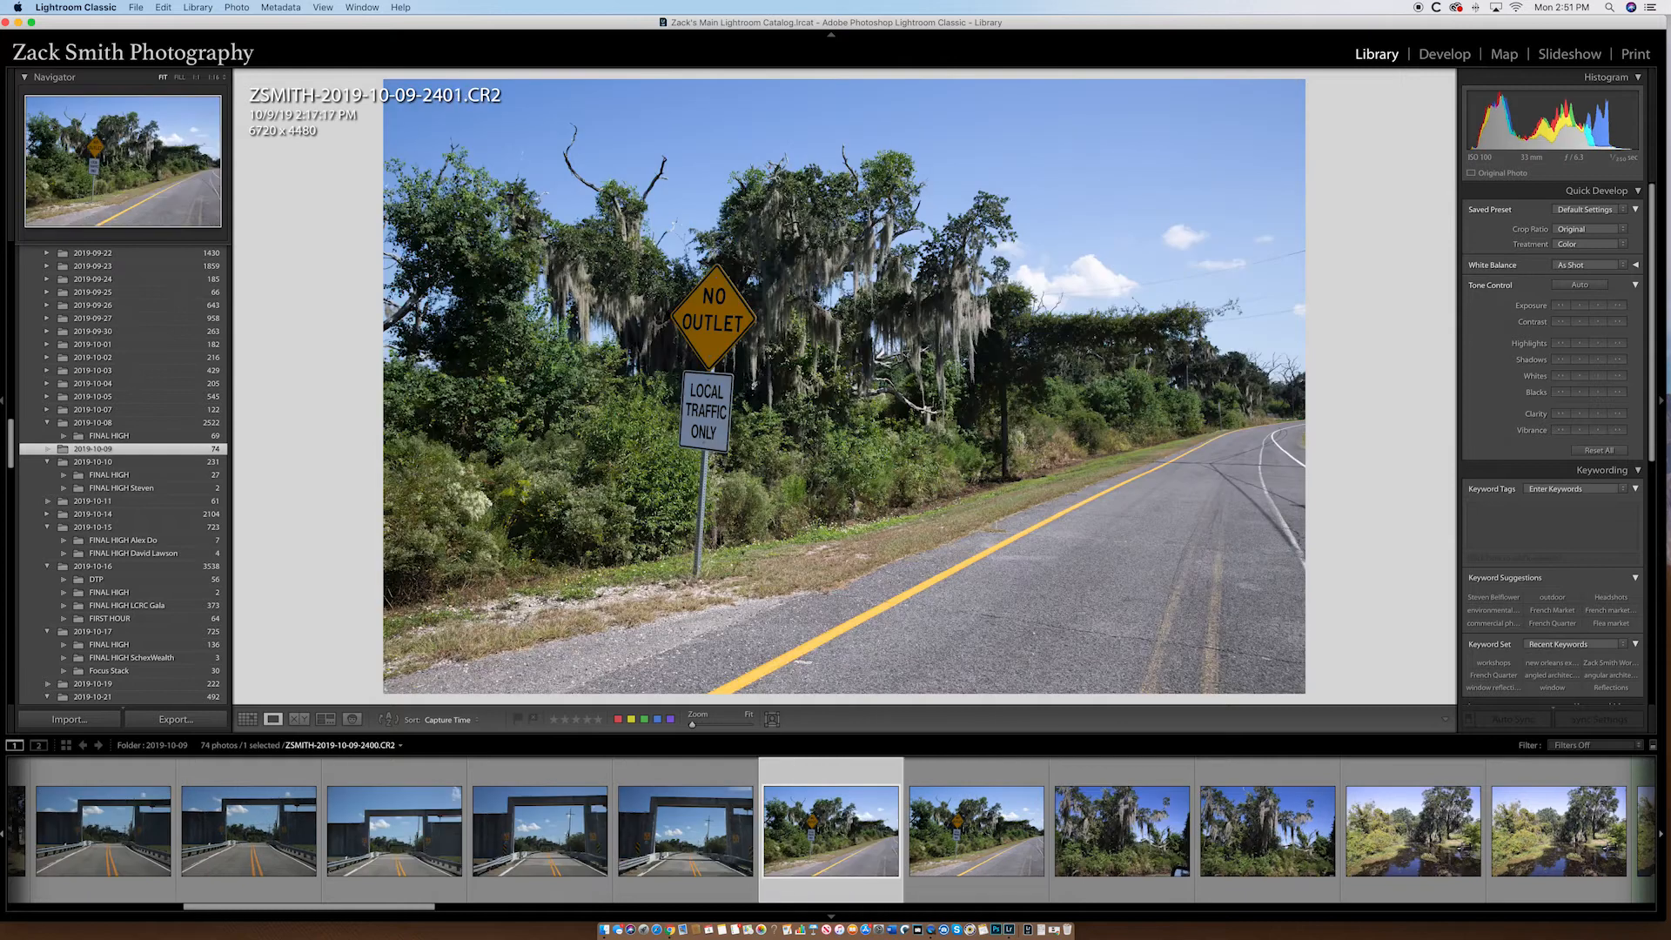
key("Right")
key("Right")
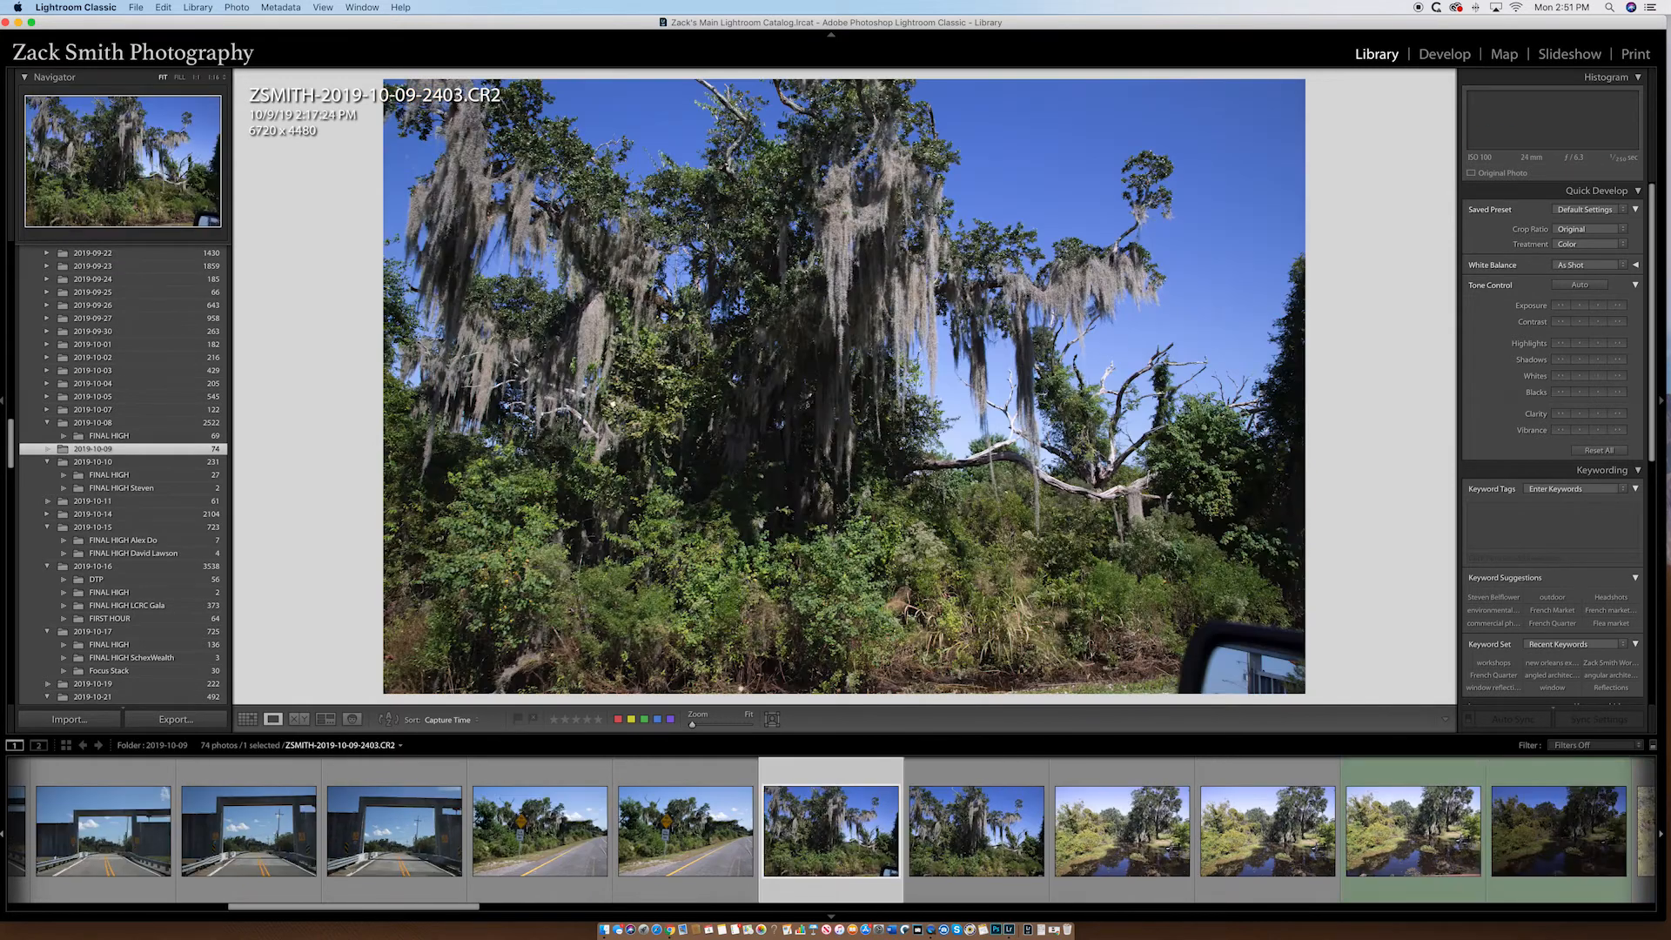
key("Right")
key("Right")
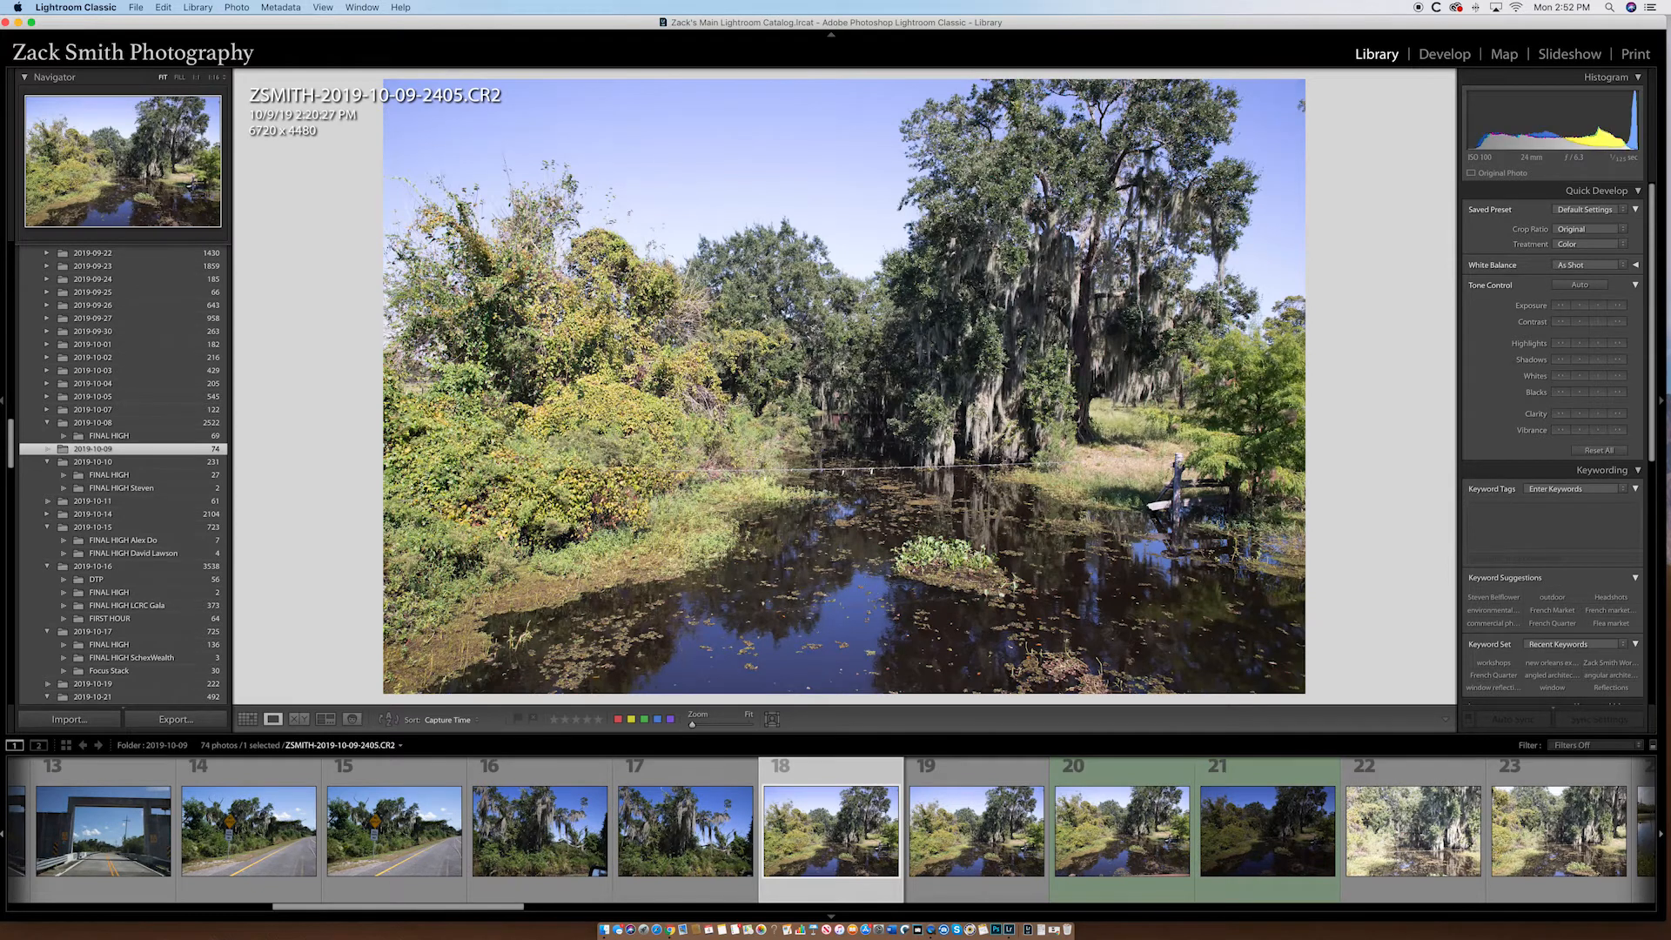
key("Right")
- Return to the grid, open the yellow-labelled boat photo 2435, and compare it with the two following shots, 2436 and 2437
key("g")
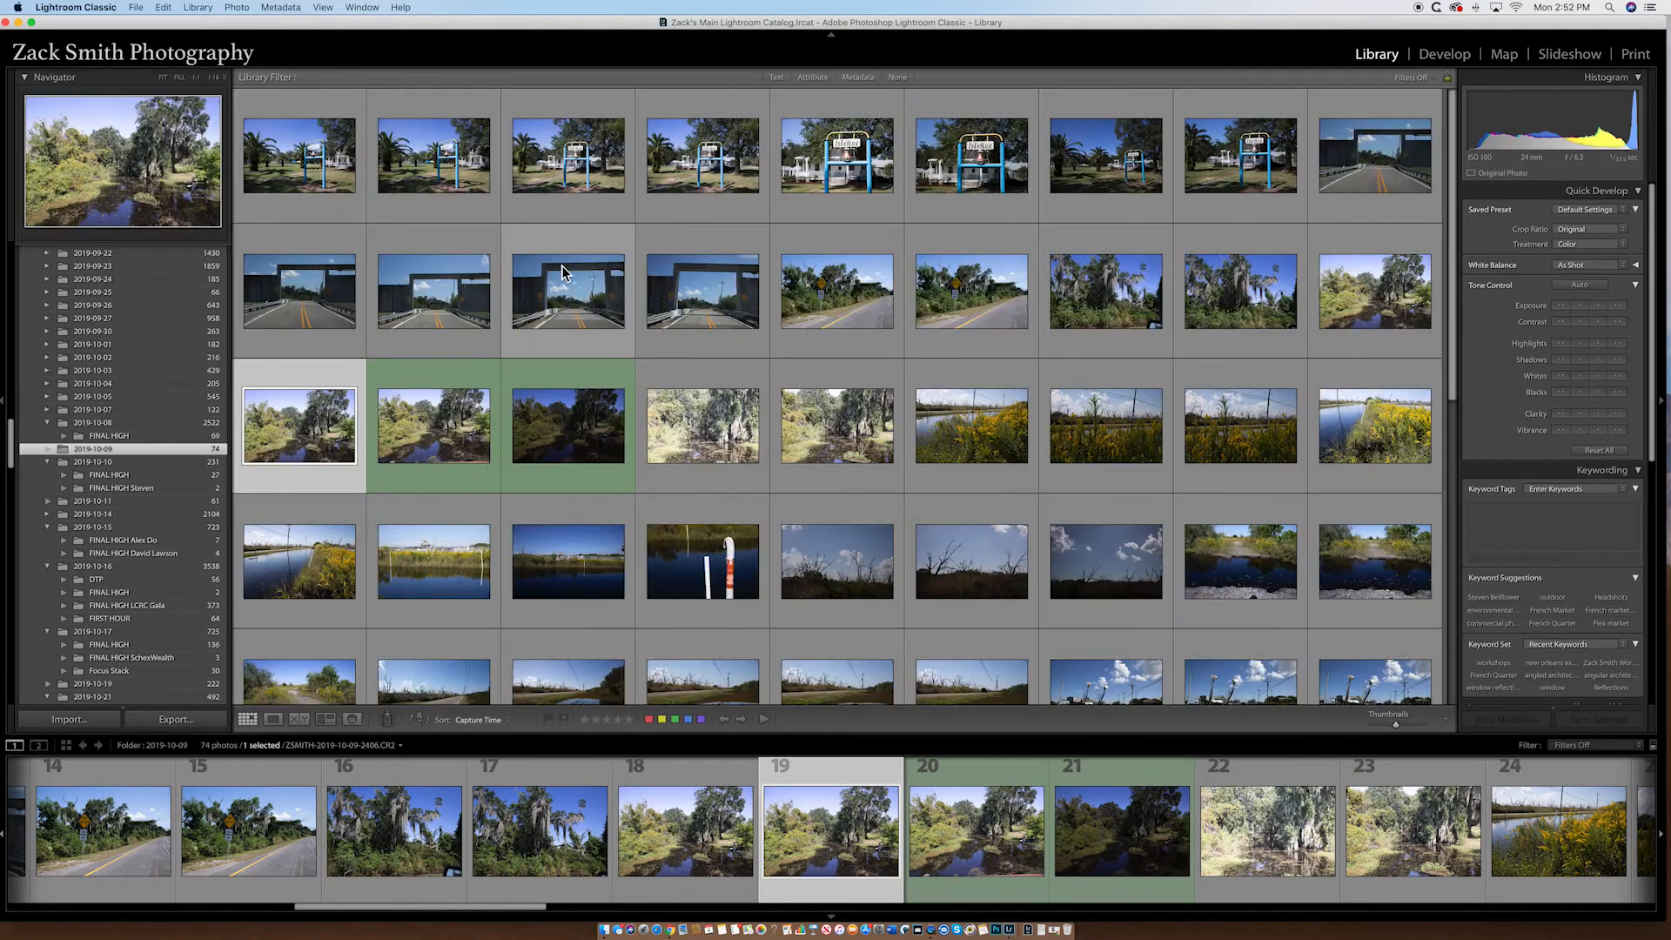
scroll(995, 487, "down", 5)
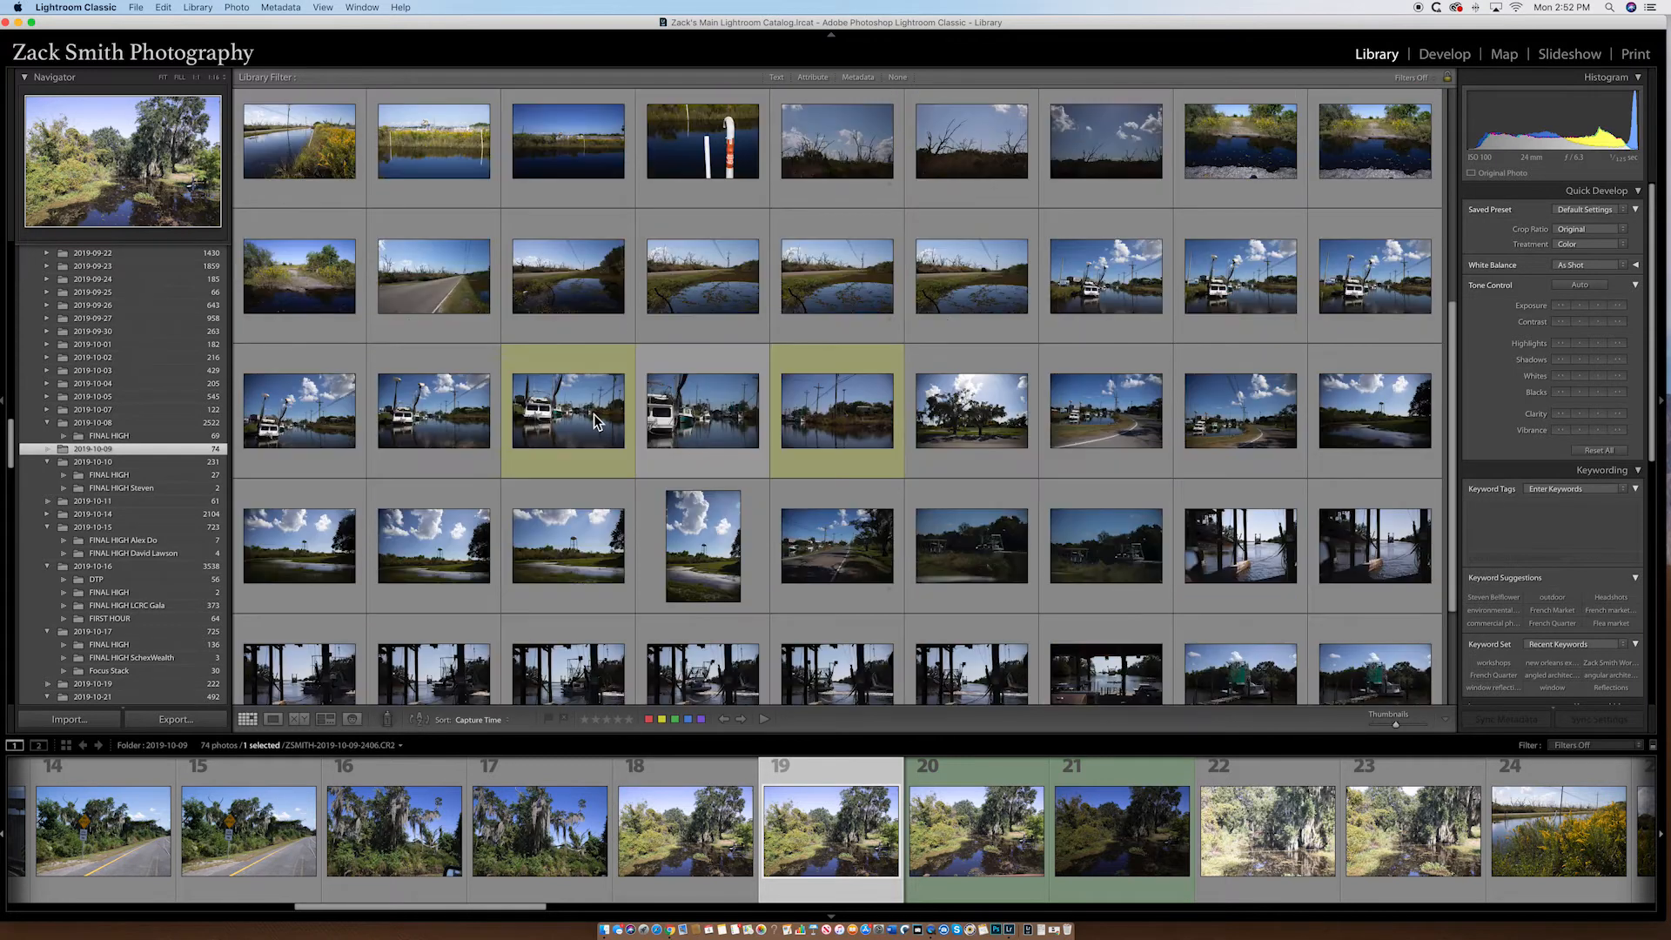
double_click(596, 422)
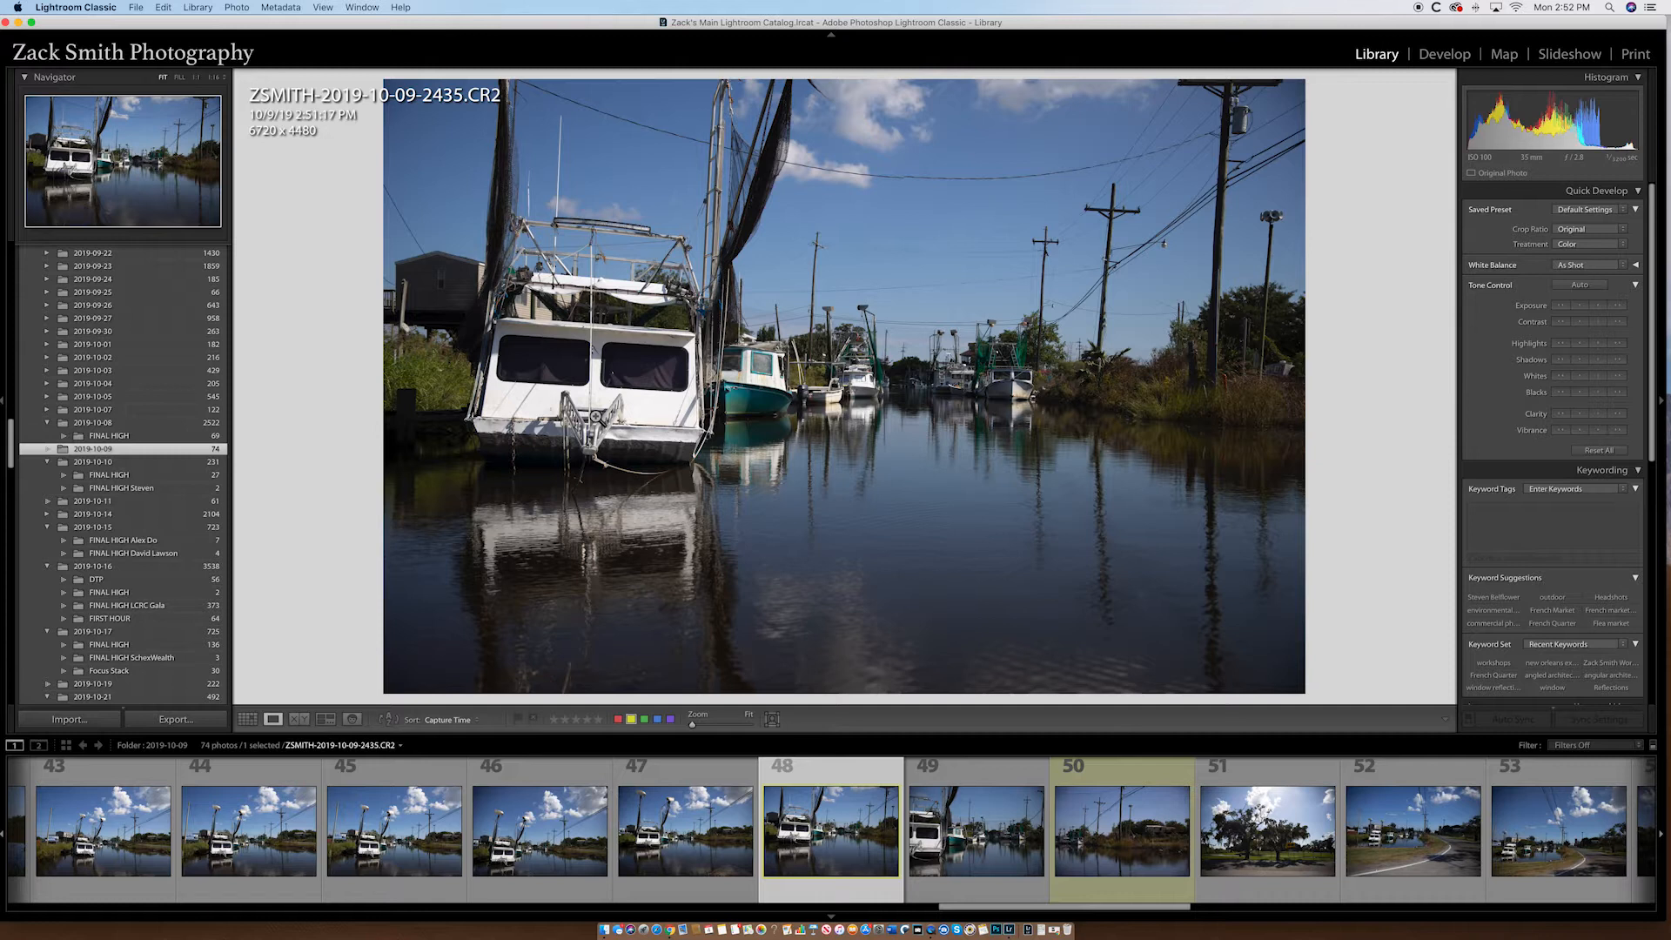
key("Right")
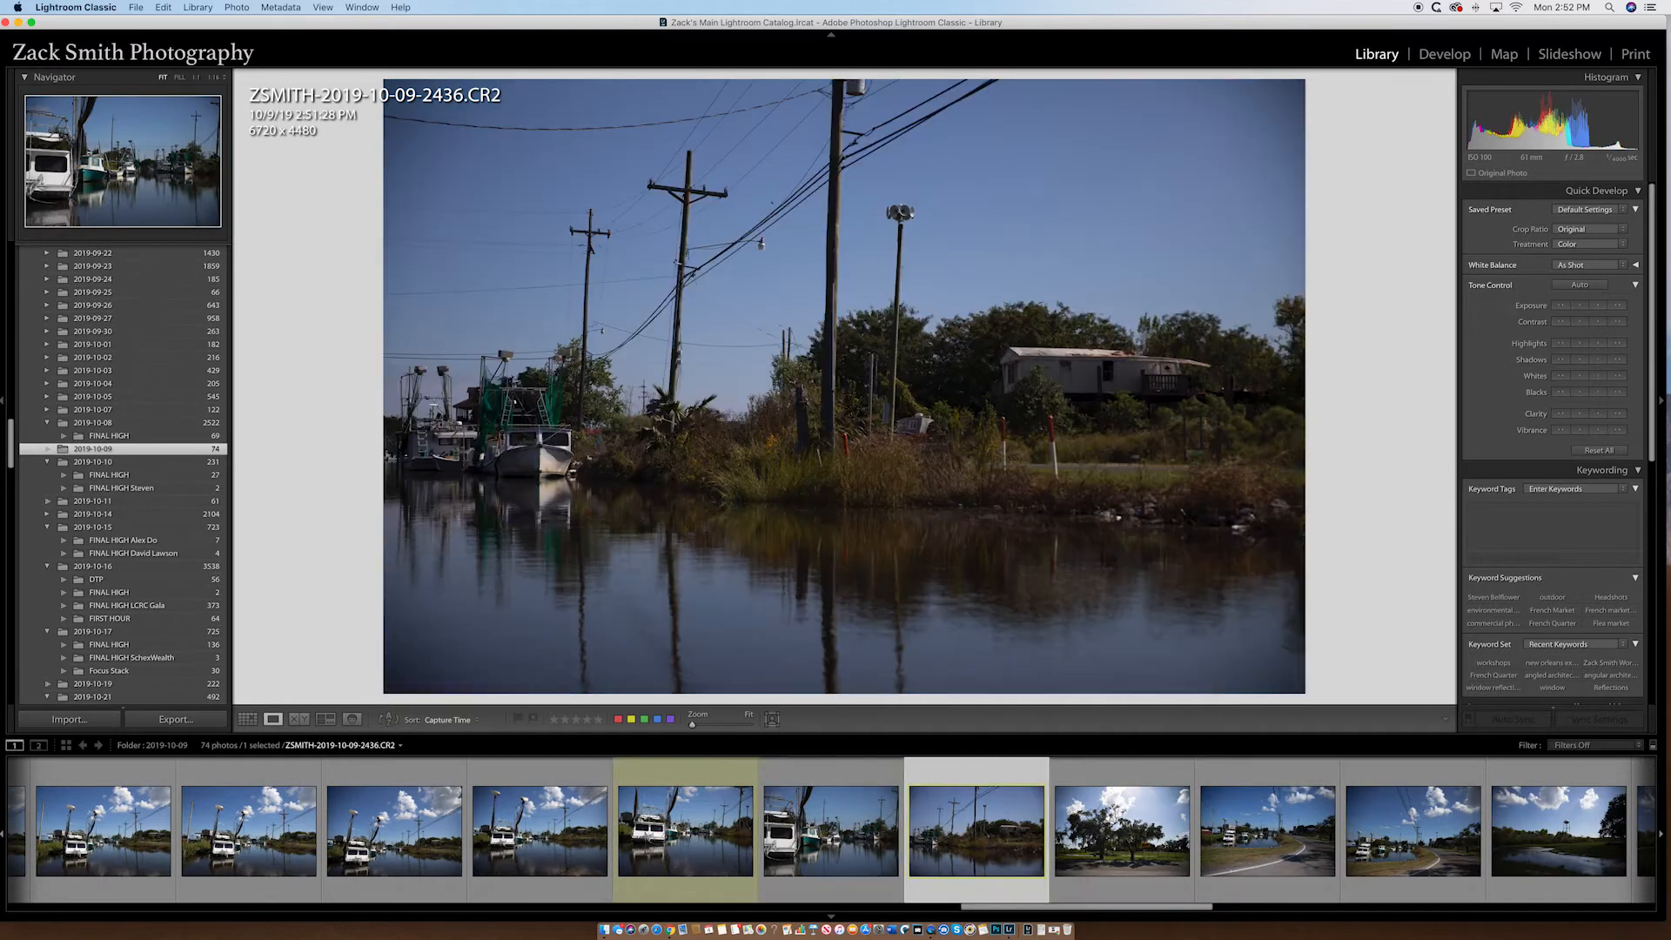
key("Right")
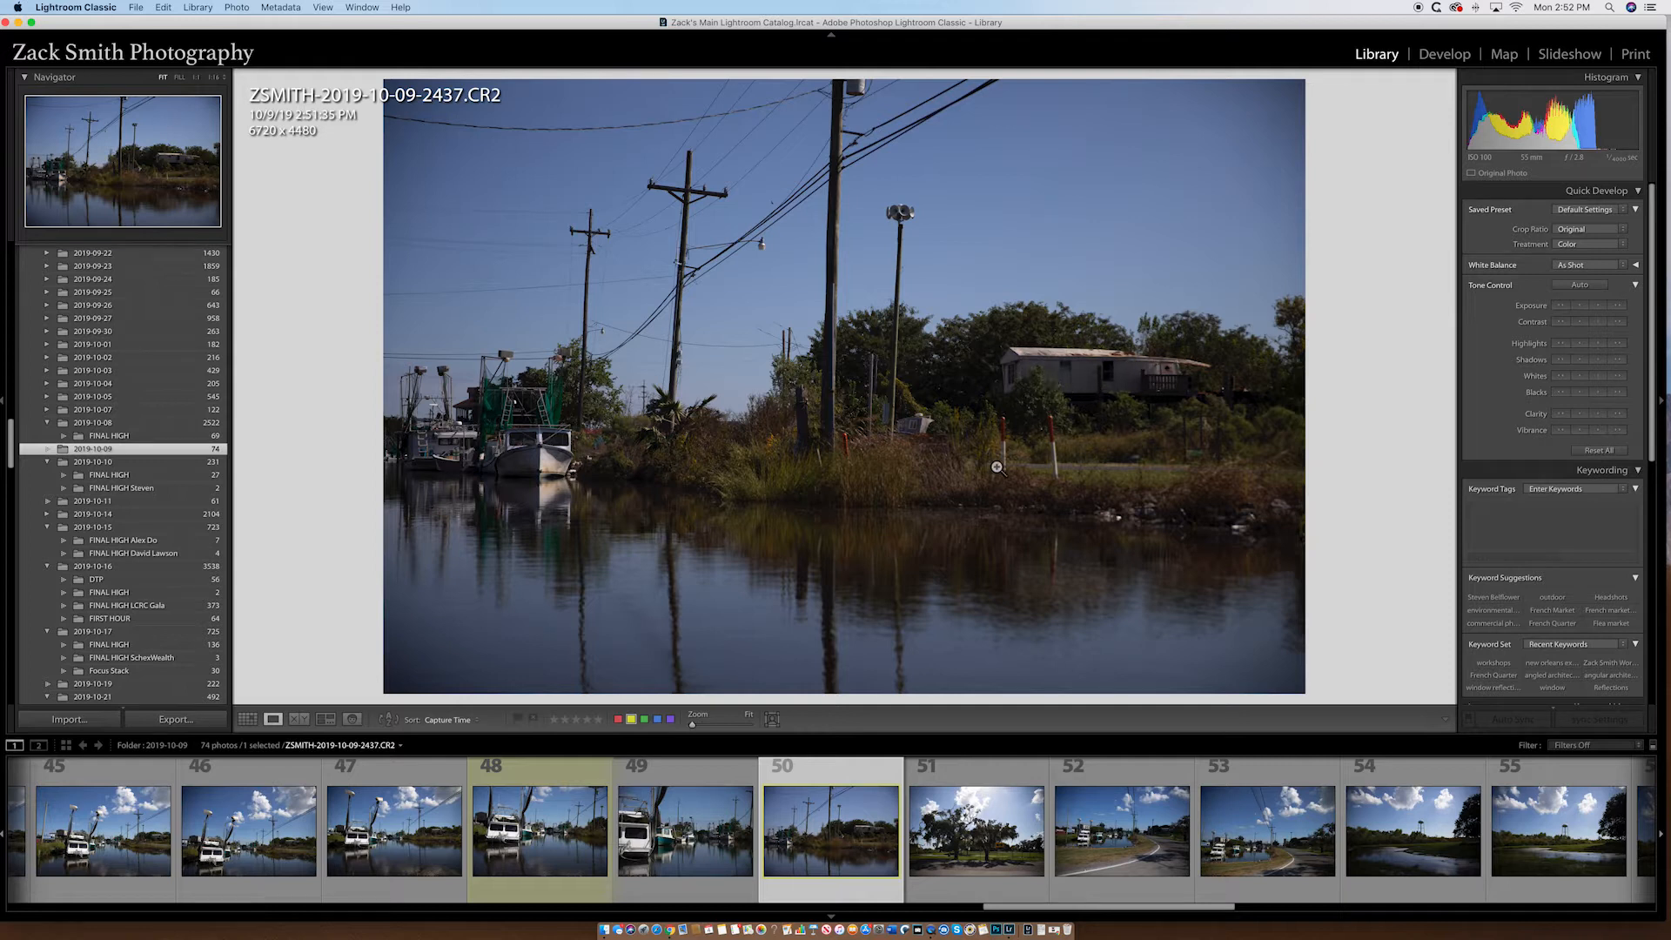
left_click(651, 818)
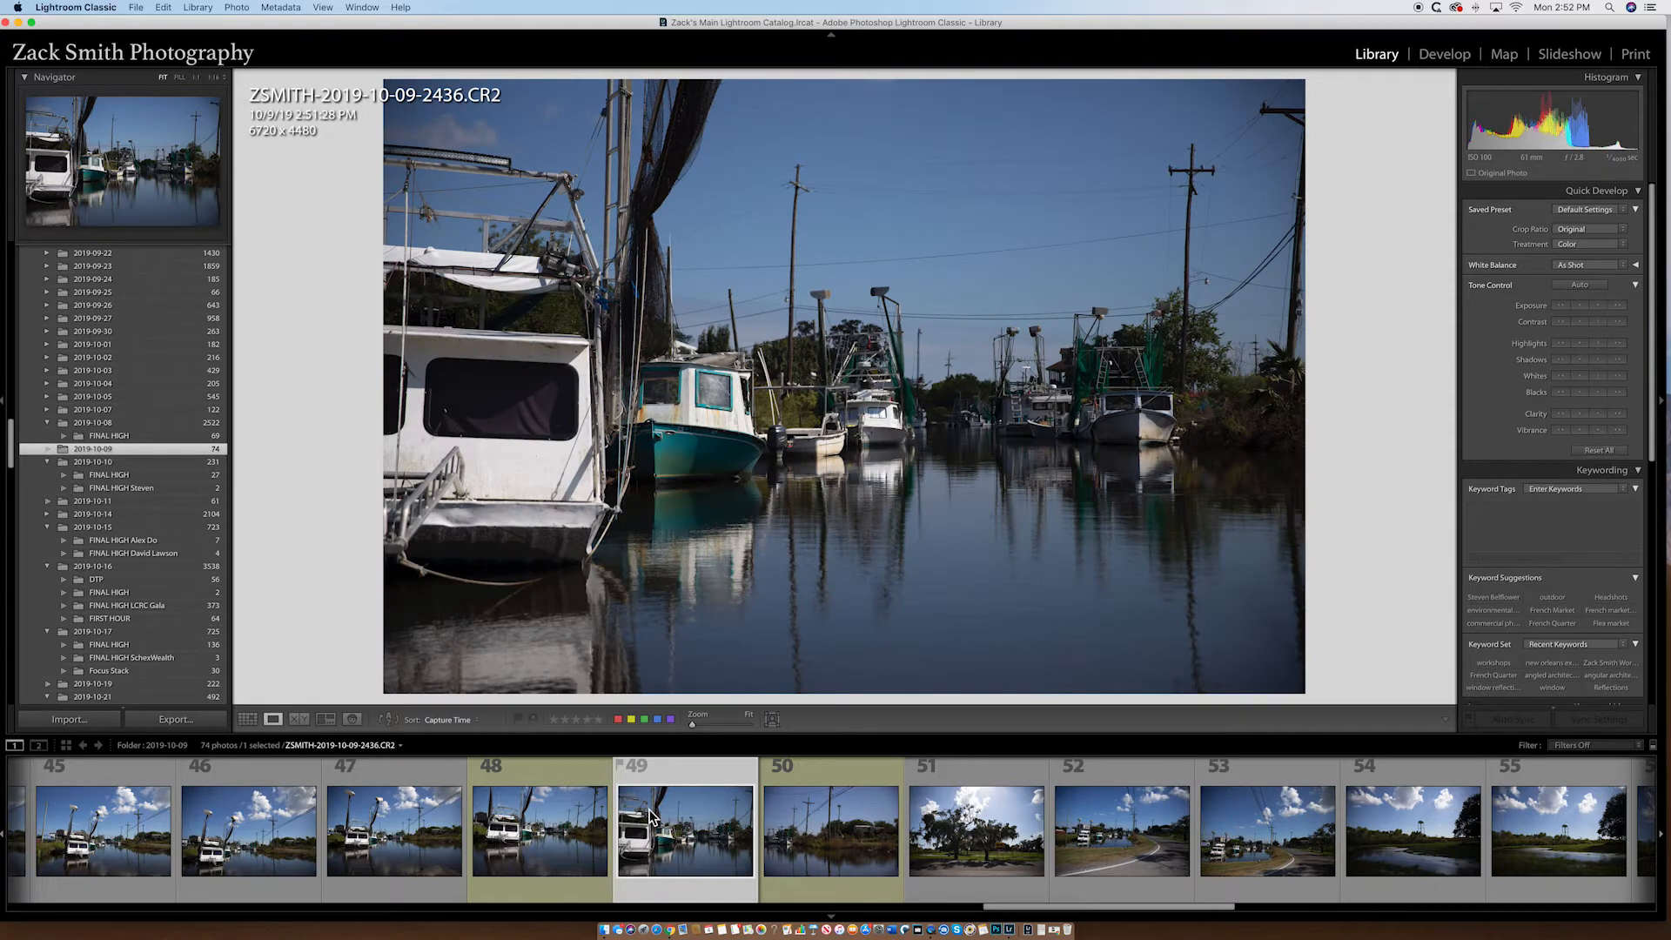
- Select the yellow-labelled photos 2435 and 2437 together and tag them with the keywords panoramic, stitch and bayou panoramic
left_click(575, 827)
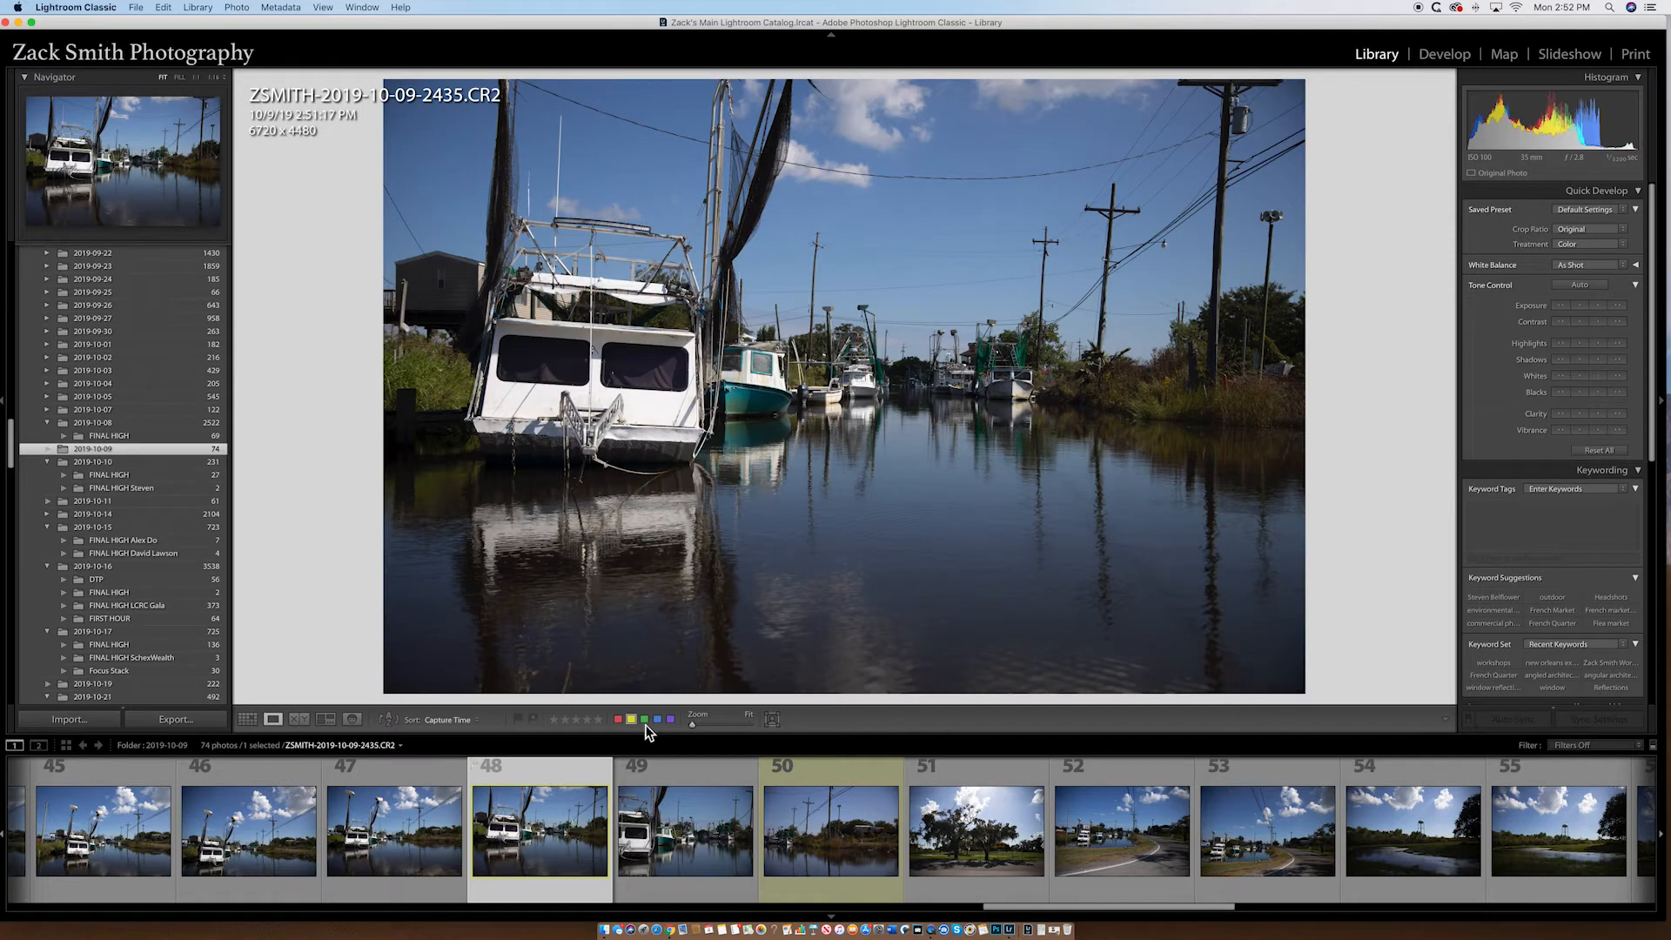
left_click(811, 822, "super")
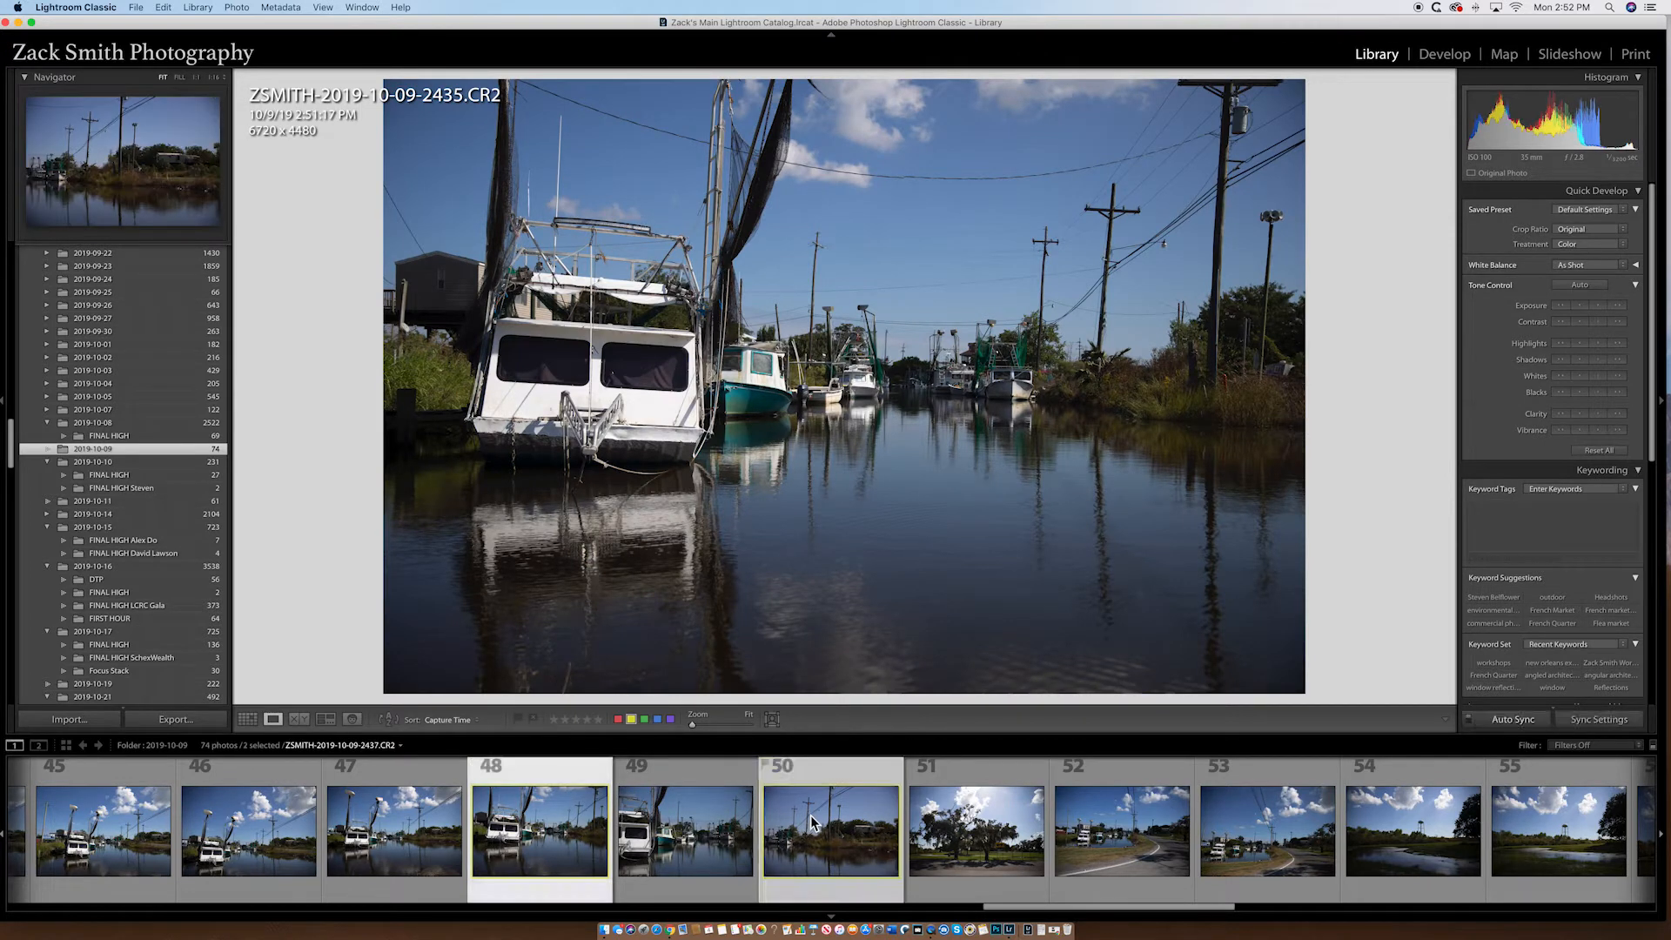
left_click(456, 721)
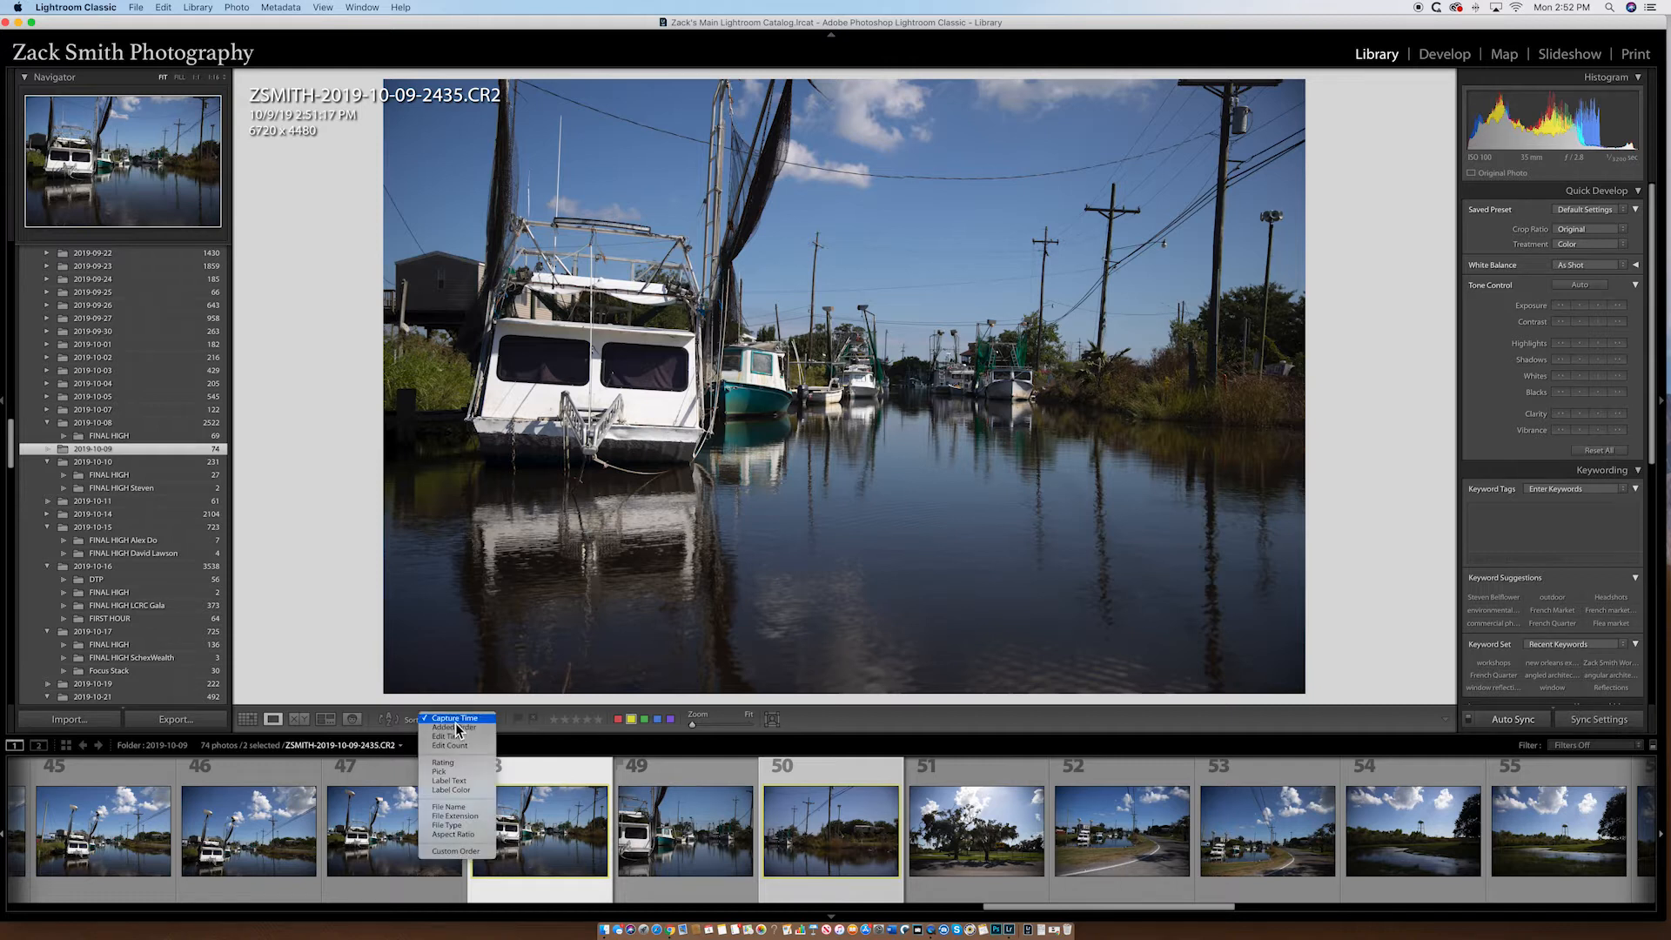
left_click(986, 746)
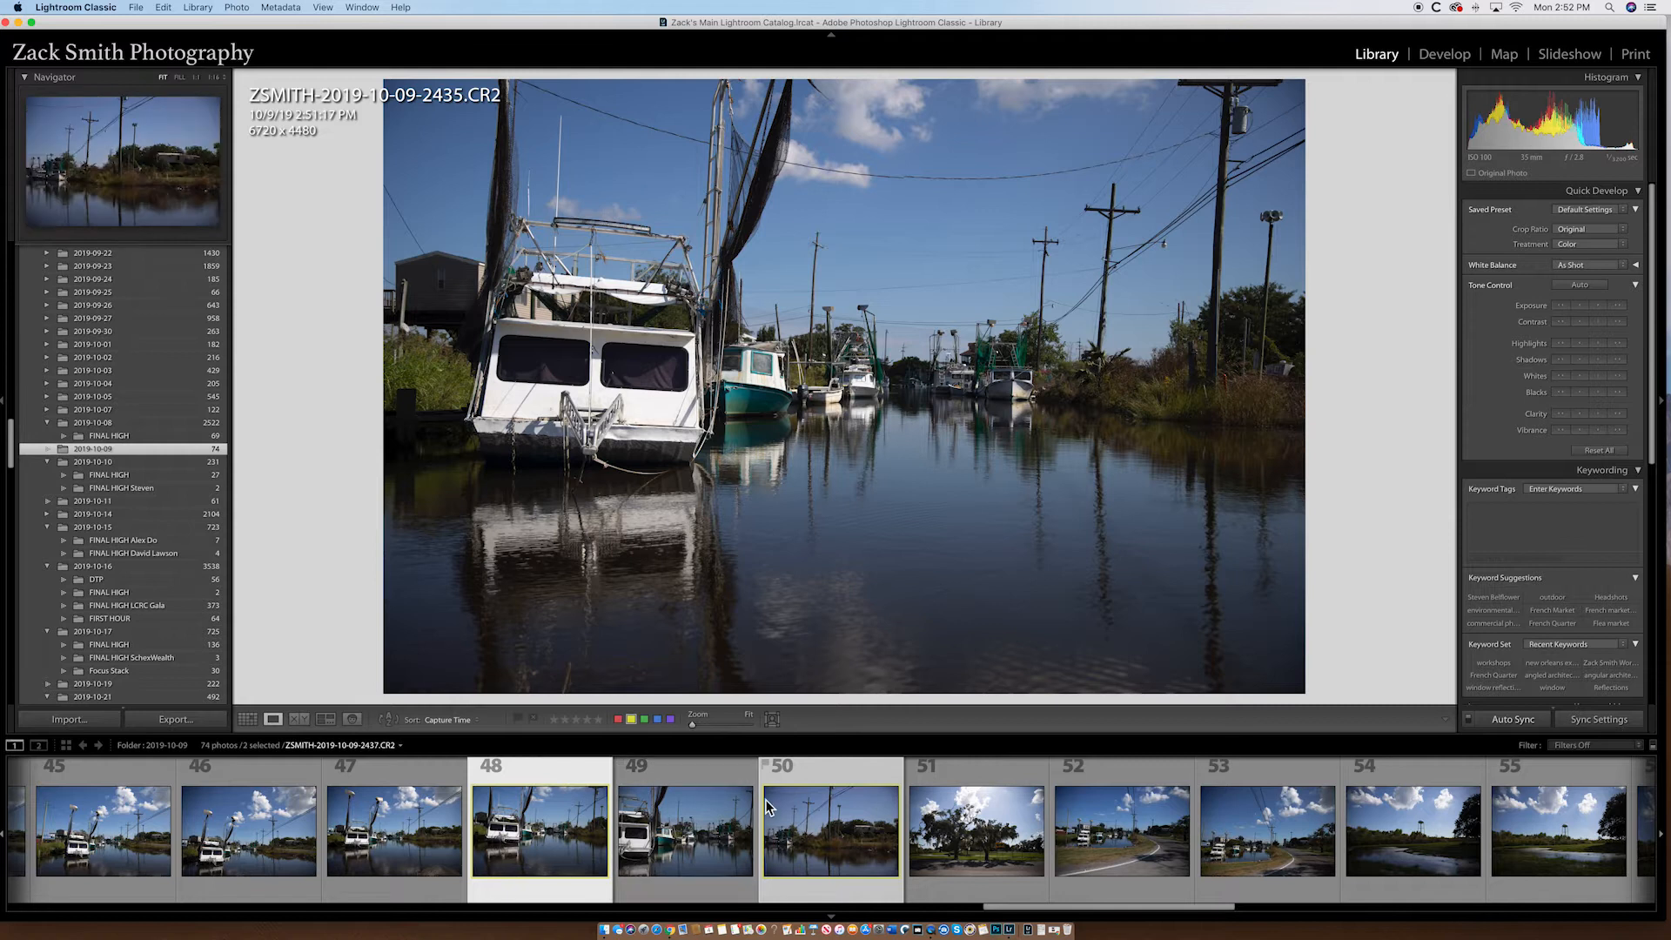
left_click(1503, 519)
type("panoramic")
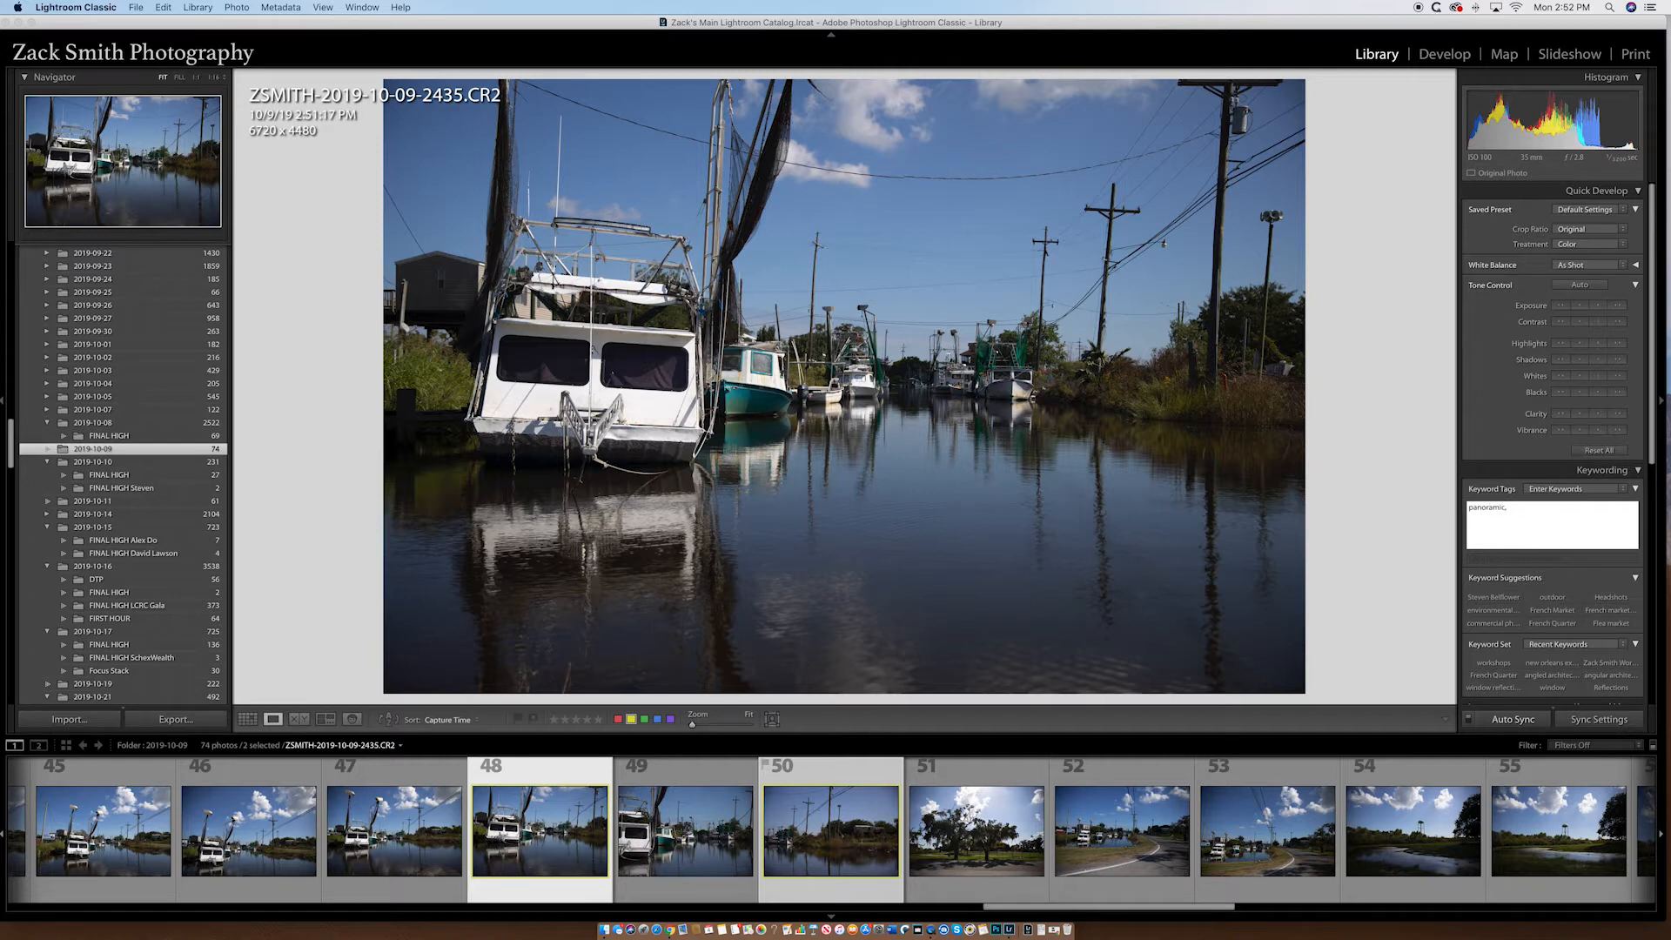
type(", stitch, bayou panoramic")
key("Return")
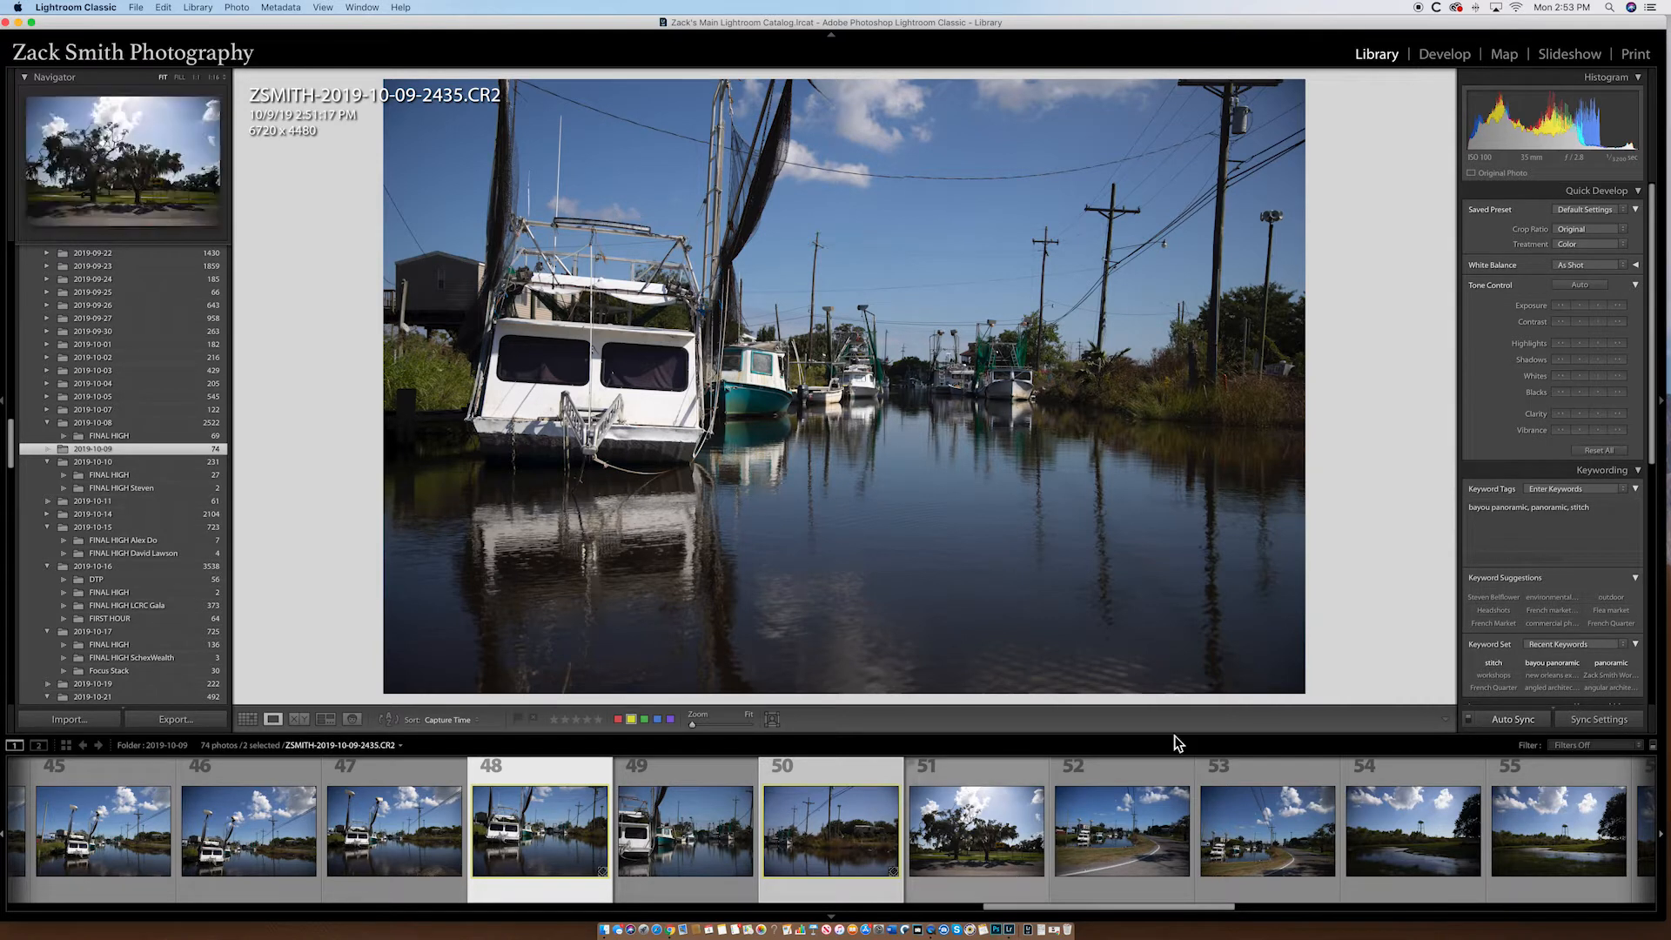
- Sort the folder's photos by Label Color and display them in the grid
left_click(458, 721)
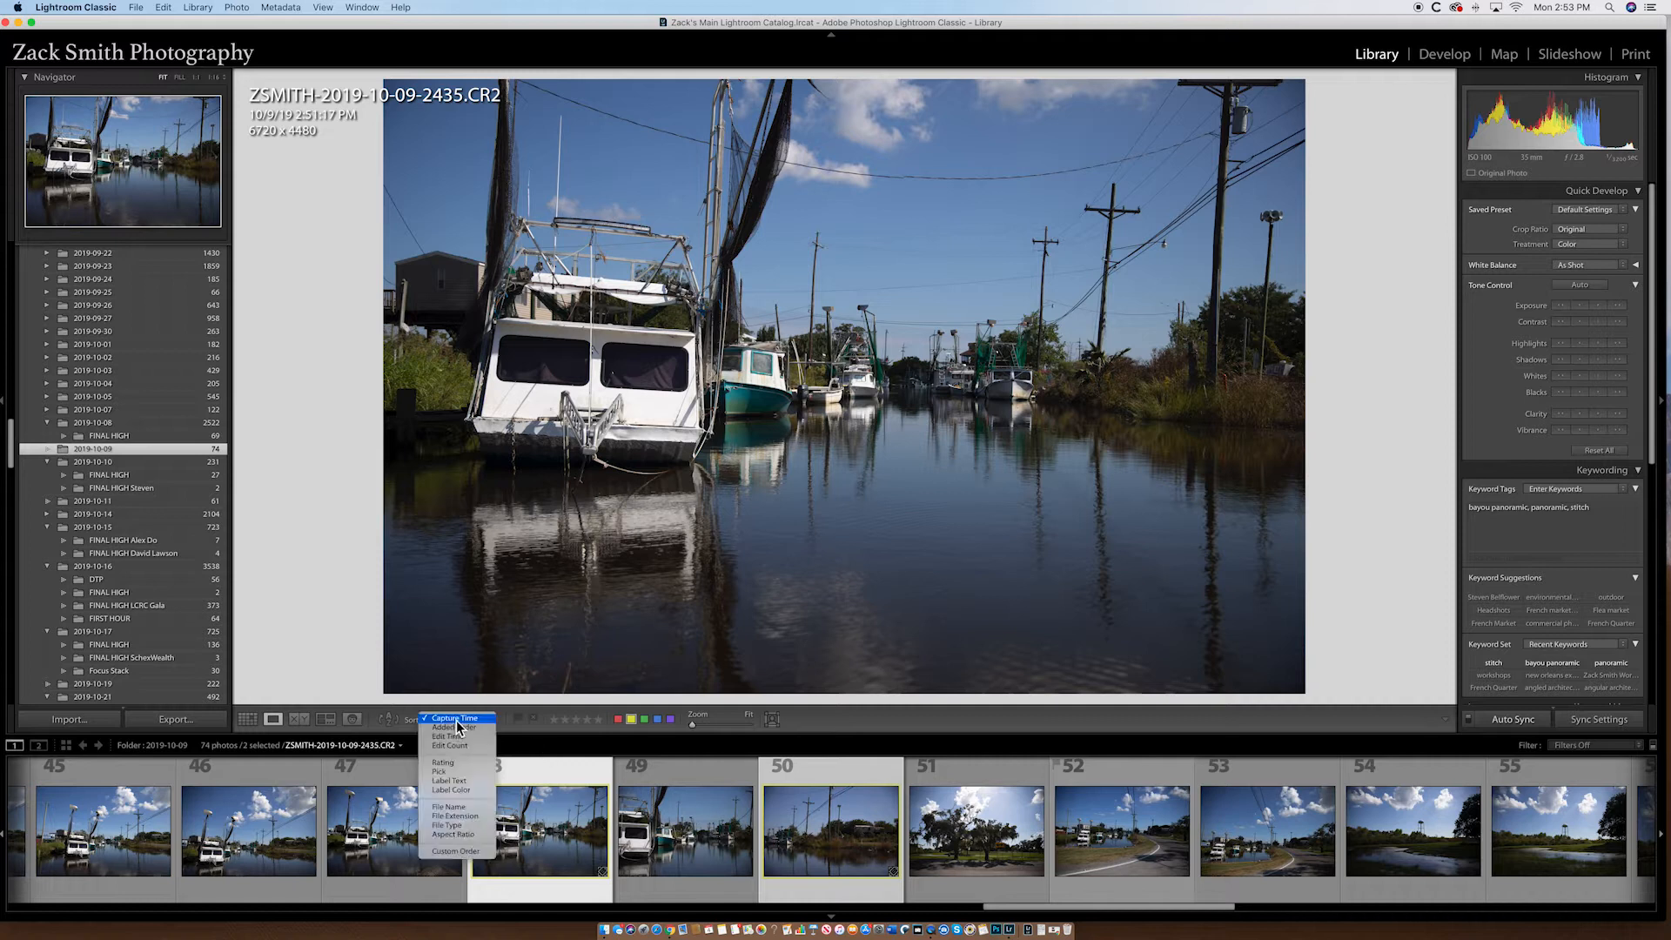
left_click(460, 792)
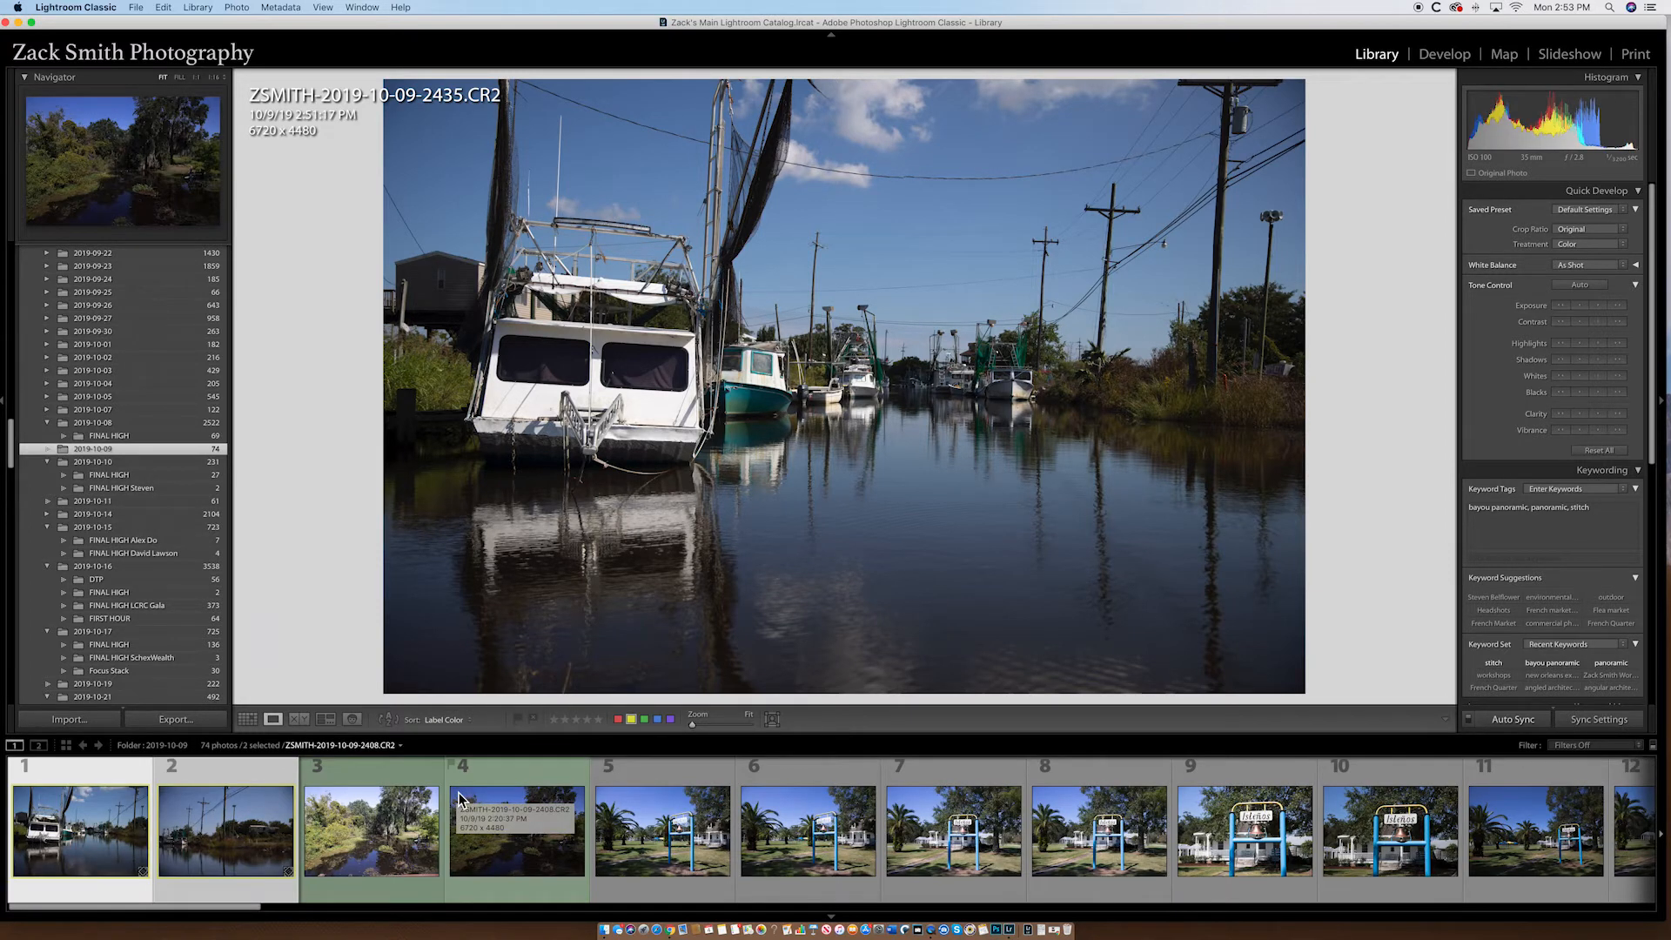
key("g")
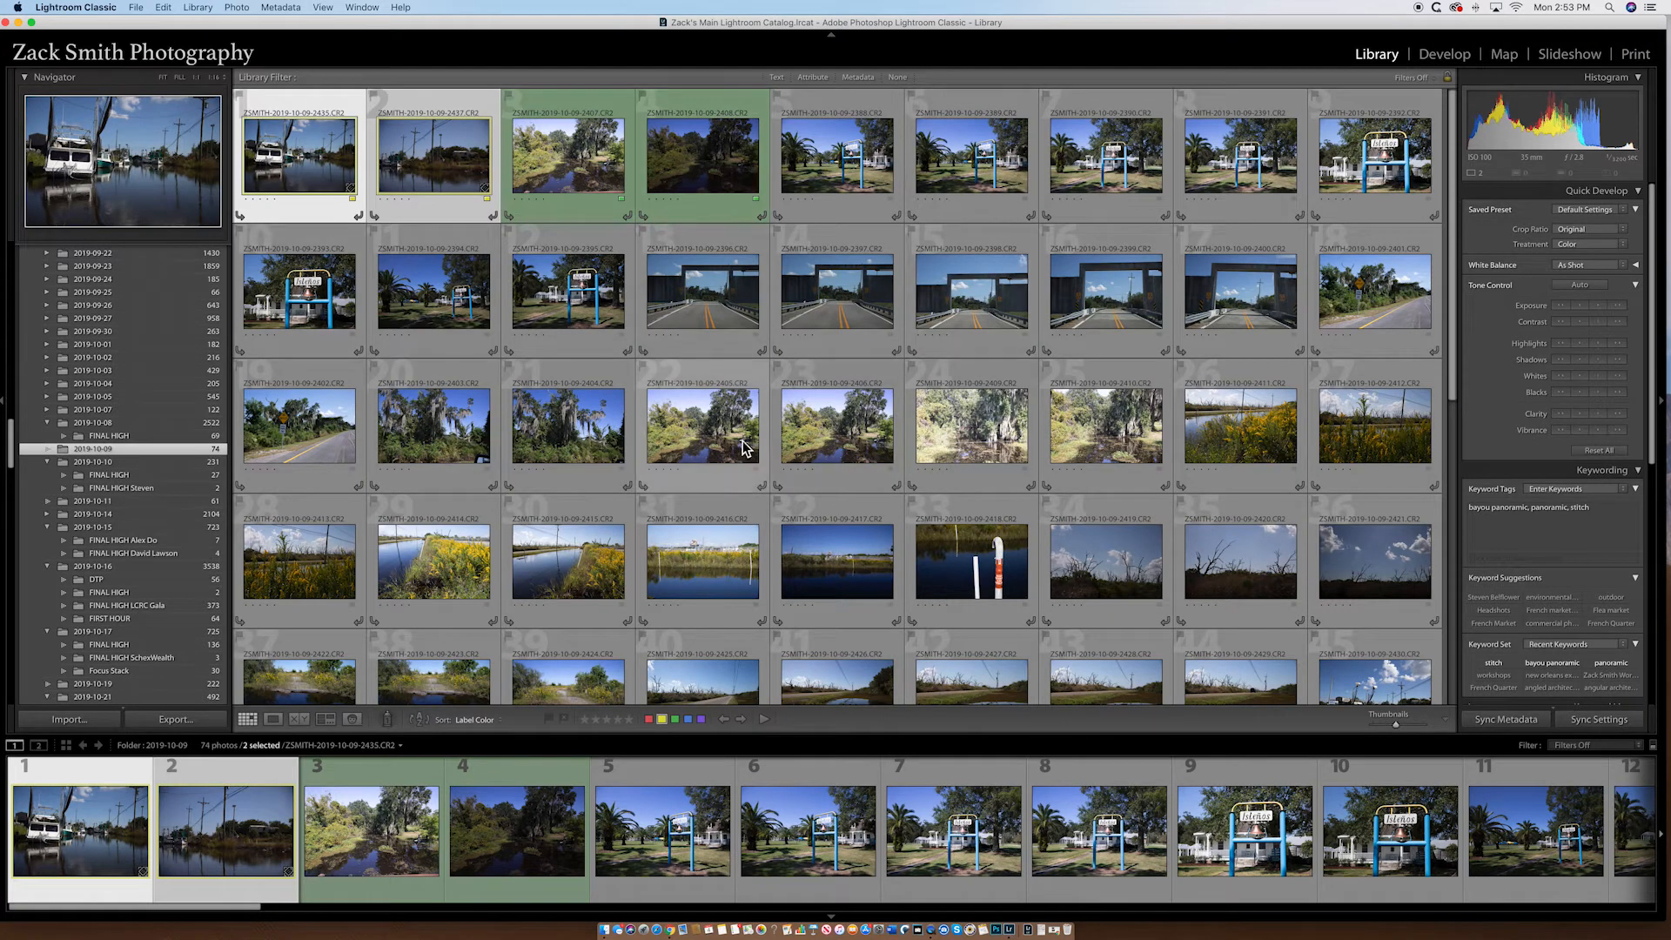
- View the yellow-labelled photo 2435 at full size and compare it back and forth with photo 2437
left_click(320, 104)
key("e")
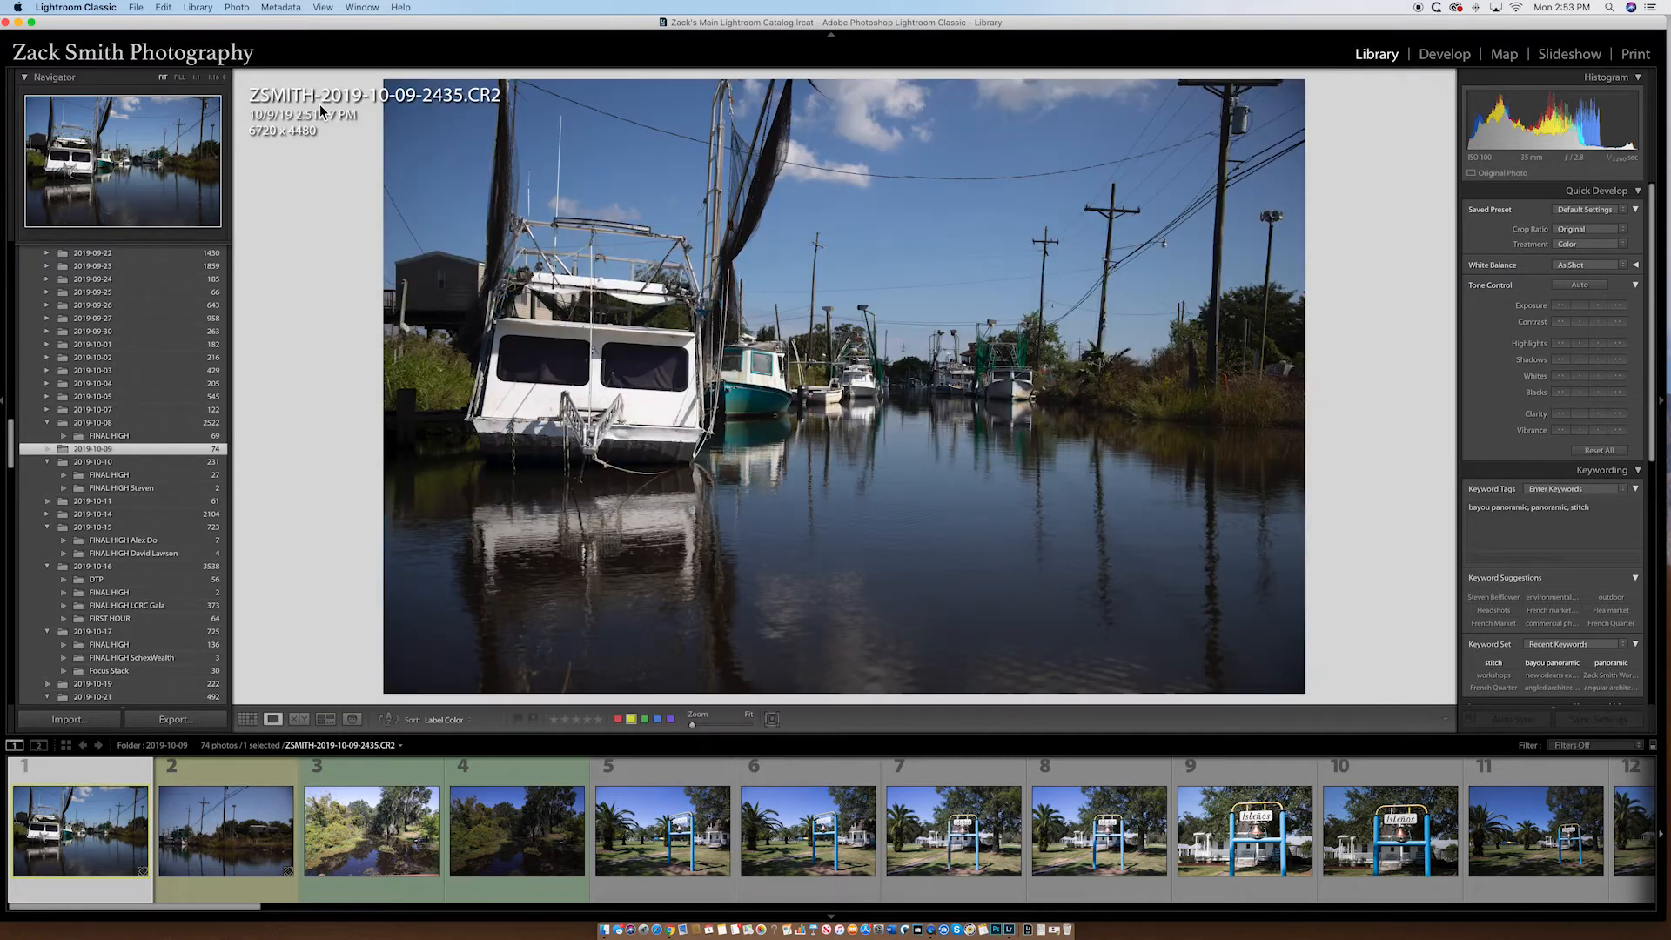
key("Right")
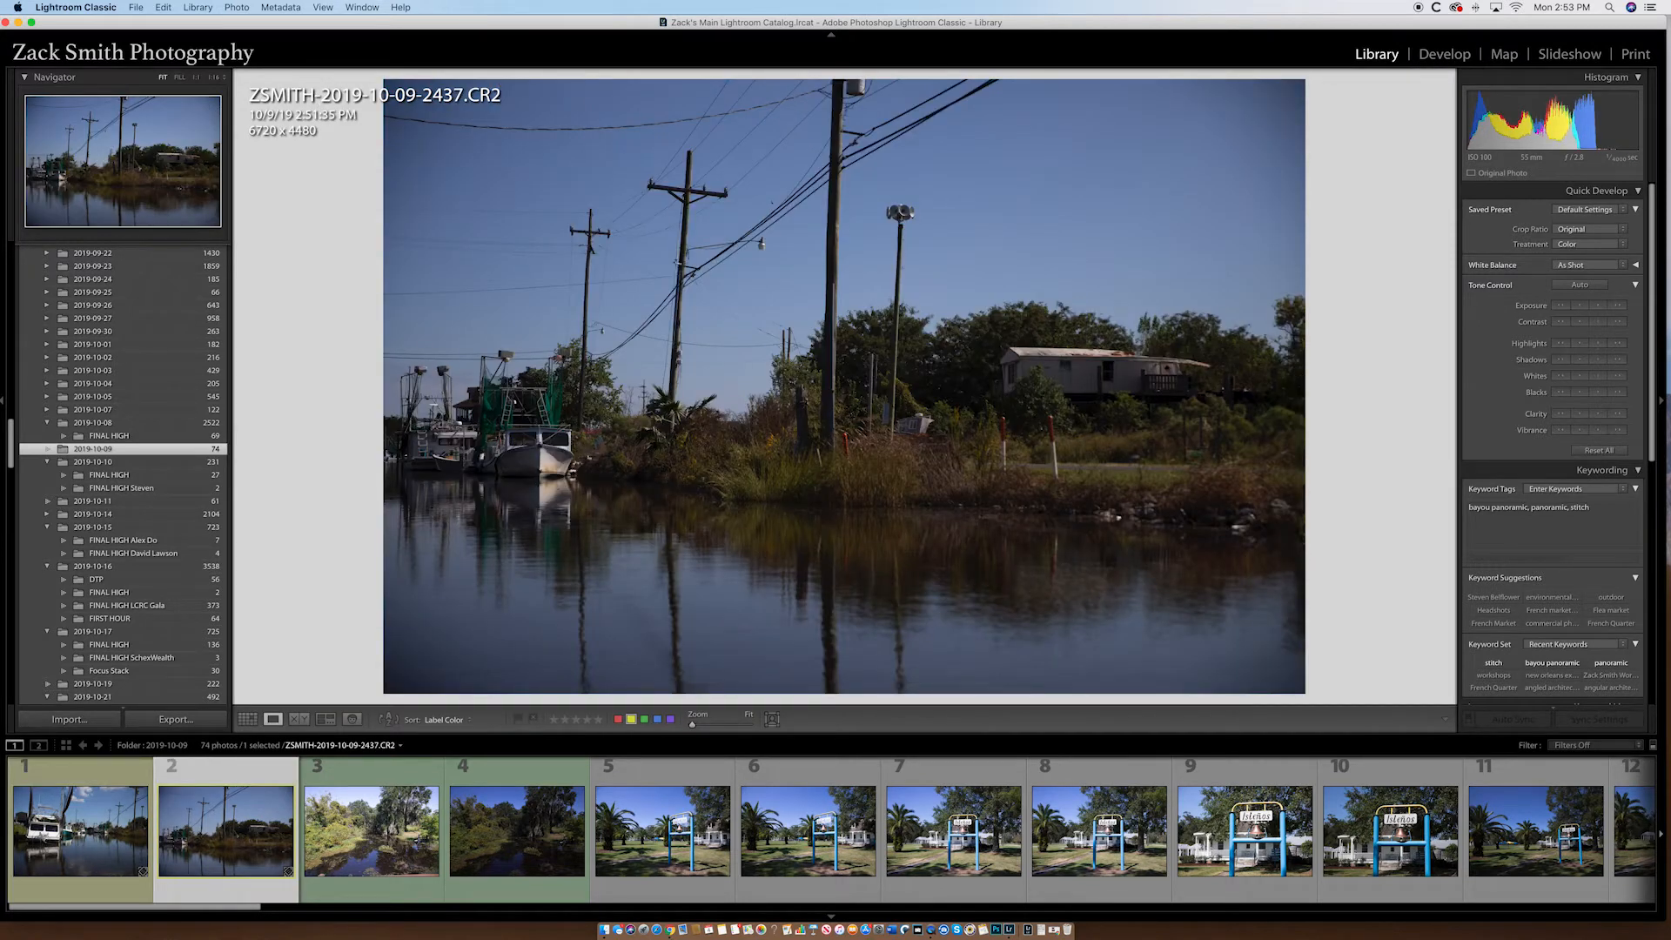
key("Left")
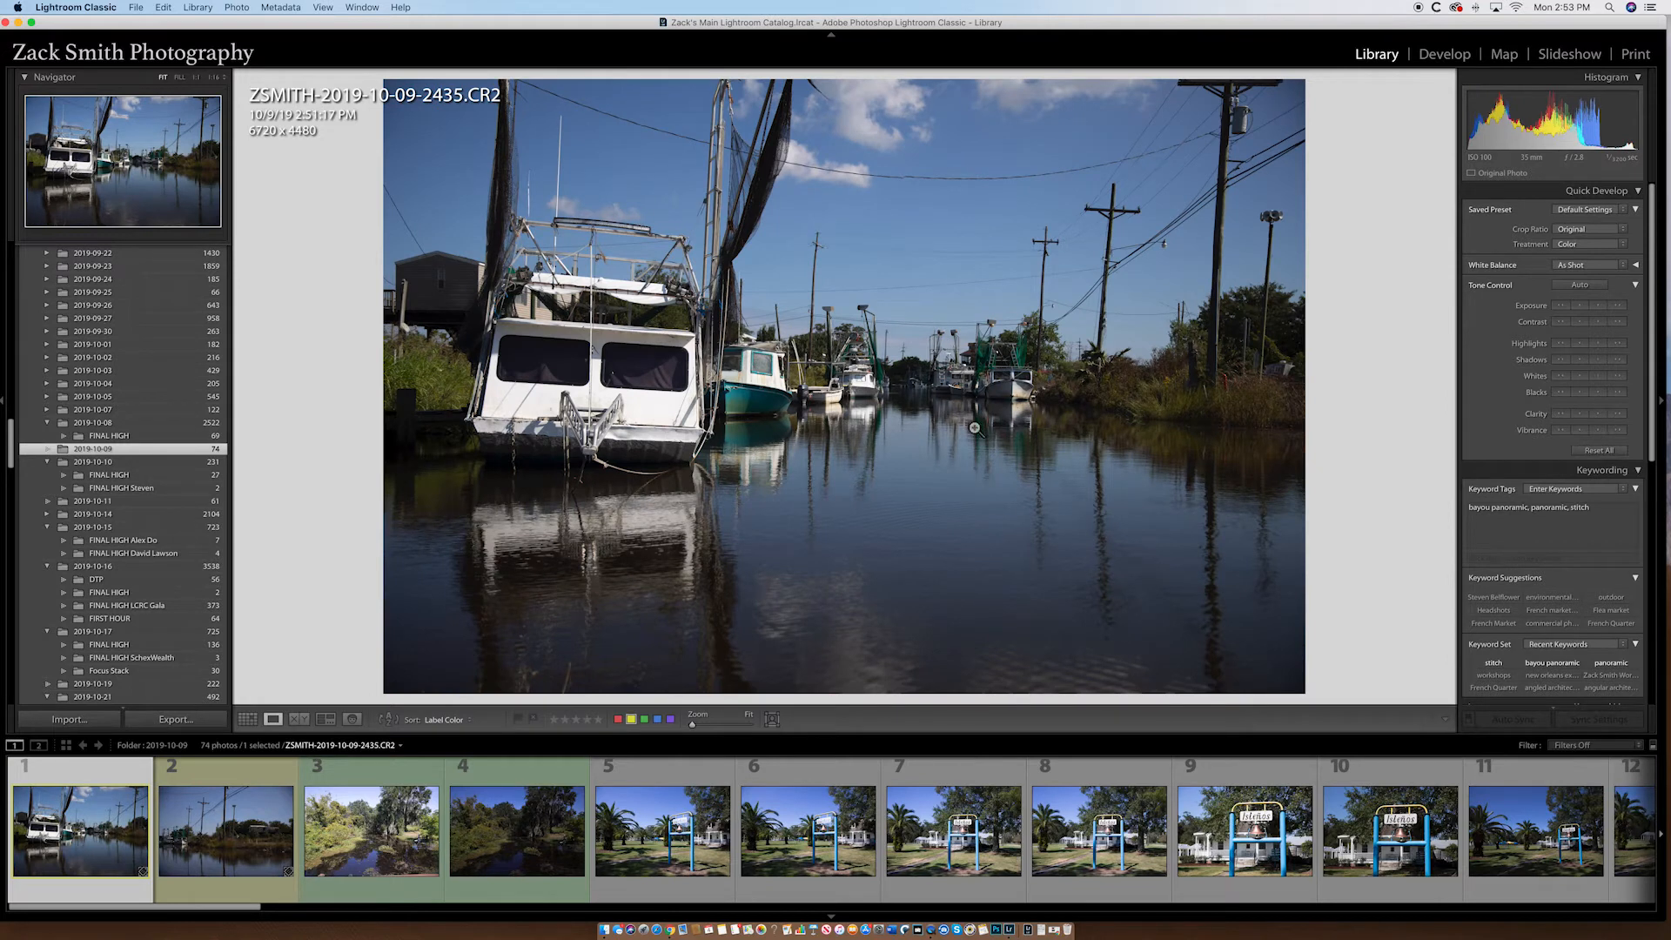
key("Right")
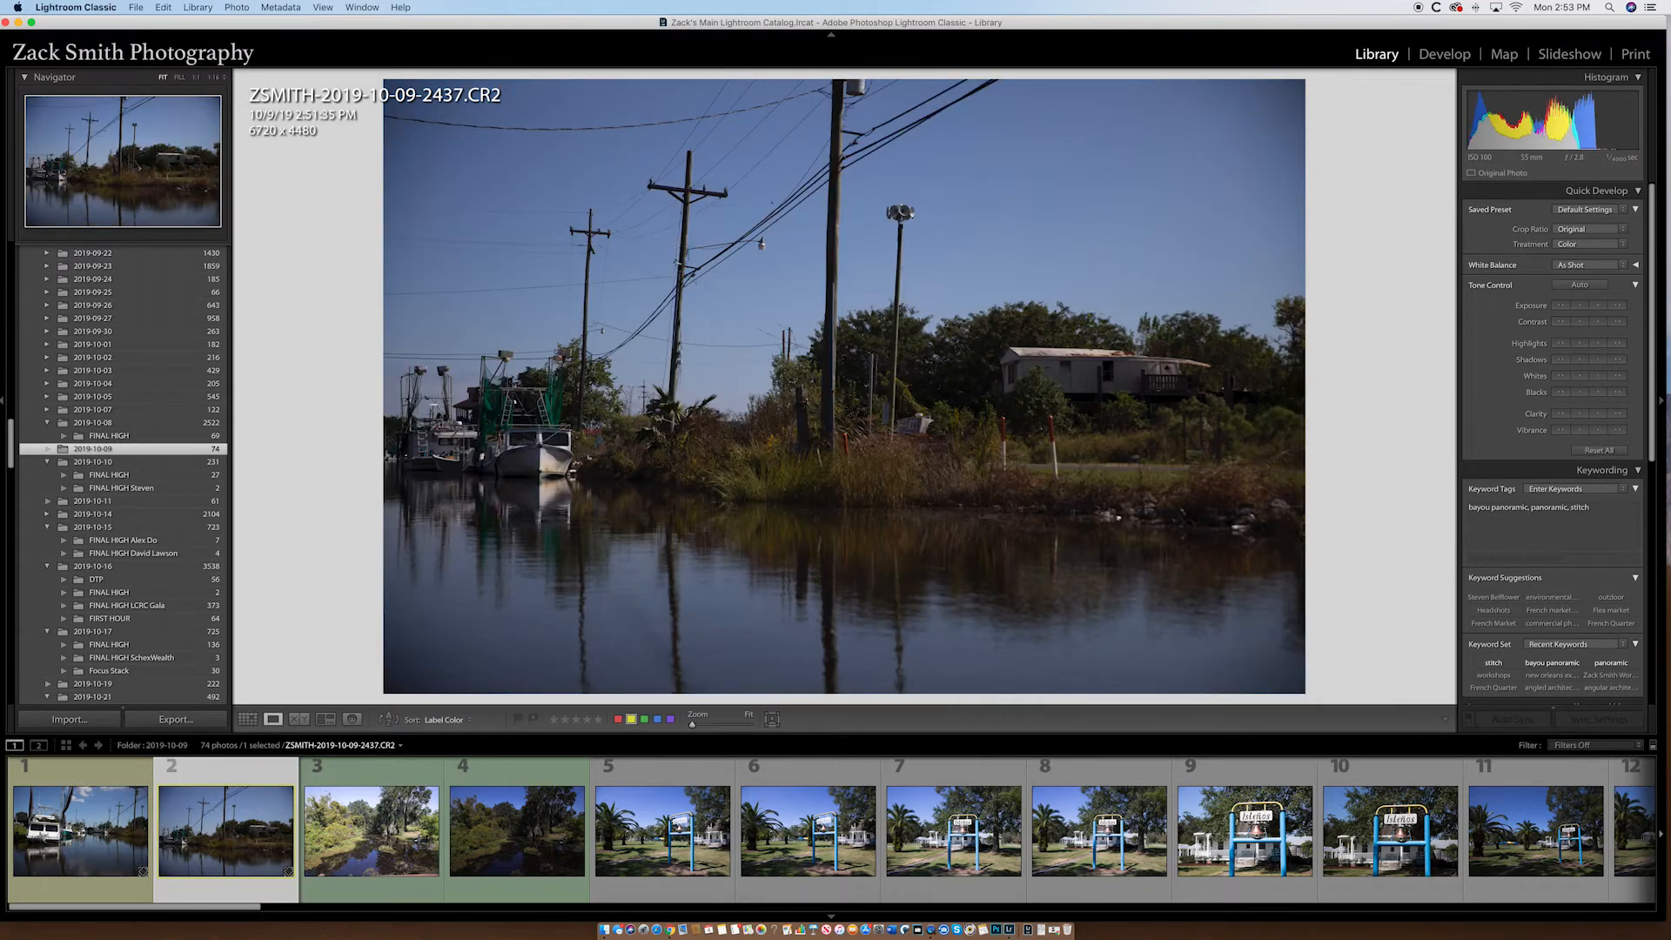
key("Left")
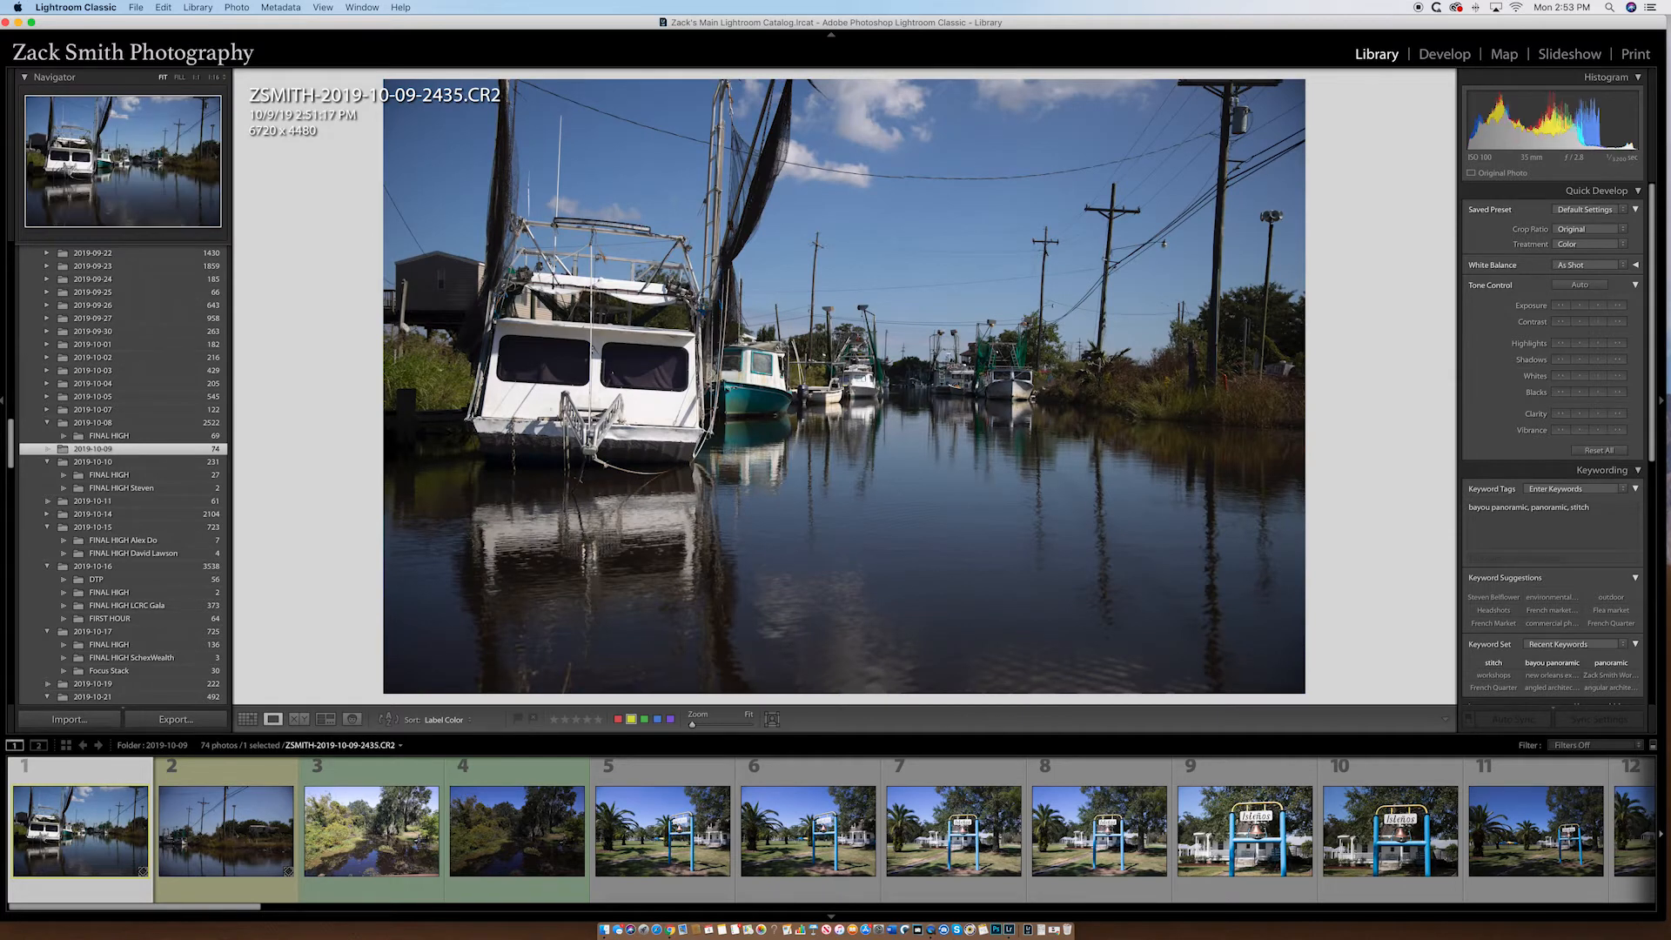
- Select the two yellow-labelled photos 2435 and 2437 together and start a Panorama photo merge
key("shift+Right")
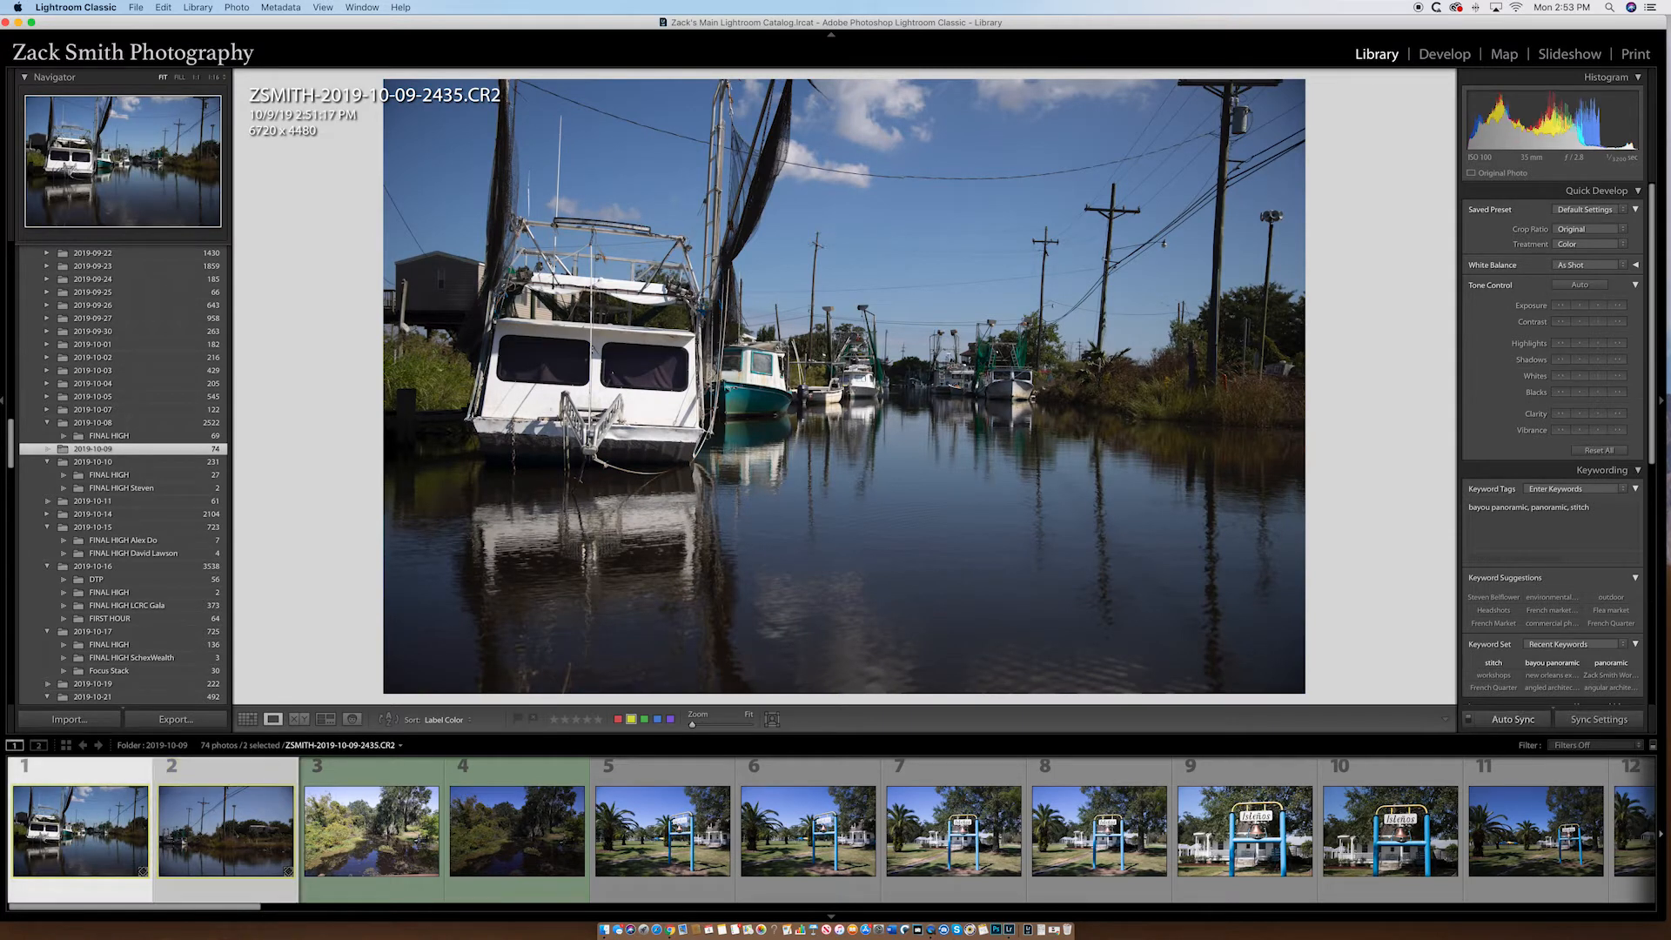
right_click(246, 824)
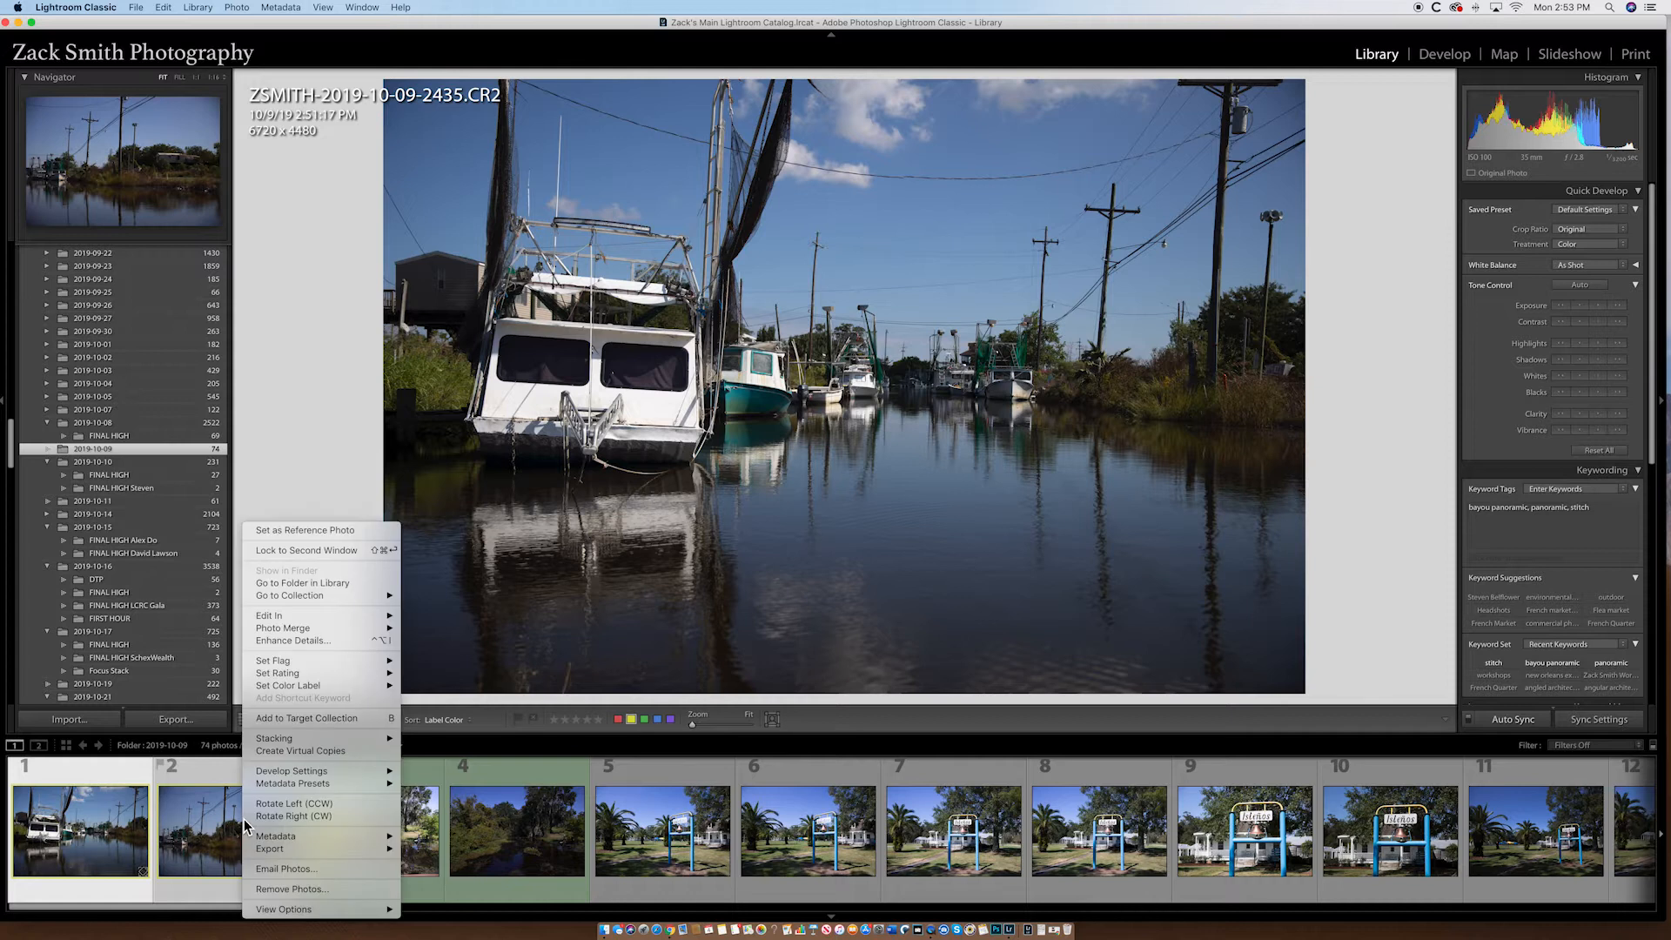
mouse_move(337, 634)
left_click(149, 9)
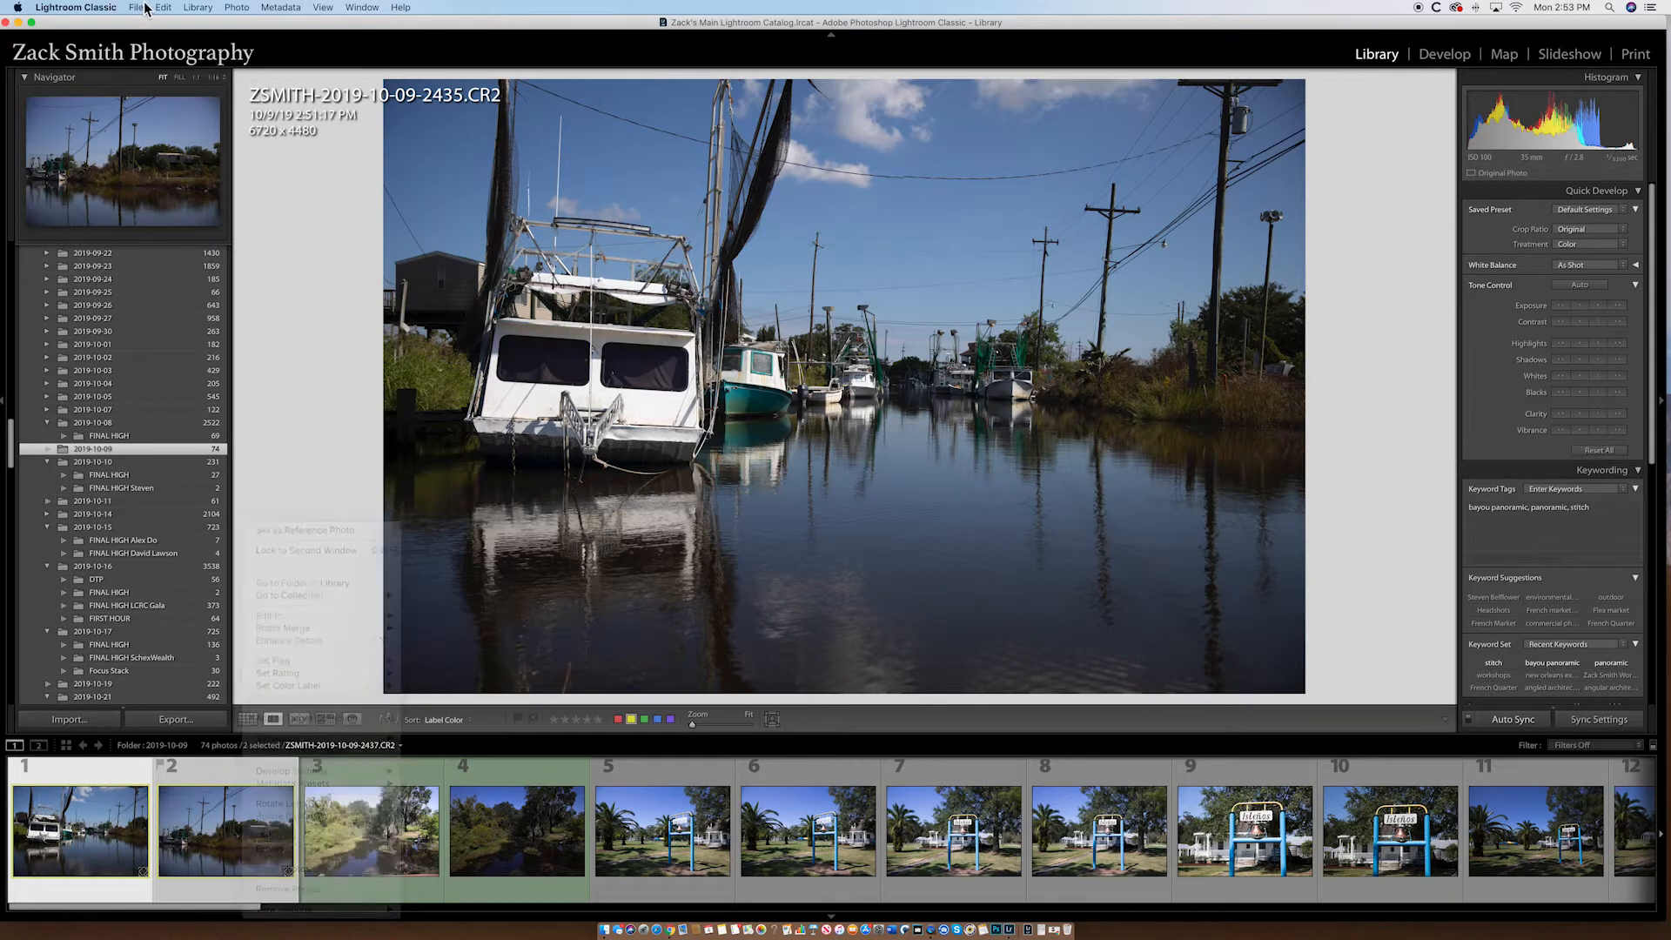
left_click(163, 7)
mouse_move(138, 9)
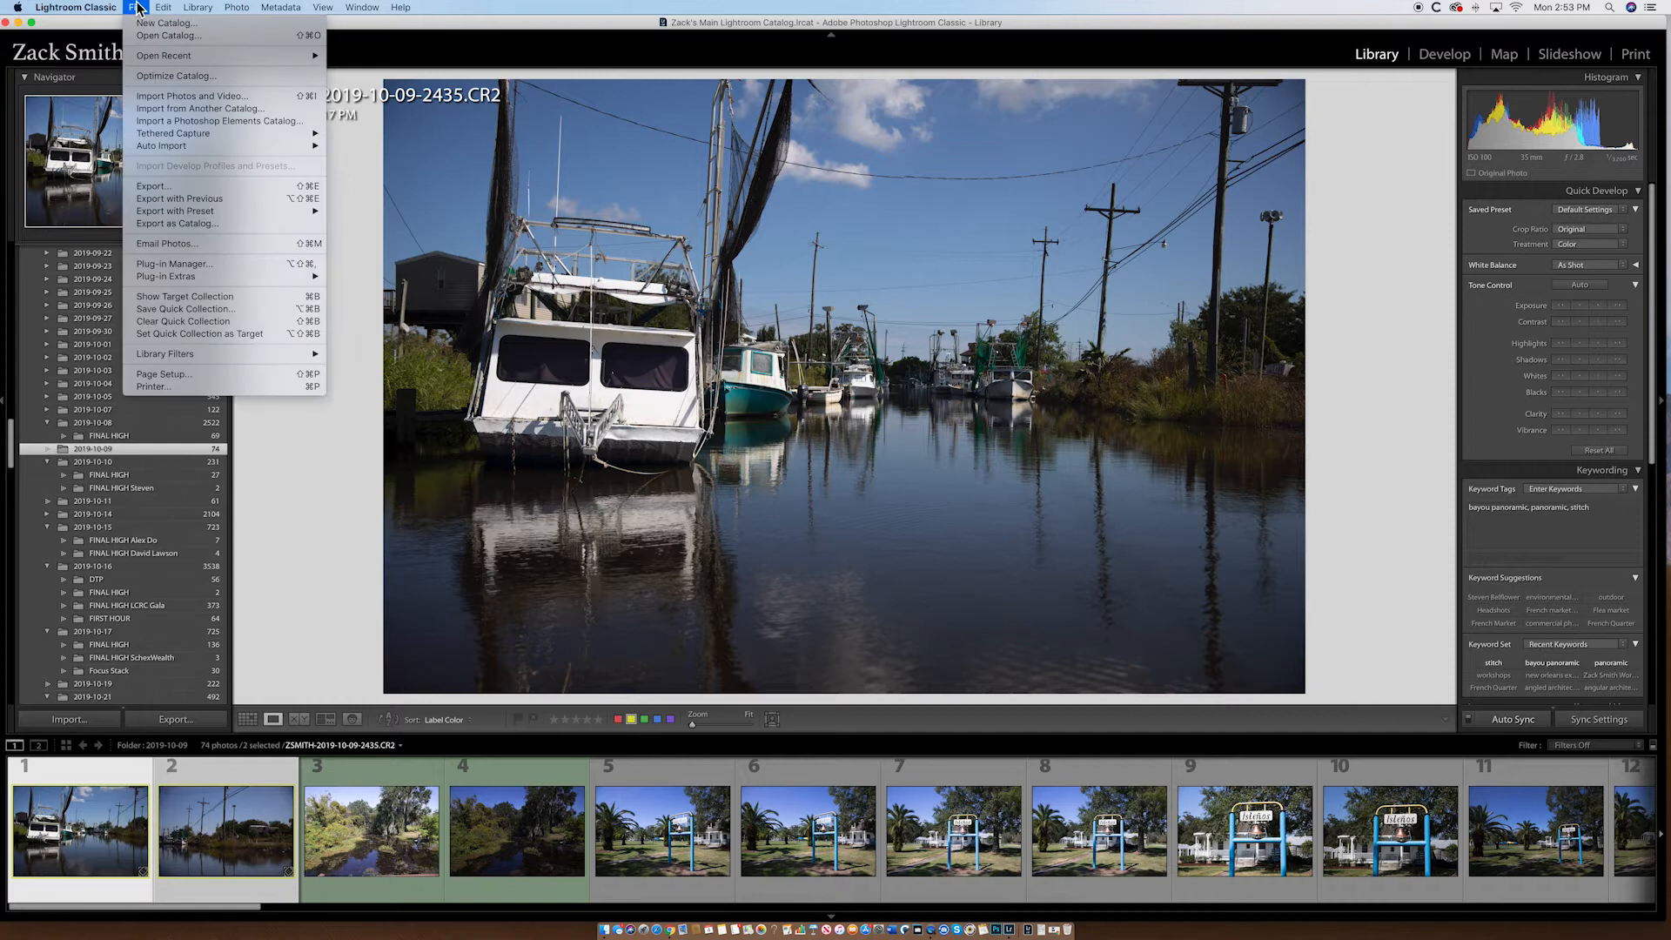
mouse_move(237, 8)
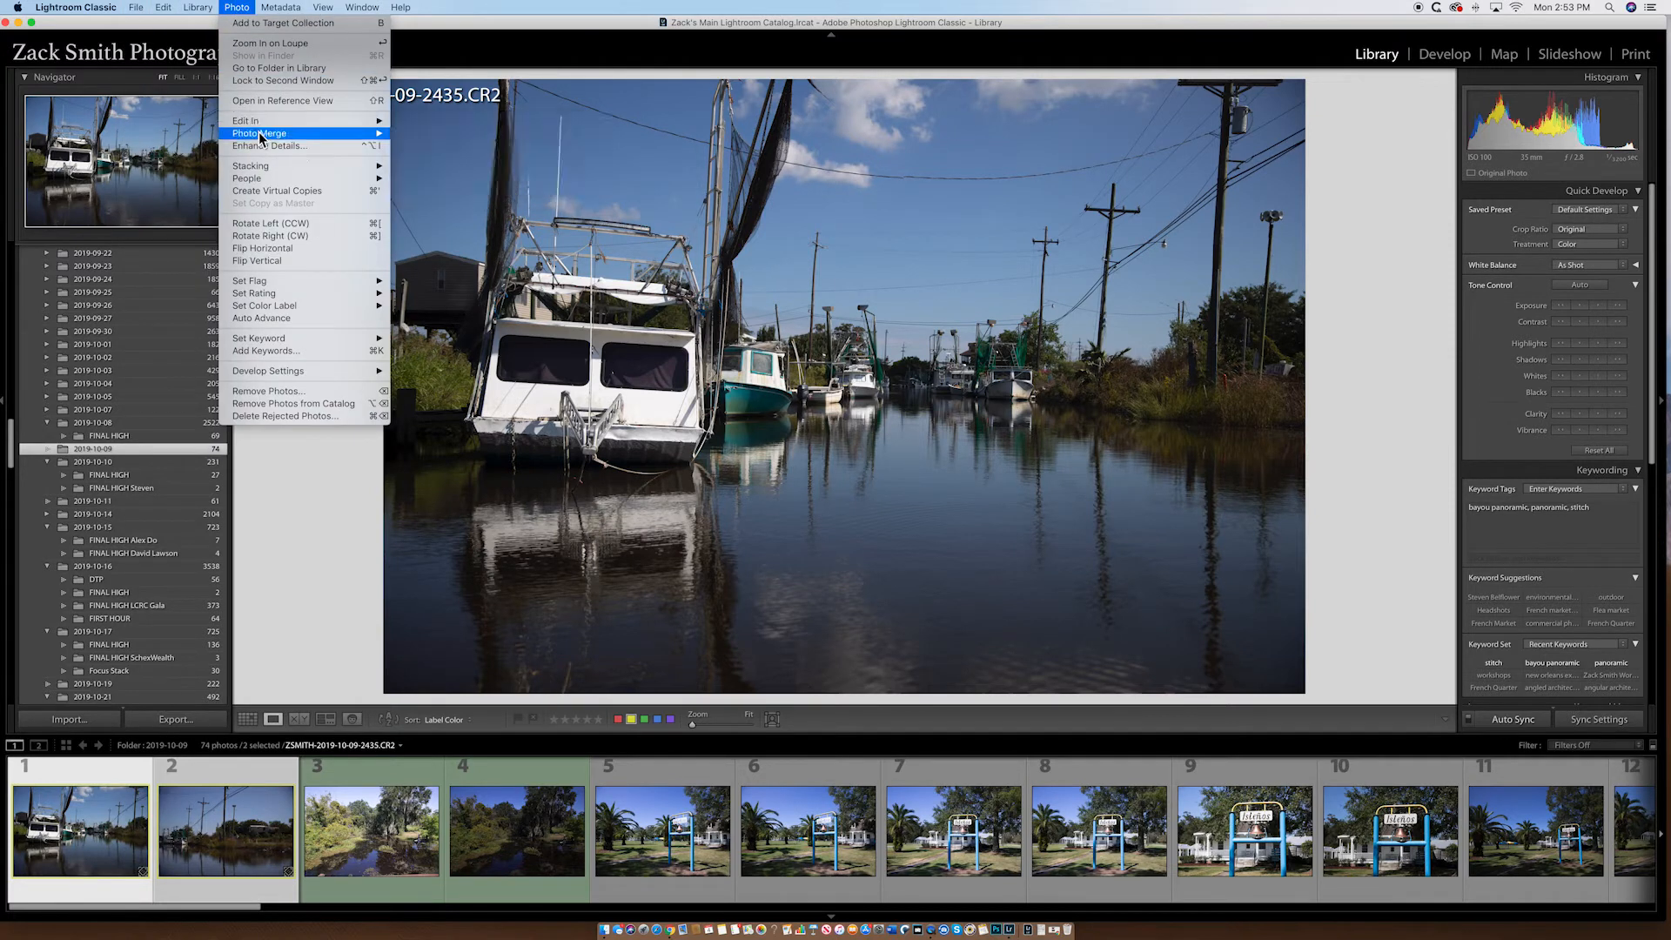
mouse_move(260, 136)
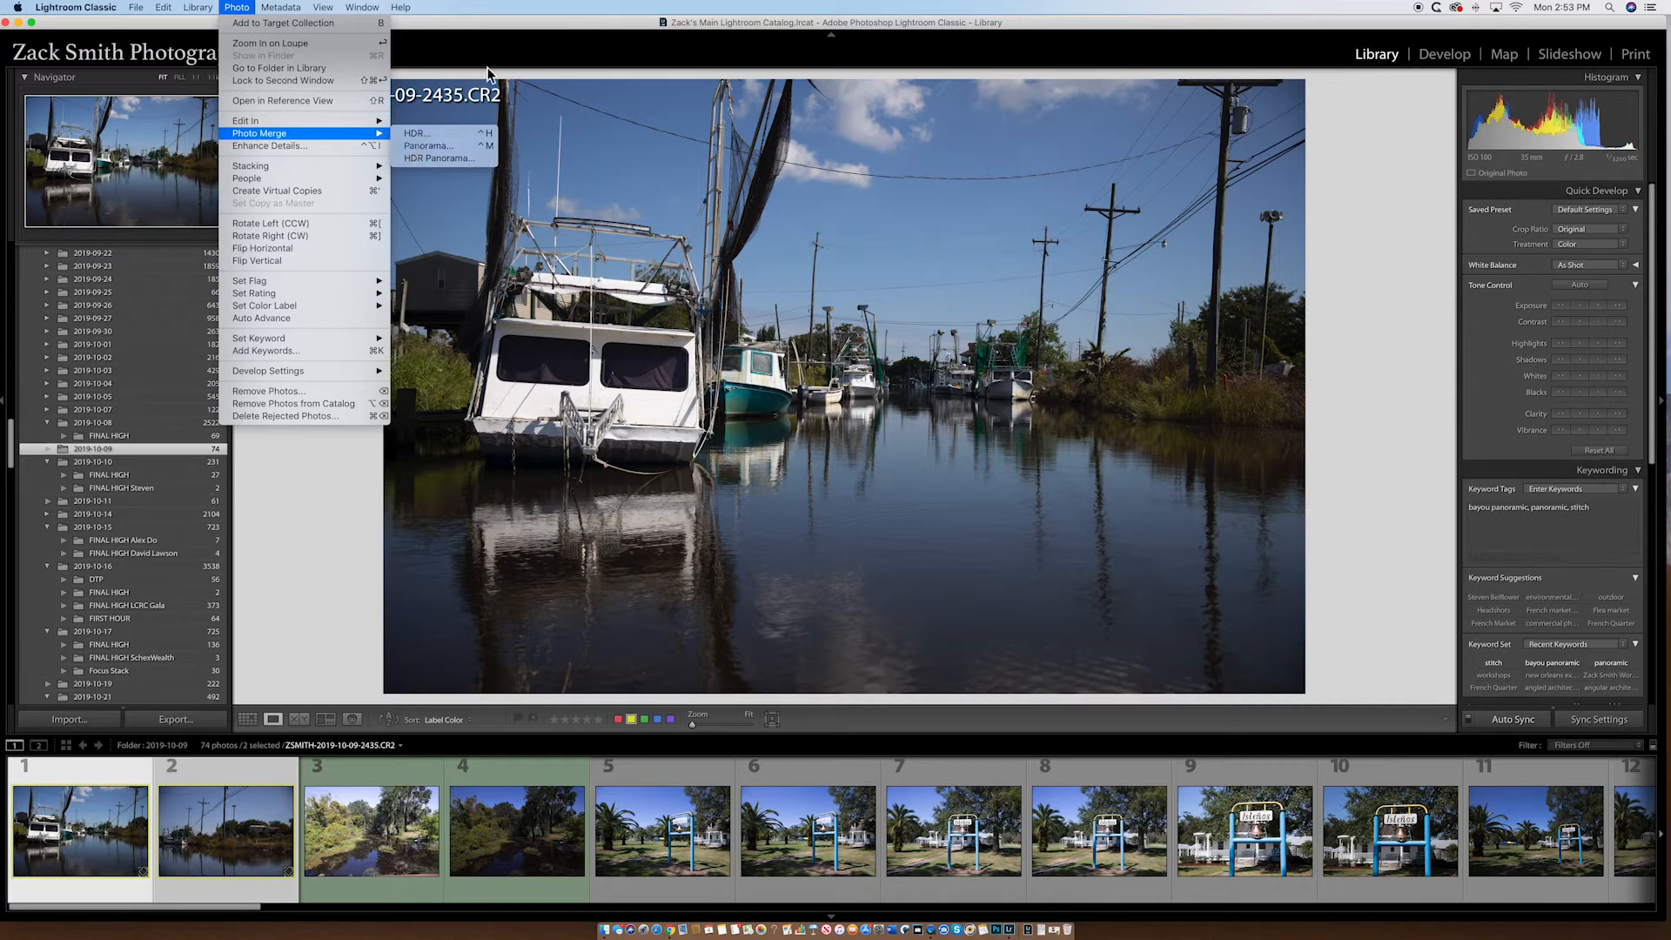
left_click(497, 39)
right_click(200, 860)
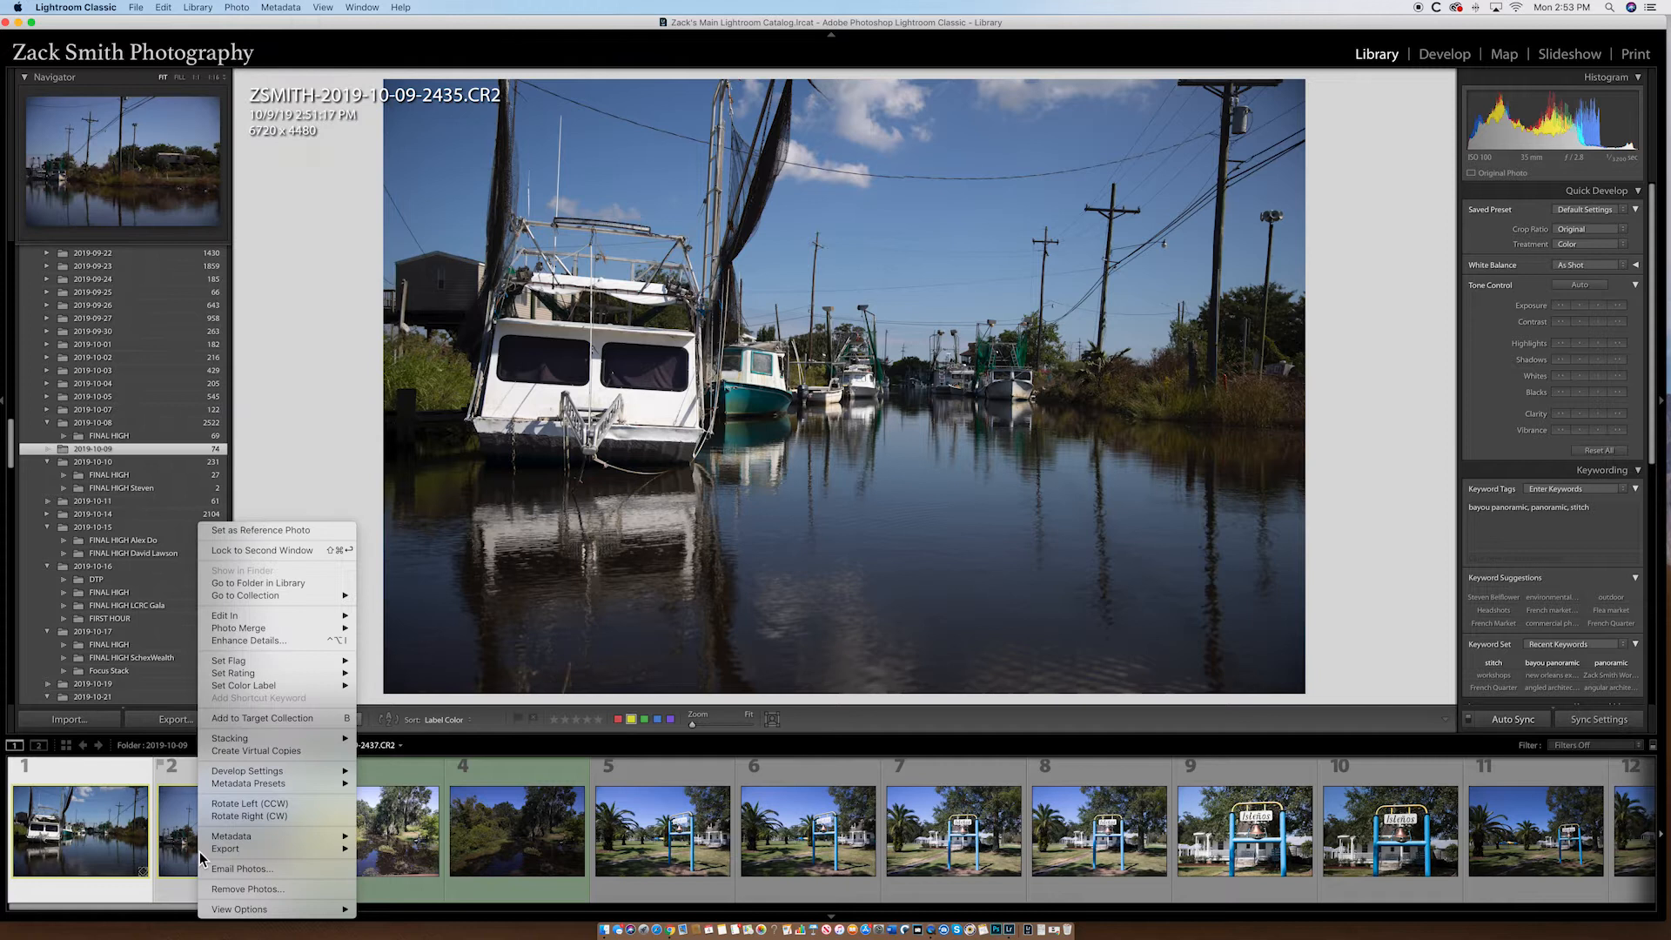
mouse_move(230, 850)
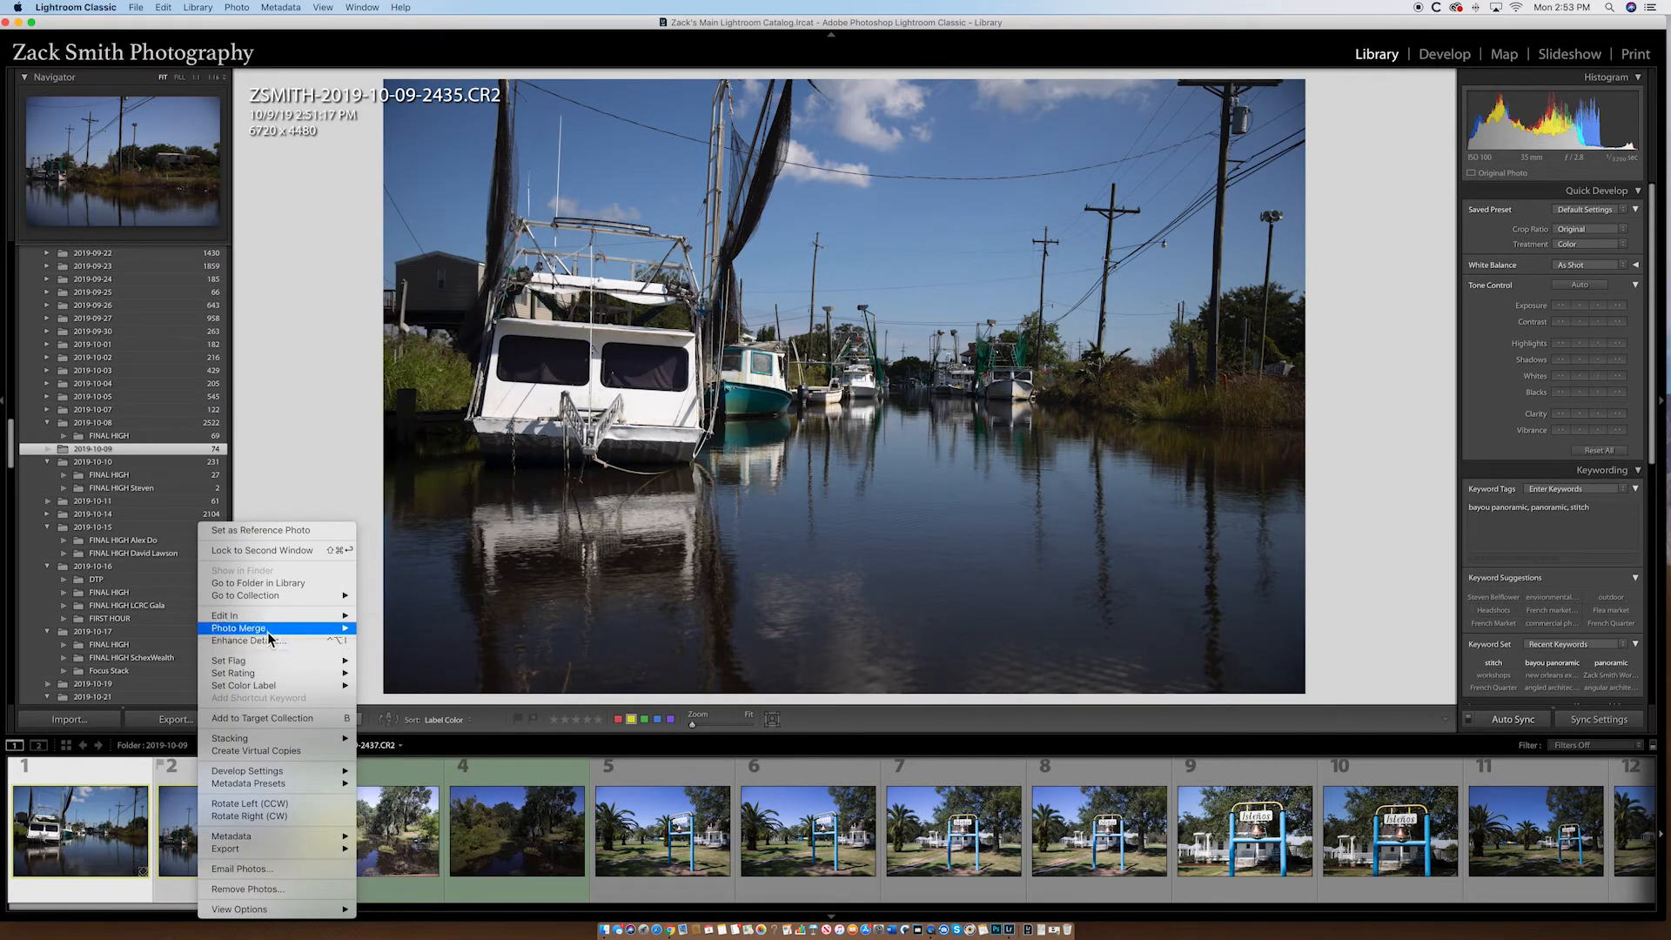
mouse_move(268, 630)
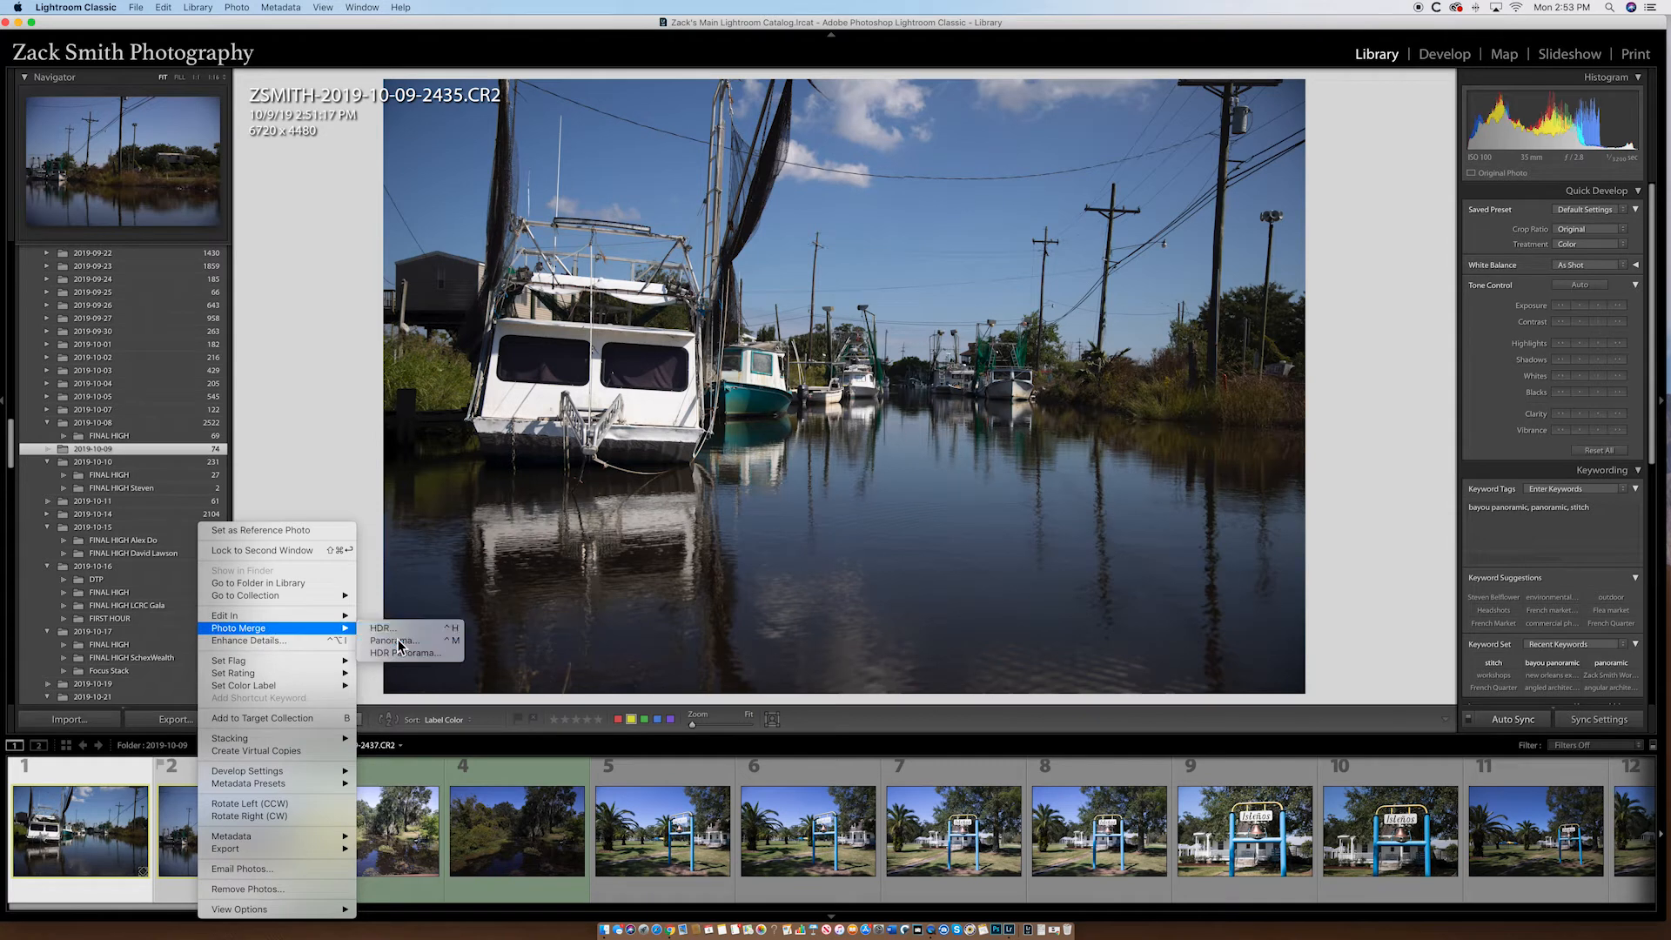
left_click(398, 640)
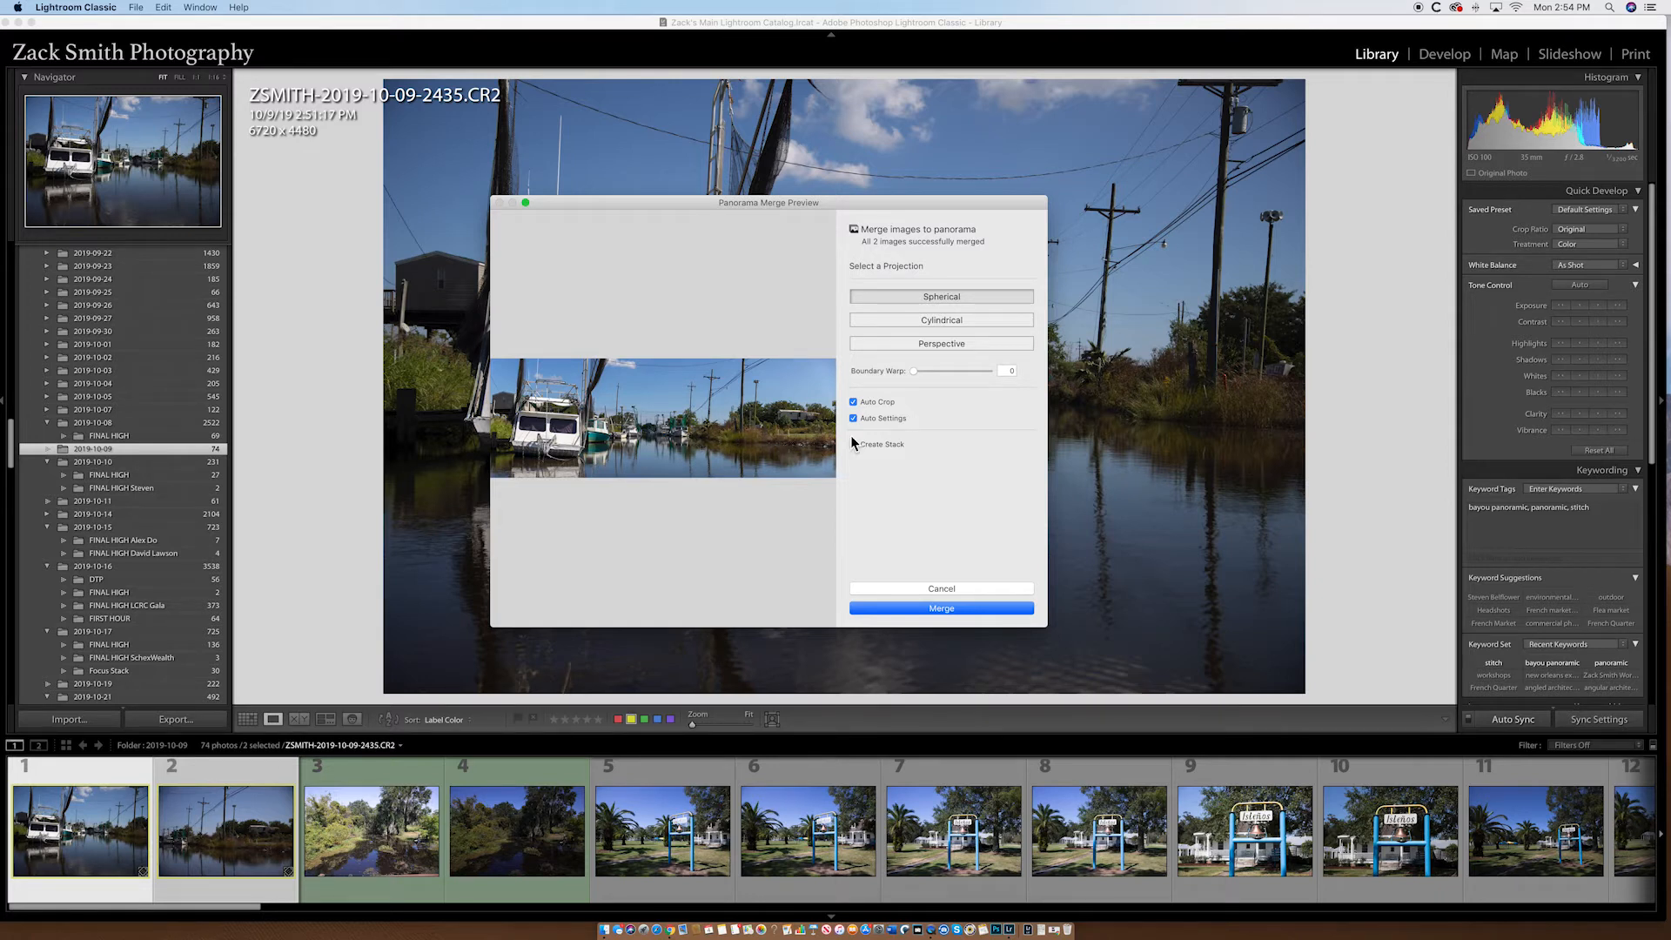
- Preview the panorama without Auto Crop and with Boundary Warp at 10, restoring each setting after its trial
left_click(854, 403)
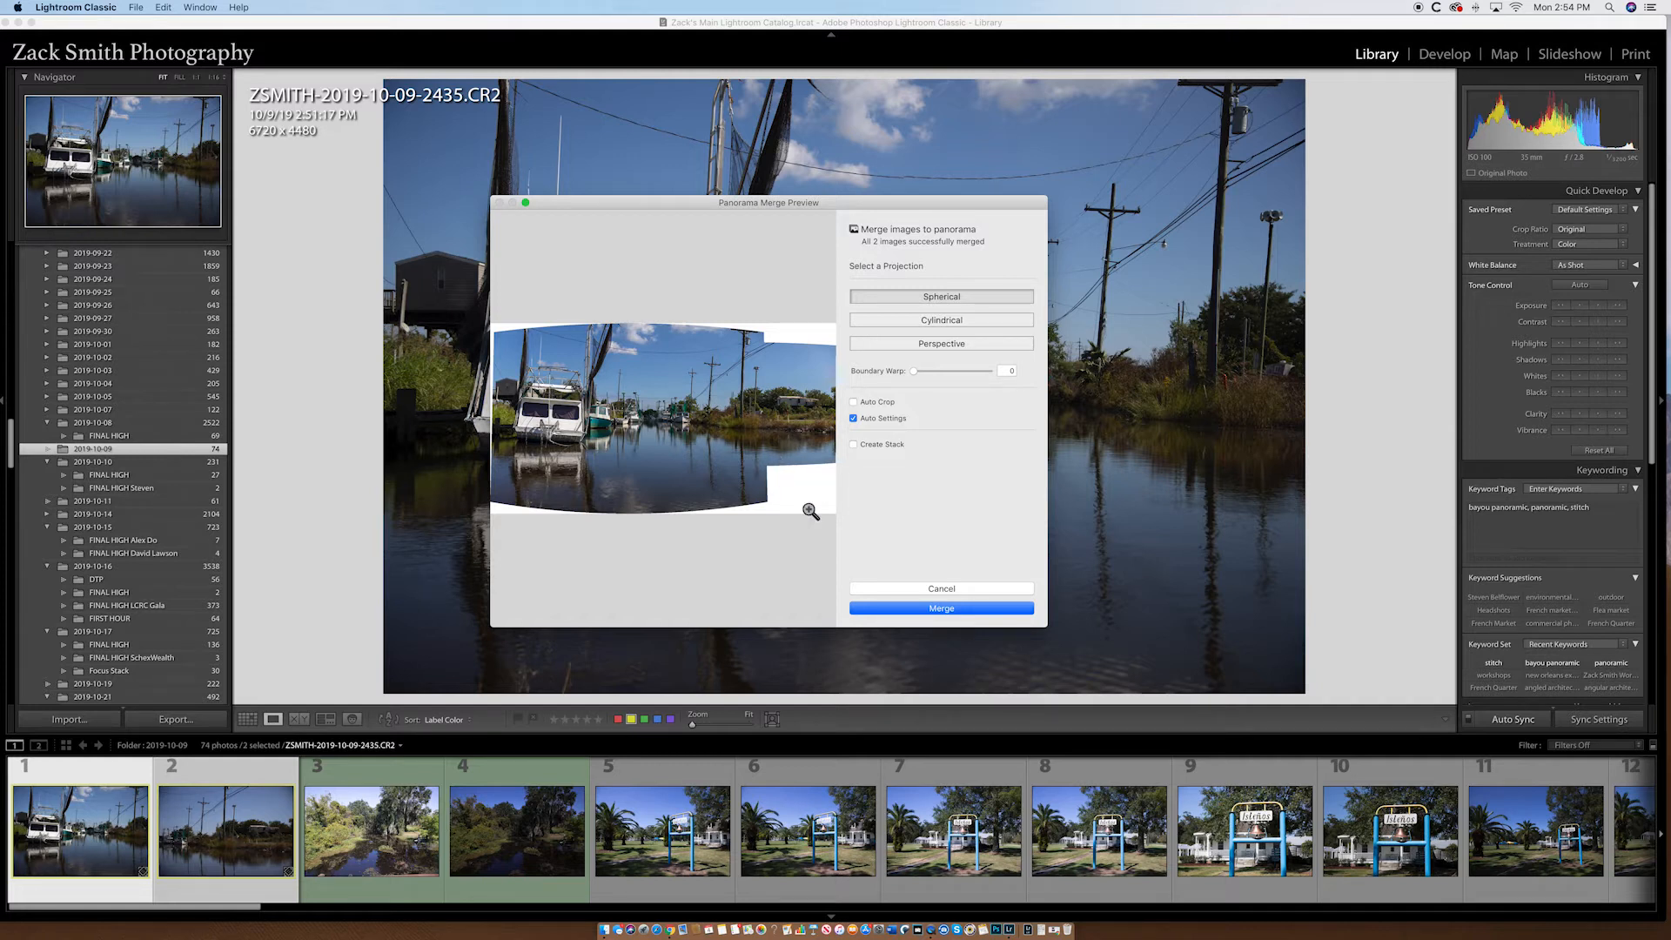
left_click(854, 403)
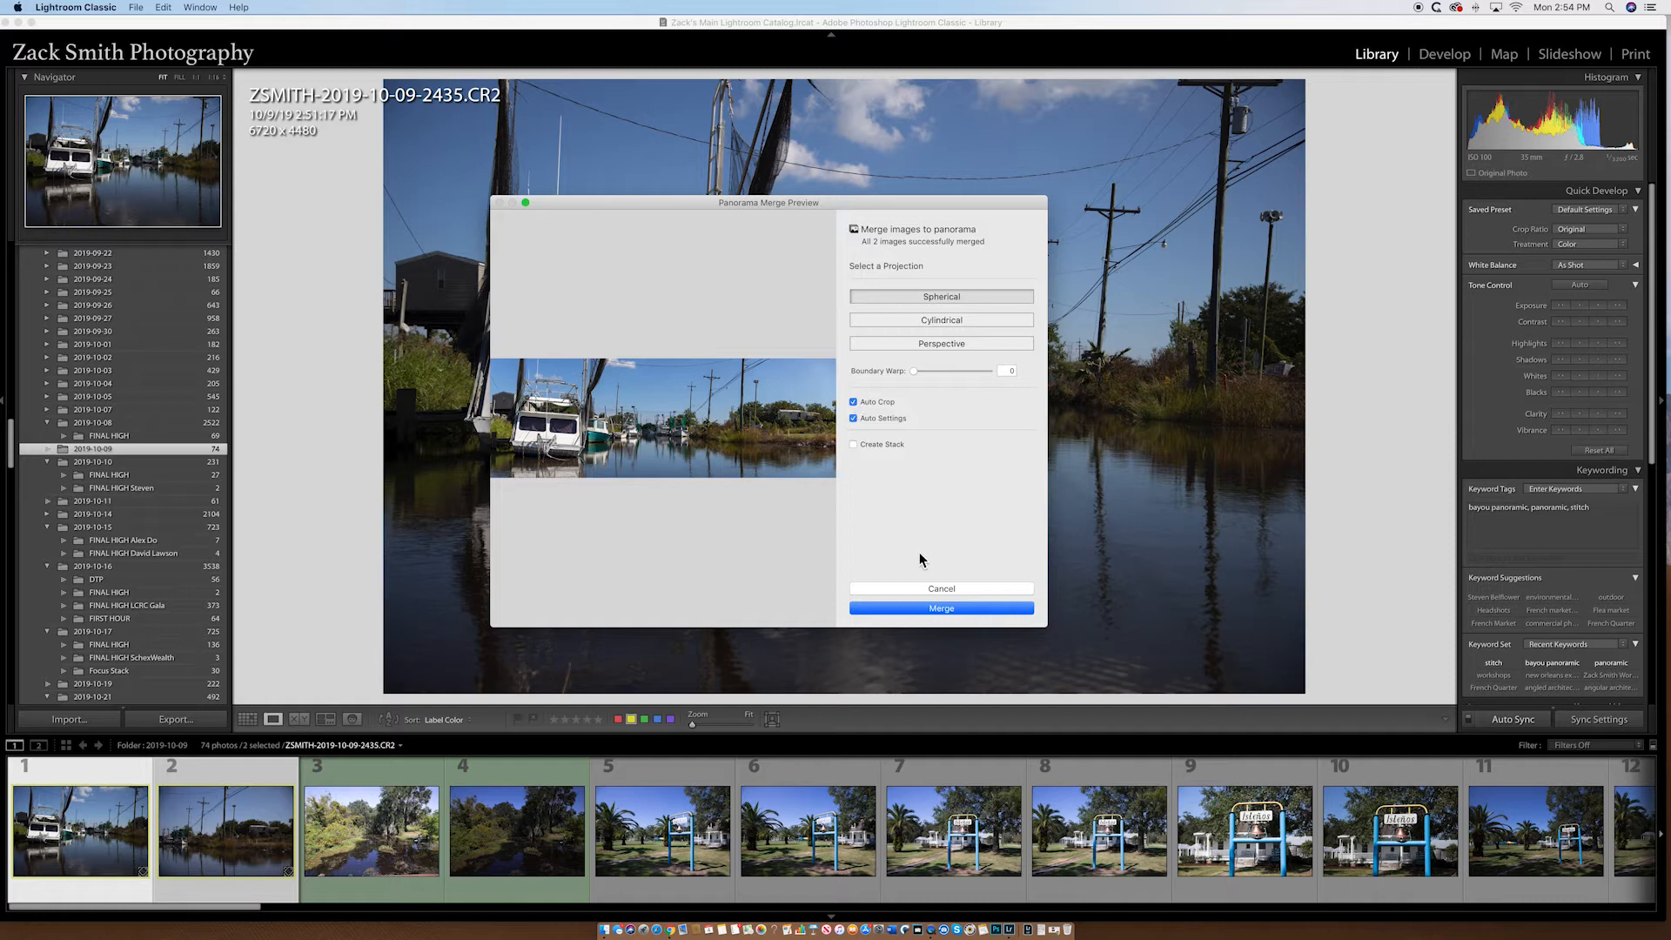
left_click_drag(914, 373, 930, 378)
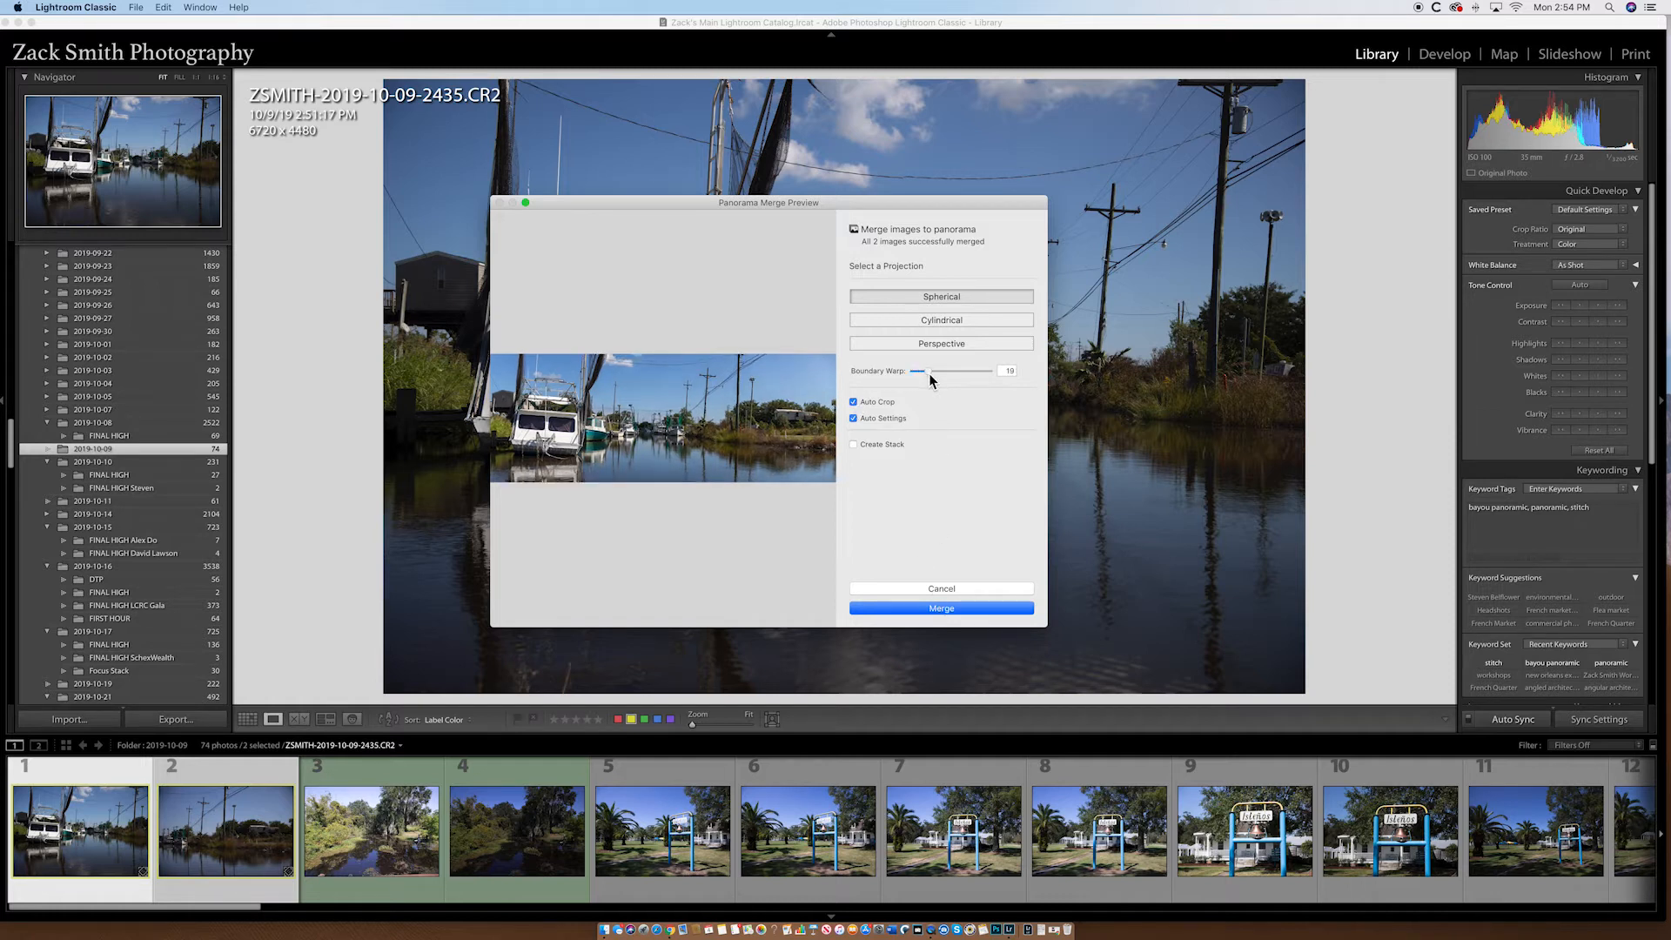
left_click_drag(931, 378, 914, 374)
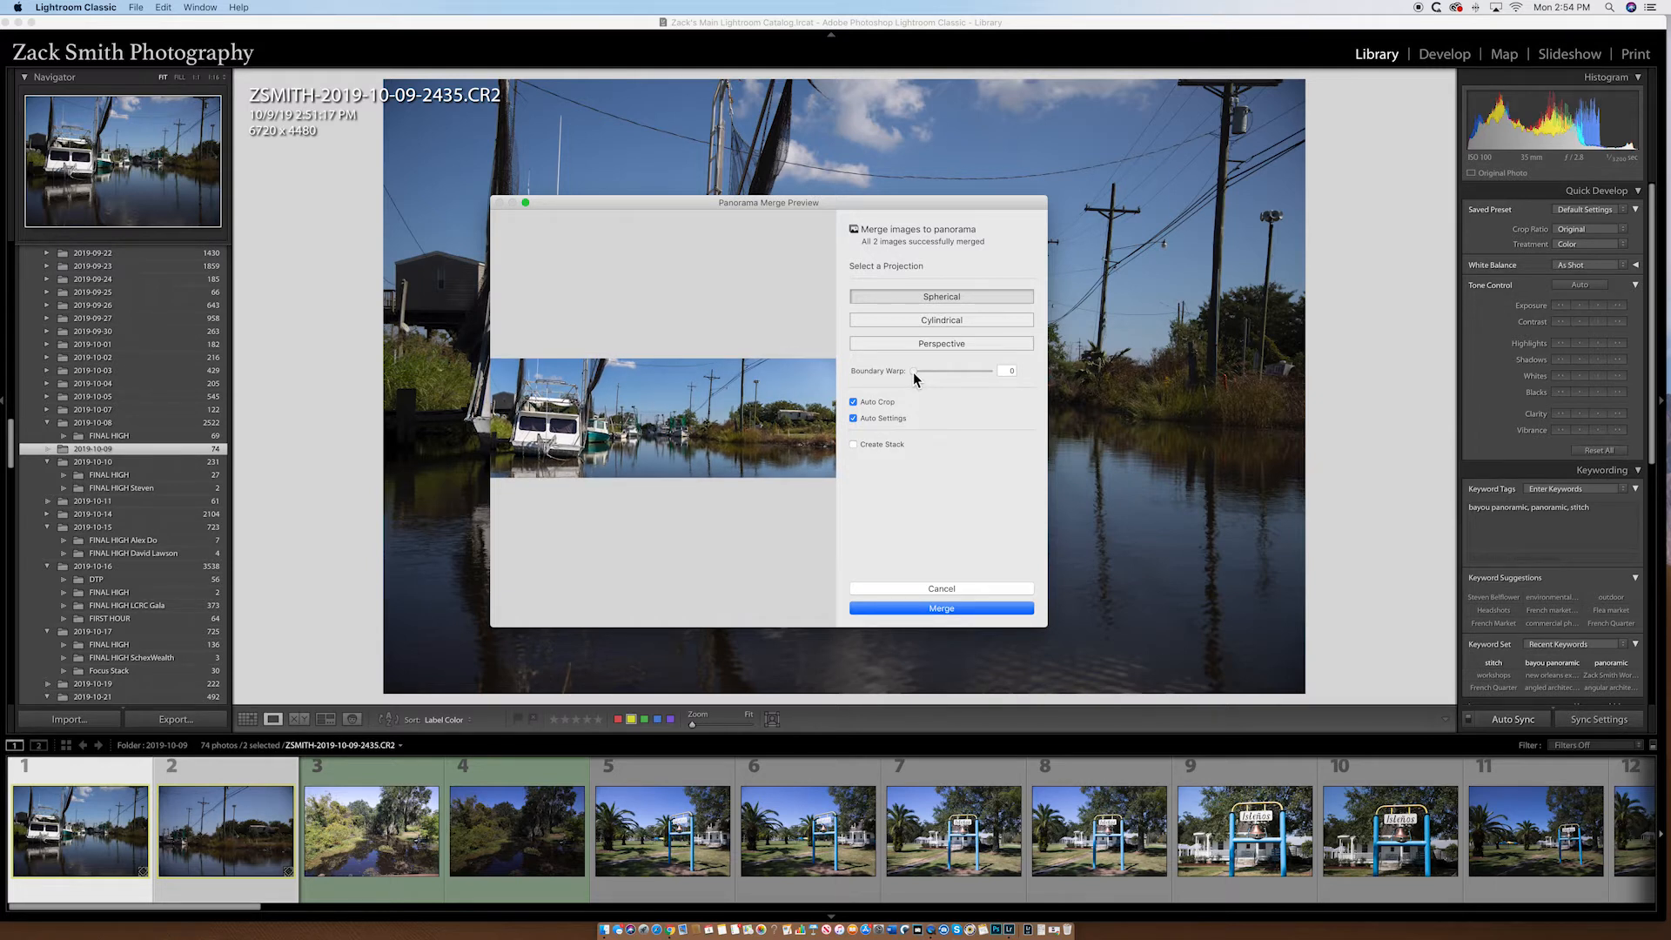
- Merge the photos using Spherical projection, Auto Crop and Auto Settings, and open the resulting panorama in Develop
left_click(940, 609)
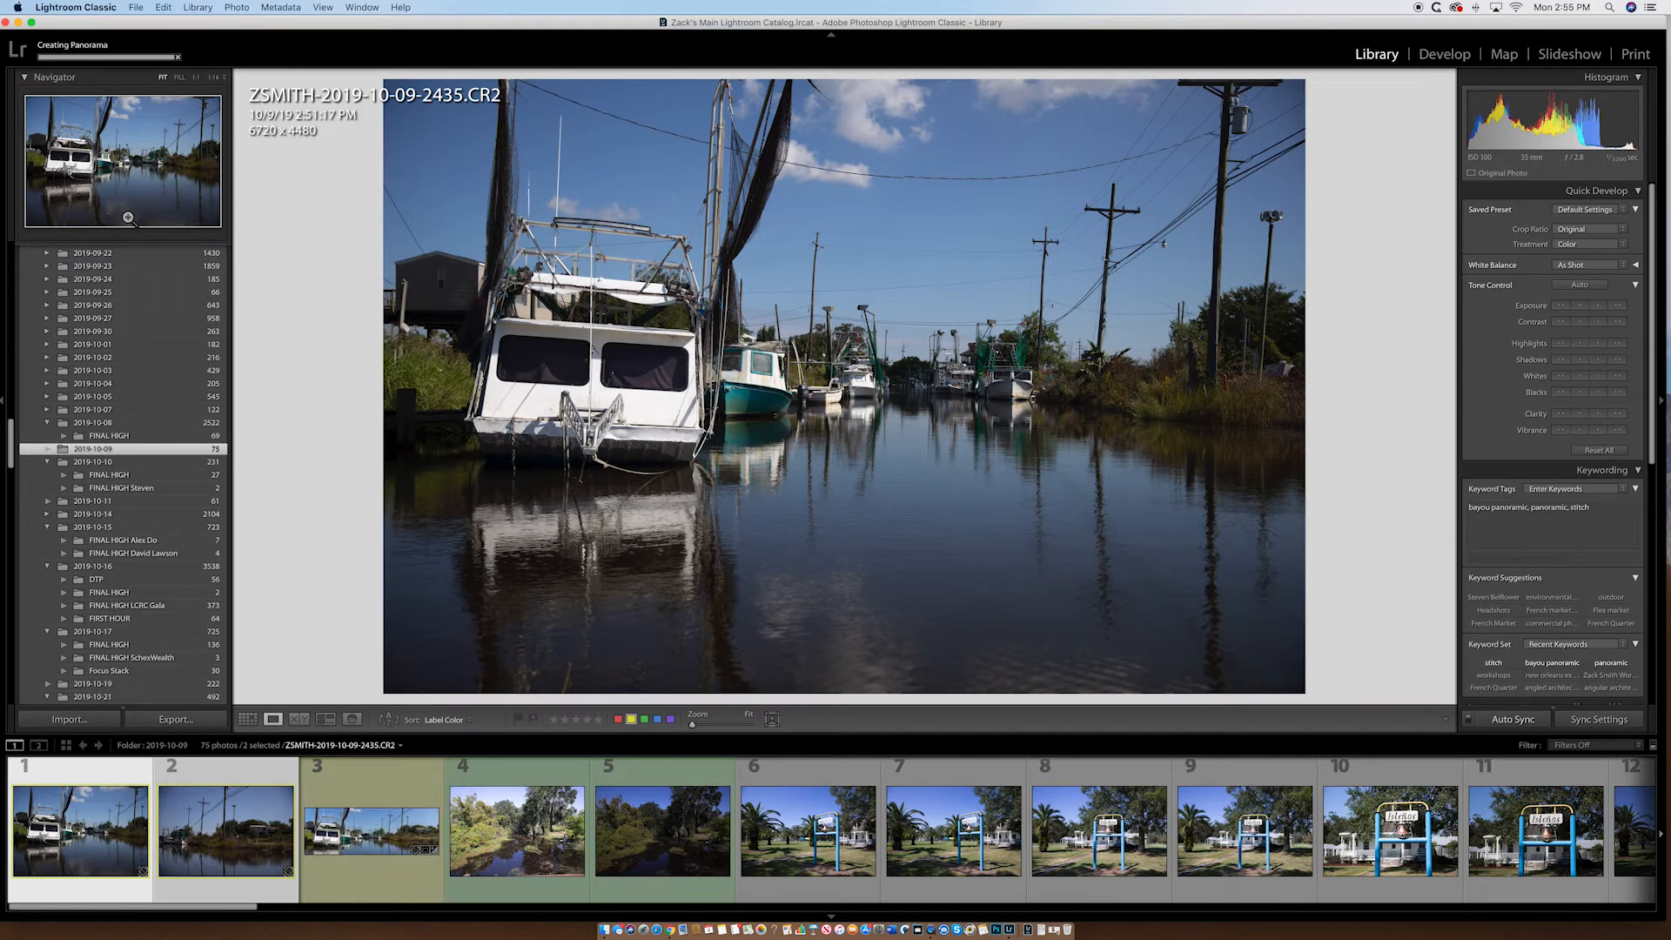
left_click(357, 838)
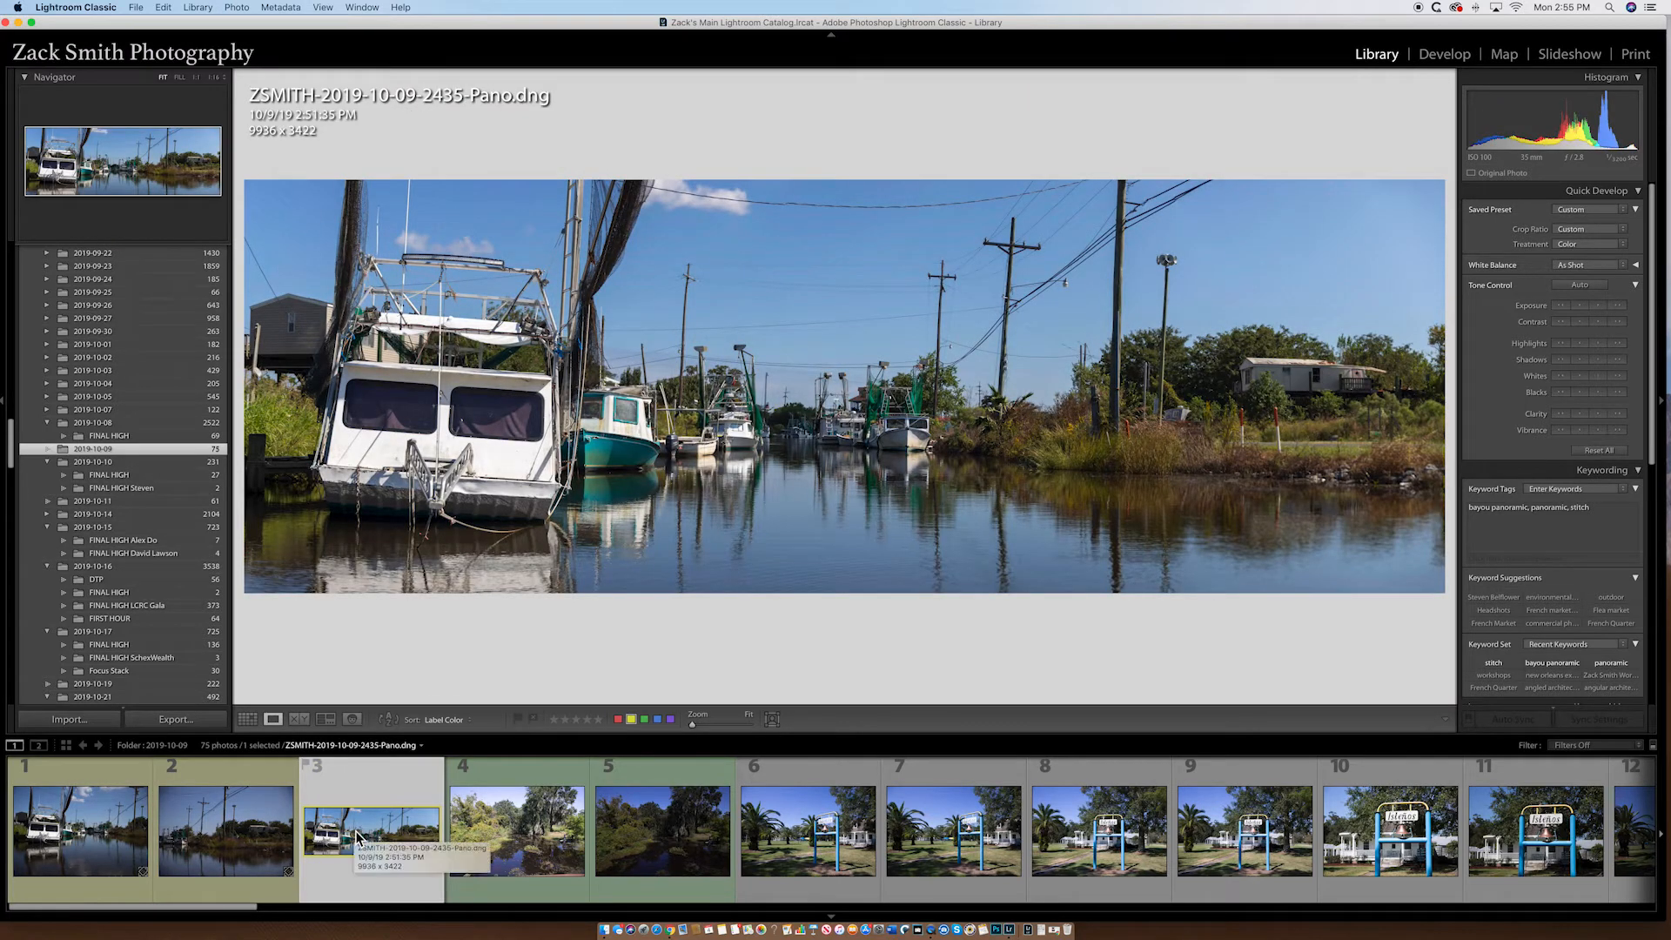
left_click(1445, 54)
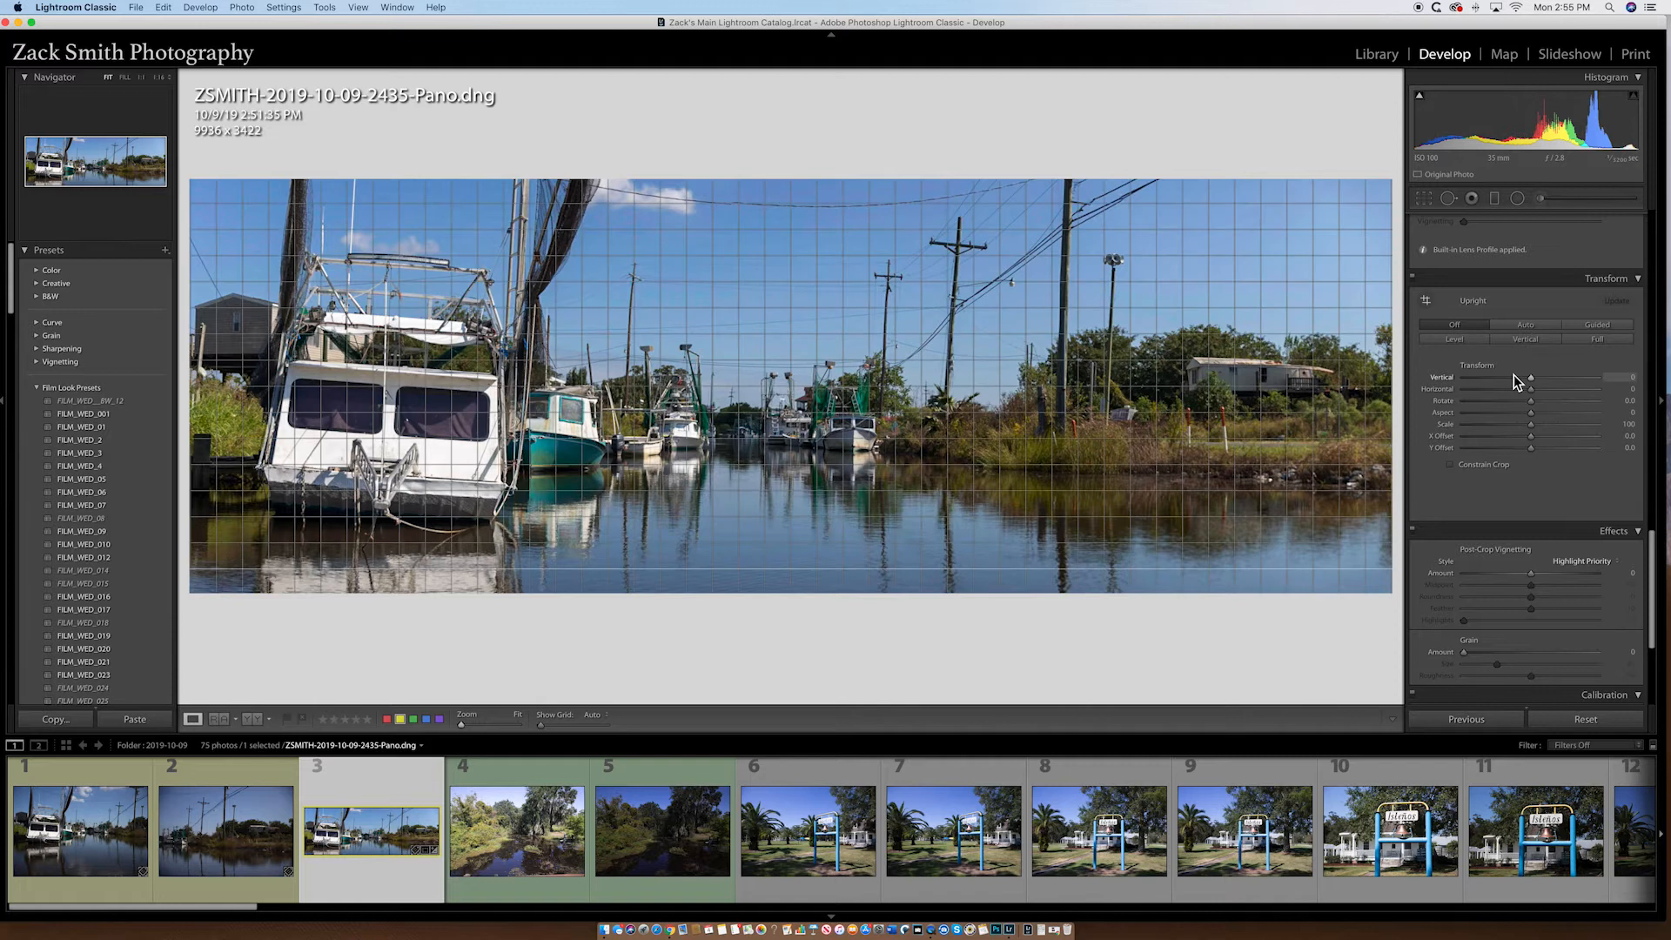
- Set the panorama's Exposure to +0.45 and its Vibrance to +18
scroll(1521, 473, "up", 15)
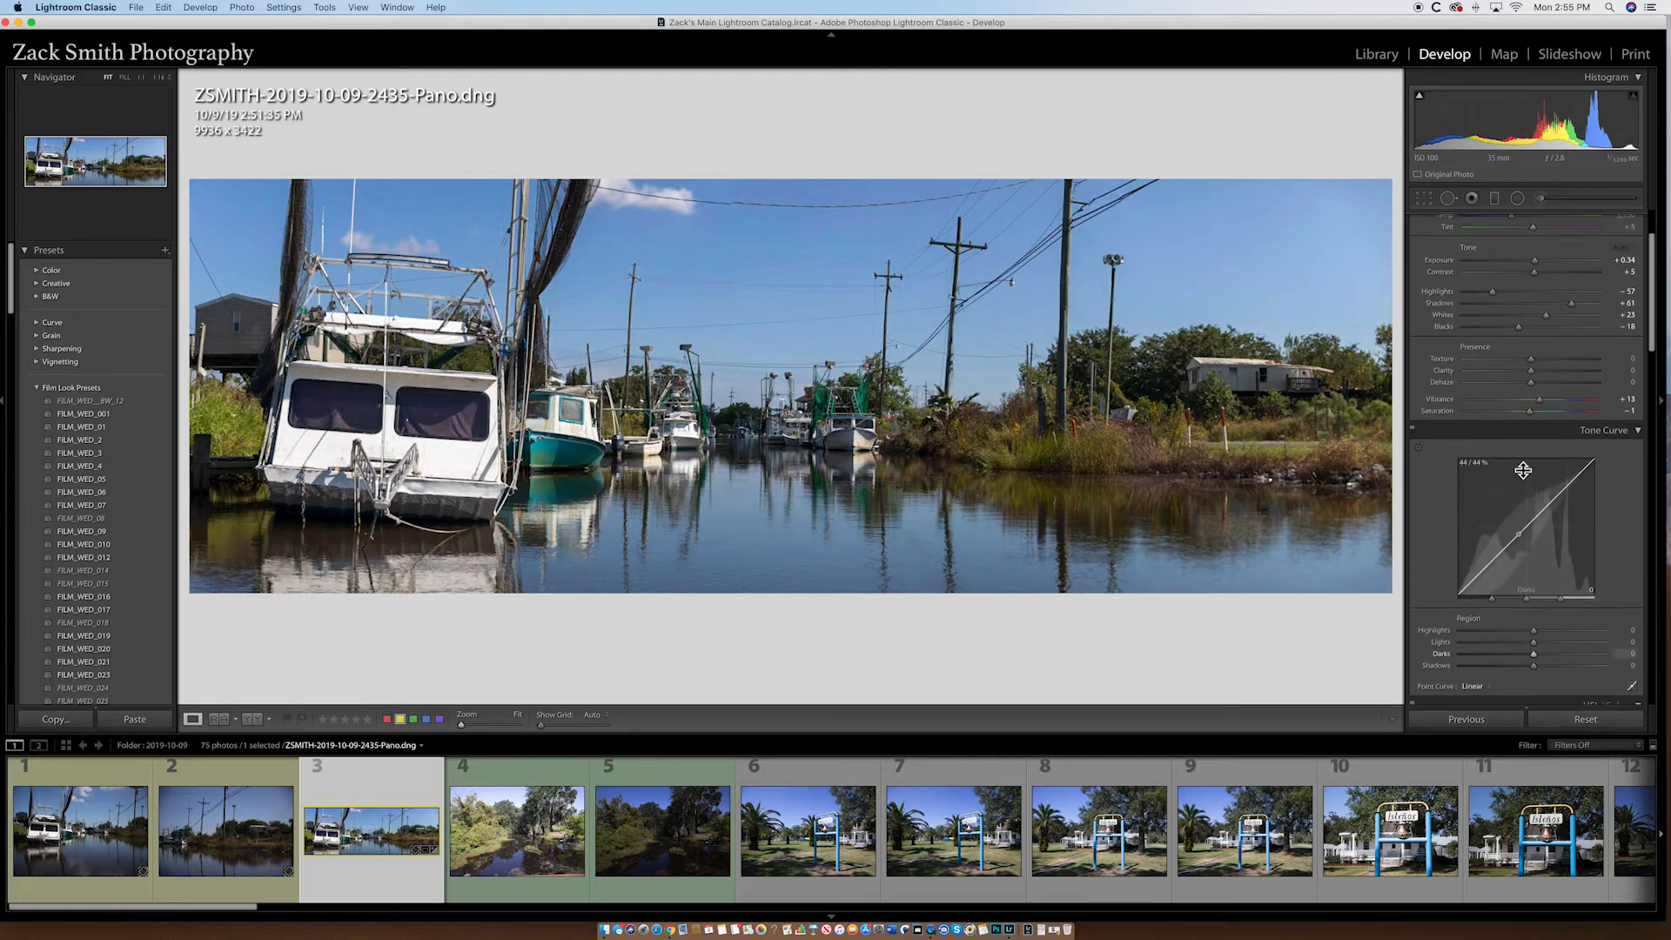
left_click_drag(1537, 348, 1537, 348)
left_click_drag(1540, 489, 1543, 488)
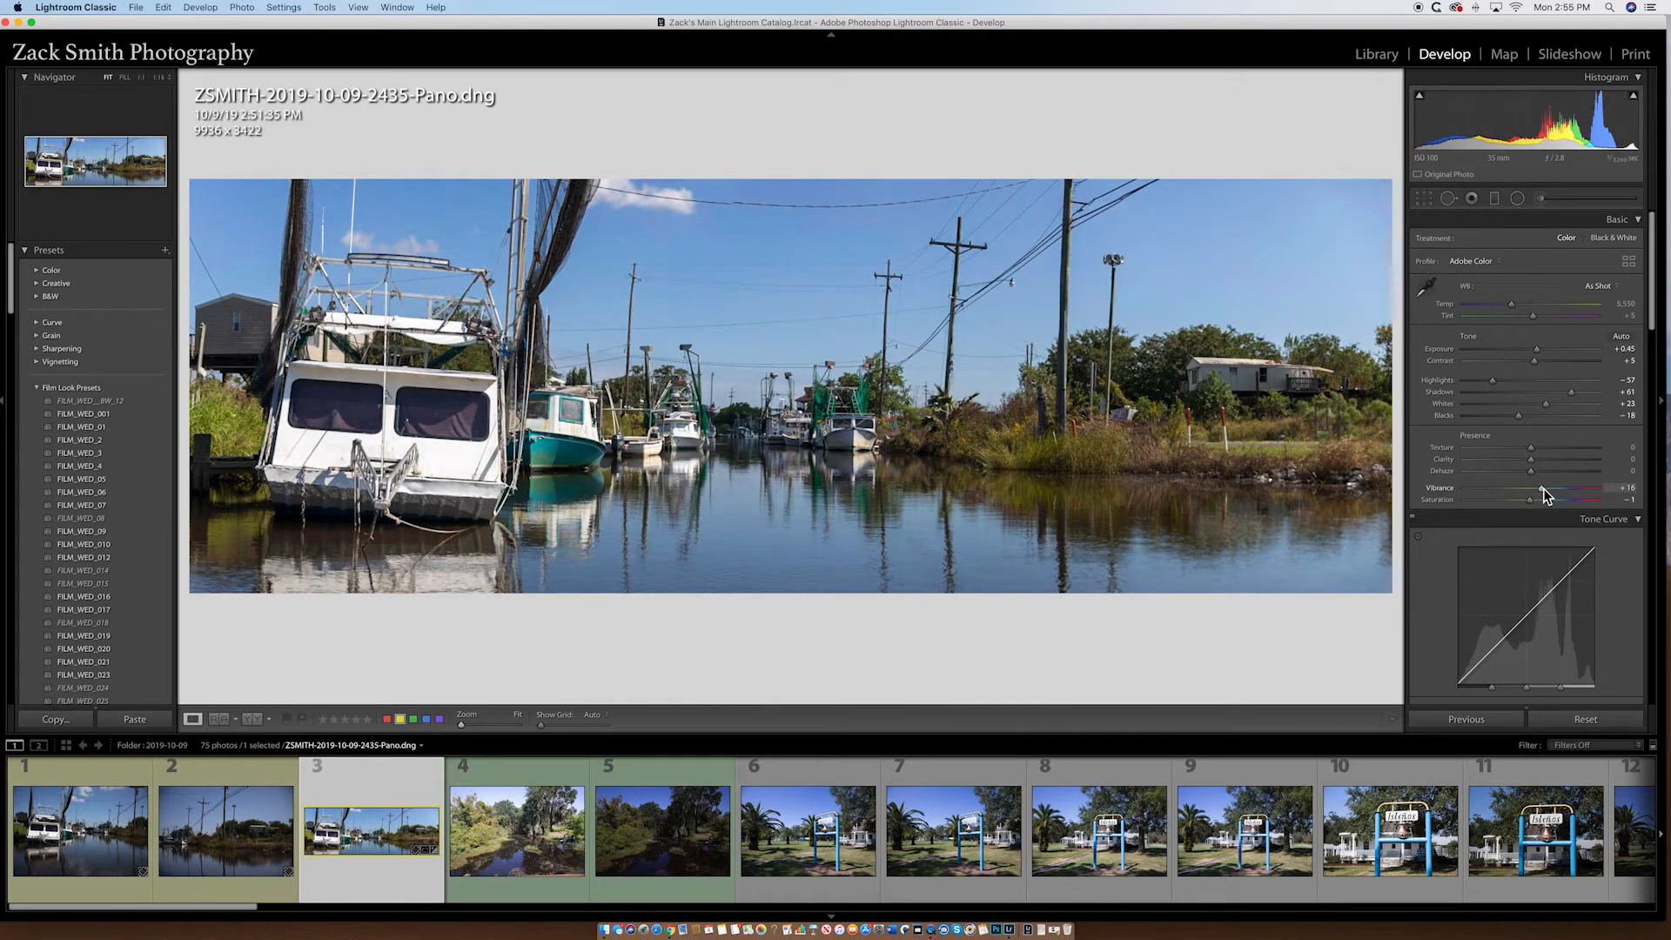
- Try a graduated filter rising from the lower edge of the water with Exposure at -0.60, and reset that exposure
left_click(1495, 198)
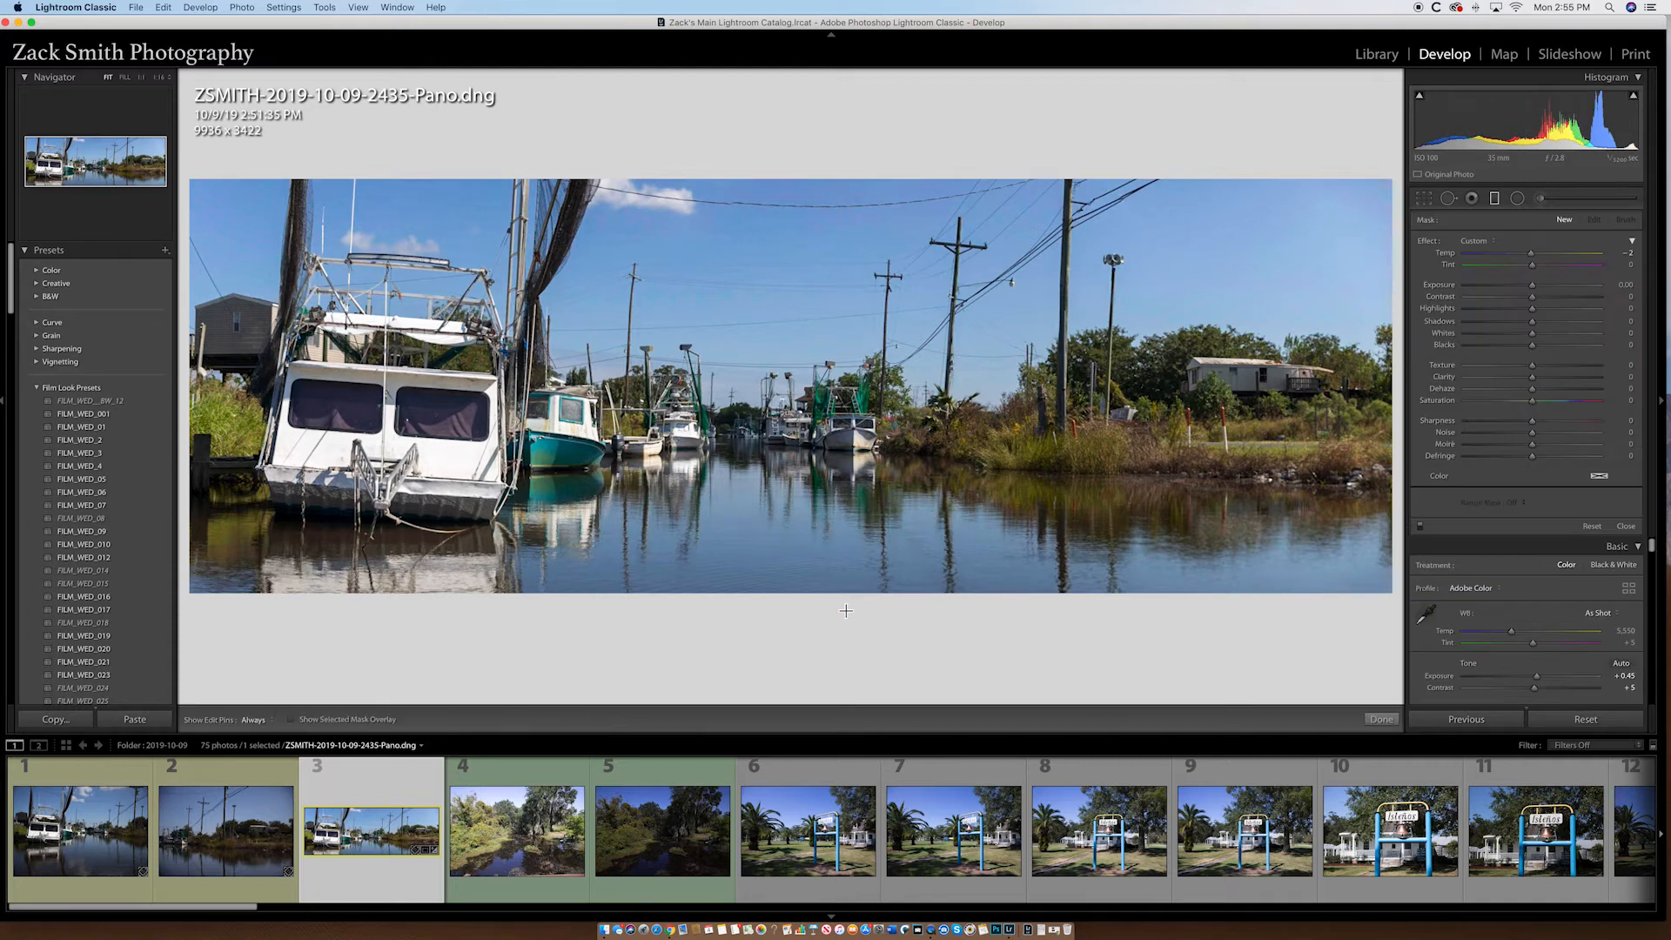
left_click_drag(846, 603, 843, 350)
left_click_drag(1532, 285, 1524, 285)
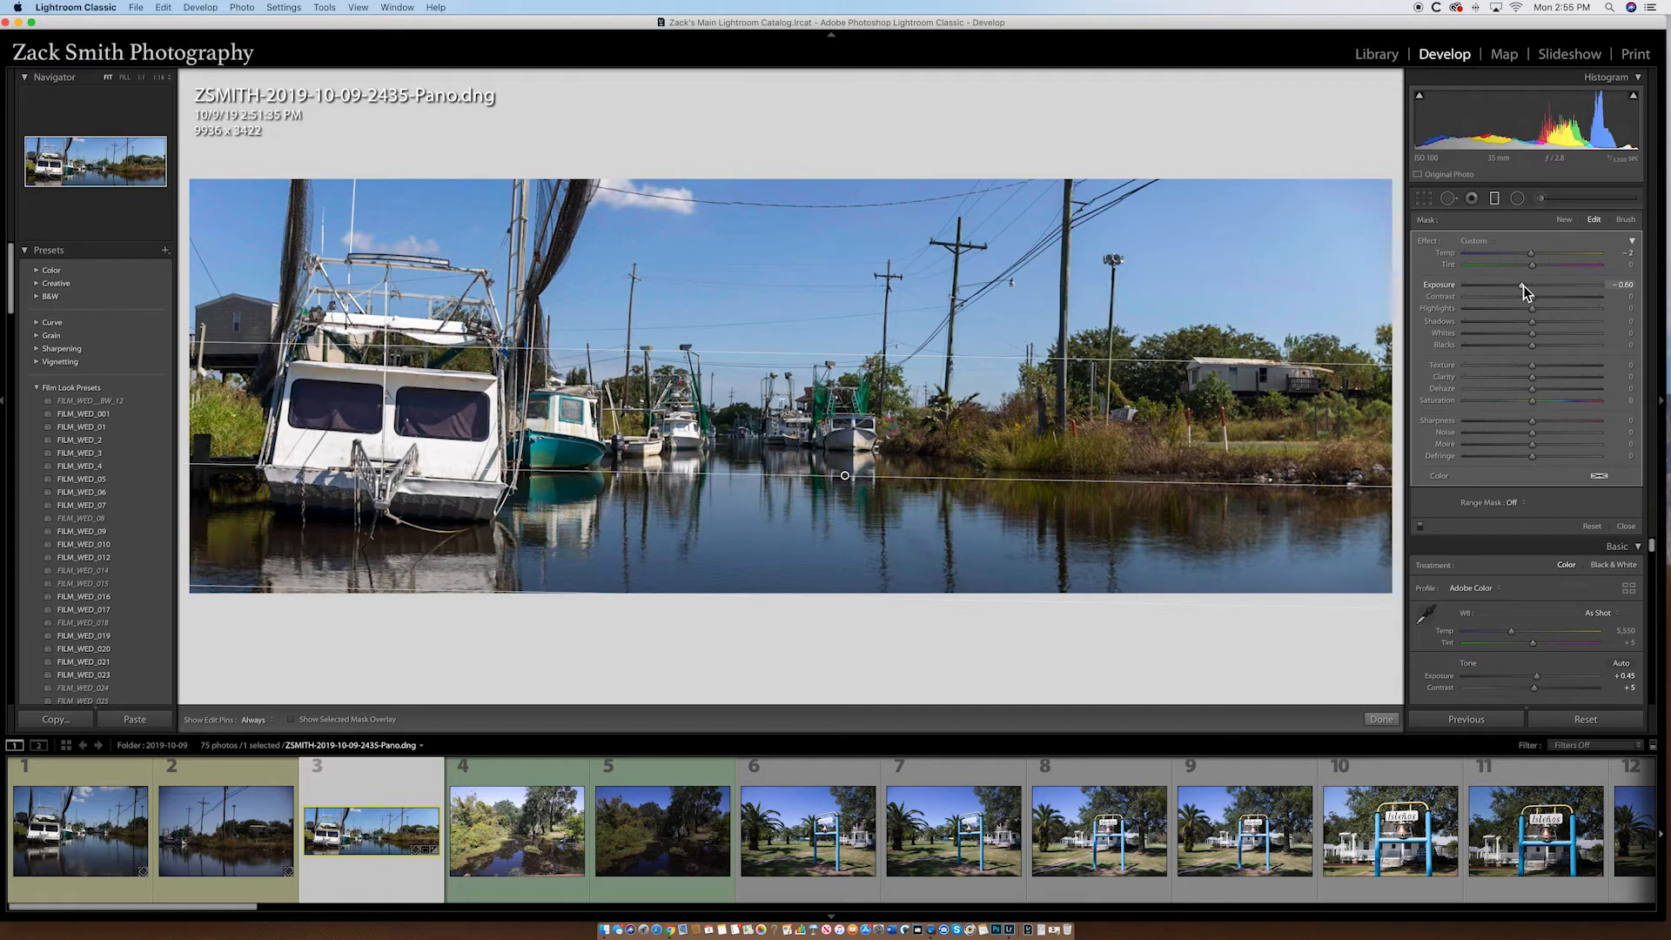
double_click(1523, 286)
- Add a graduated filter from the sky down to the water, with Exposure at -0.20 and a cooler Temp
left_click(1567, 221)
left_click_drag(1160, 187, 1170, 557)
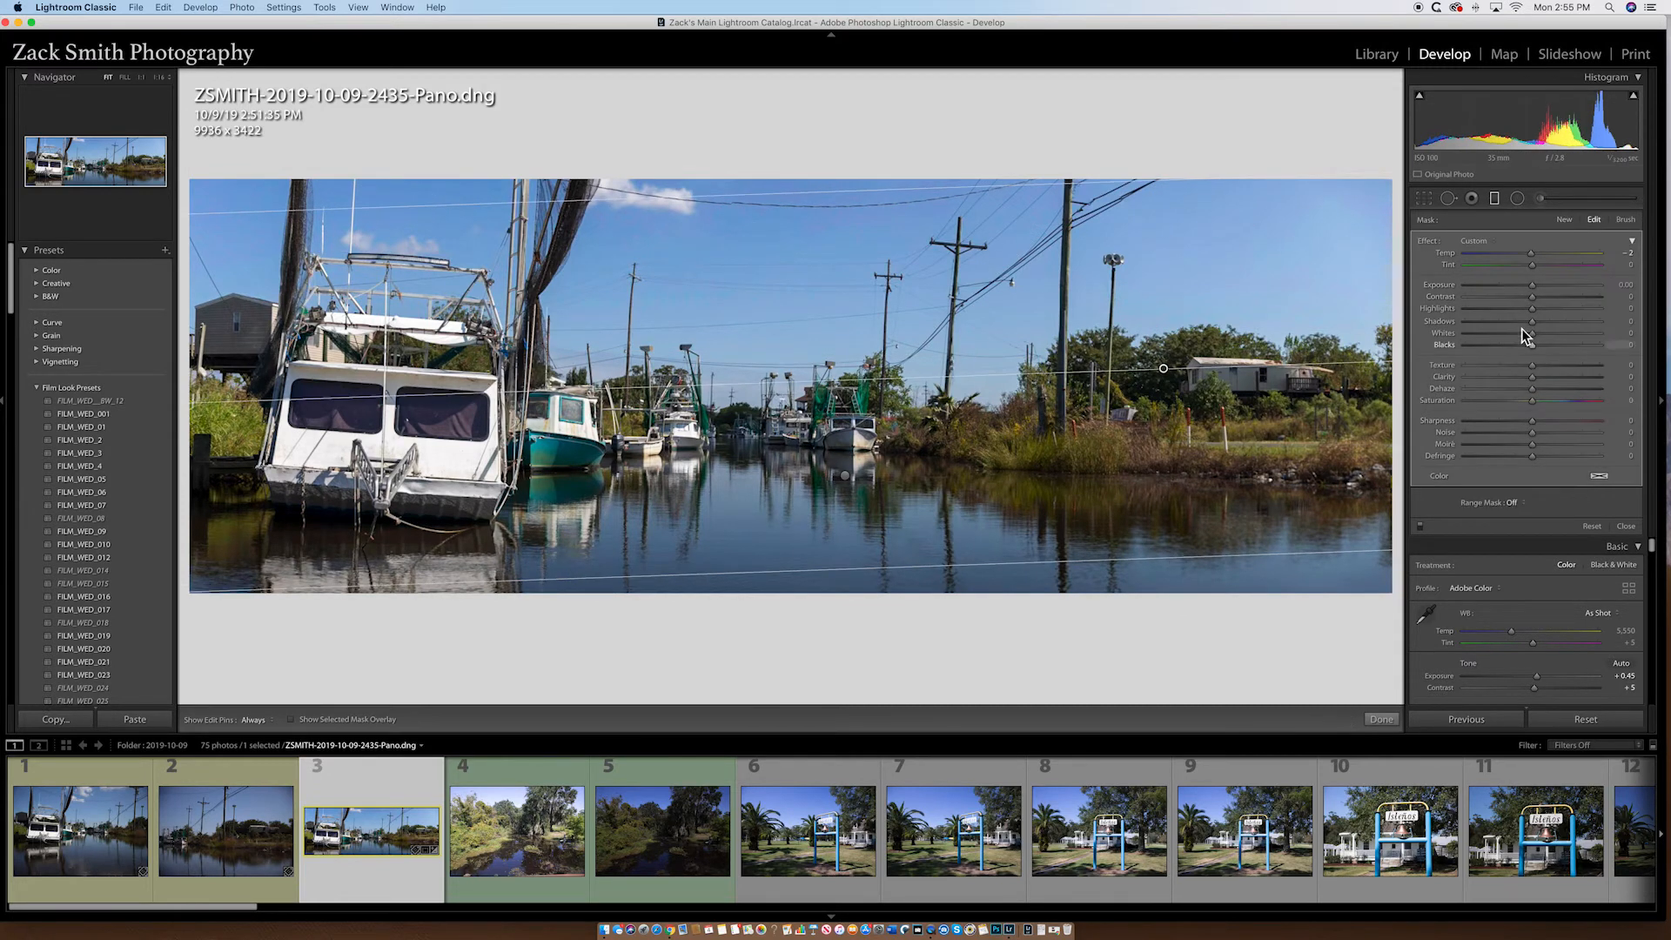
left_click_drag(1531, 286, 1511, 255)
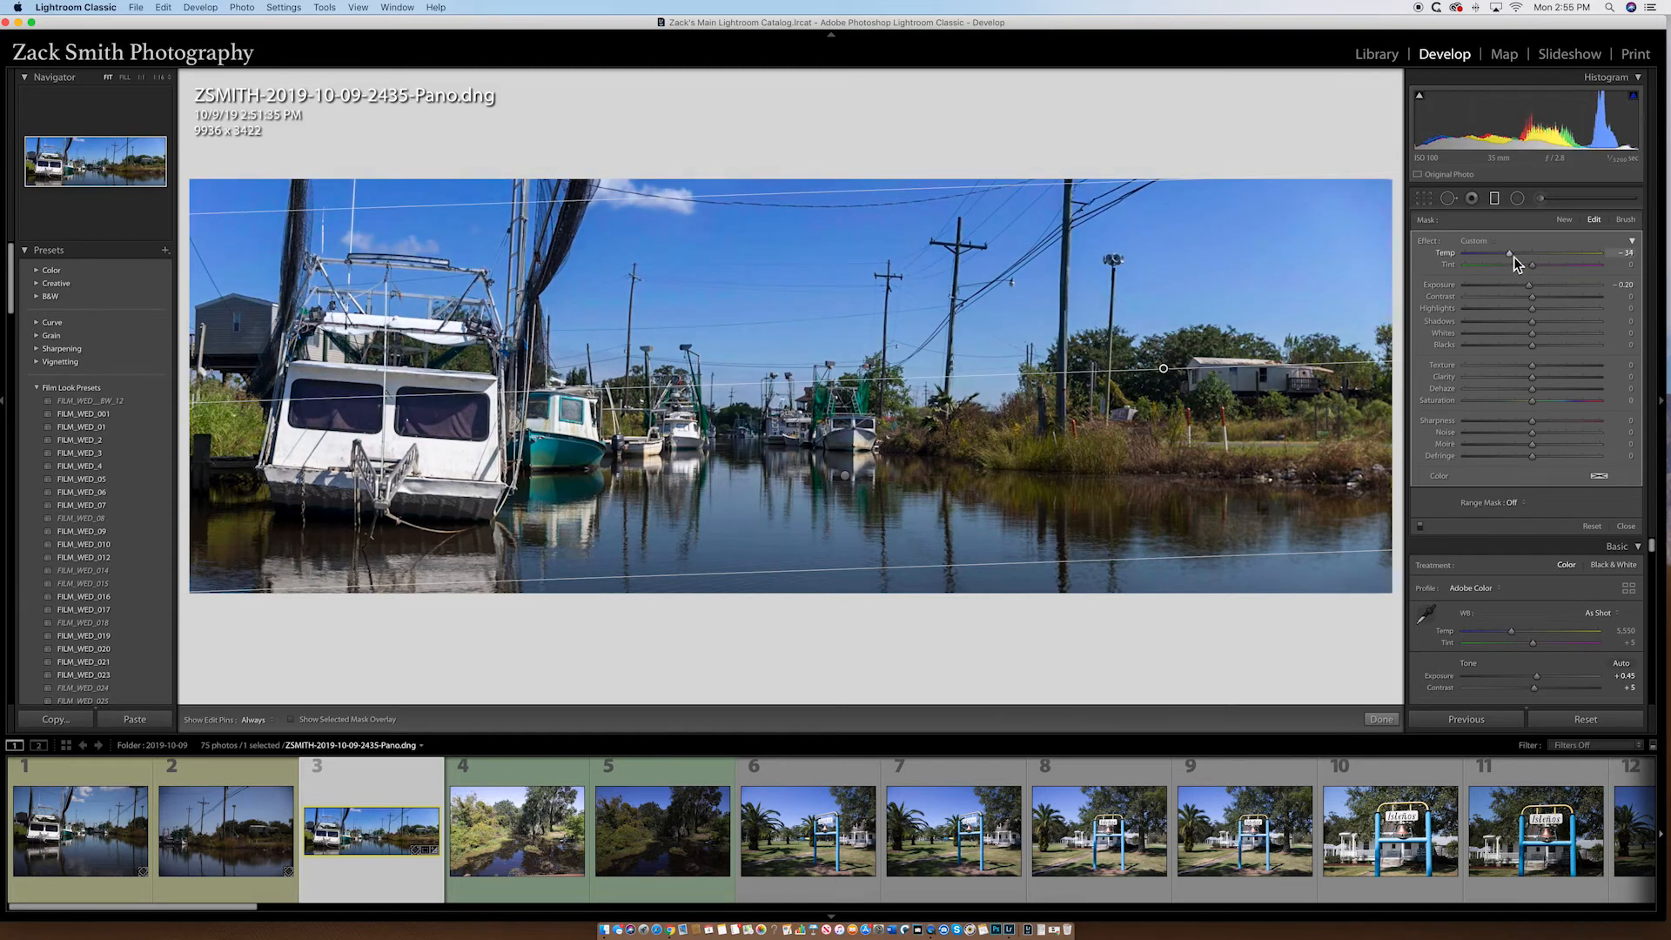
left_click(1382, 719)
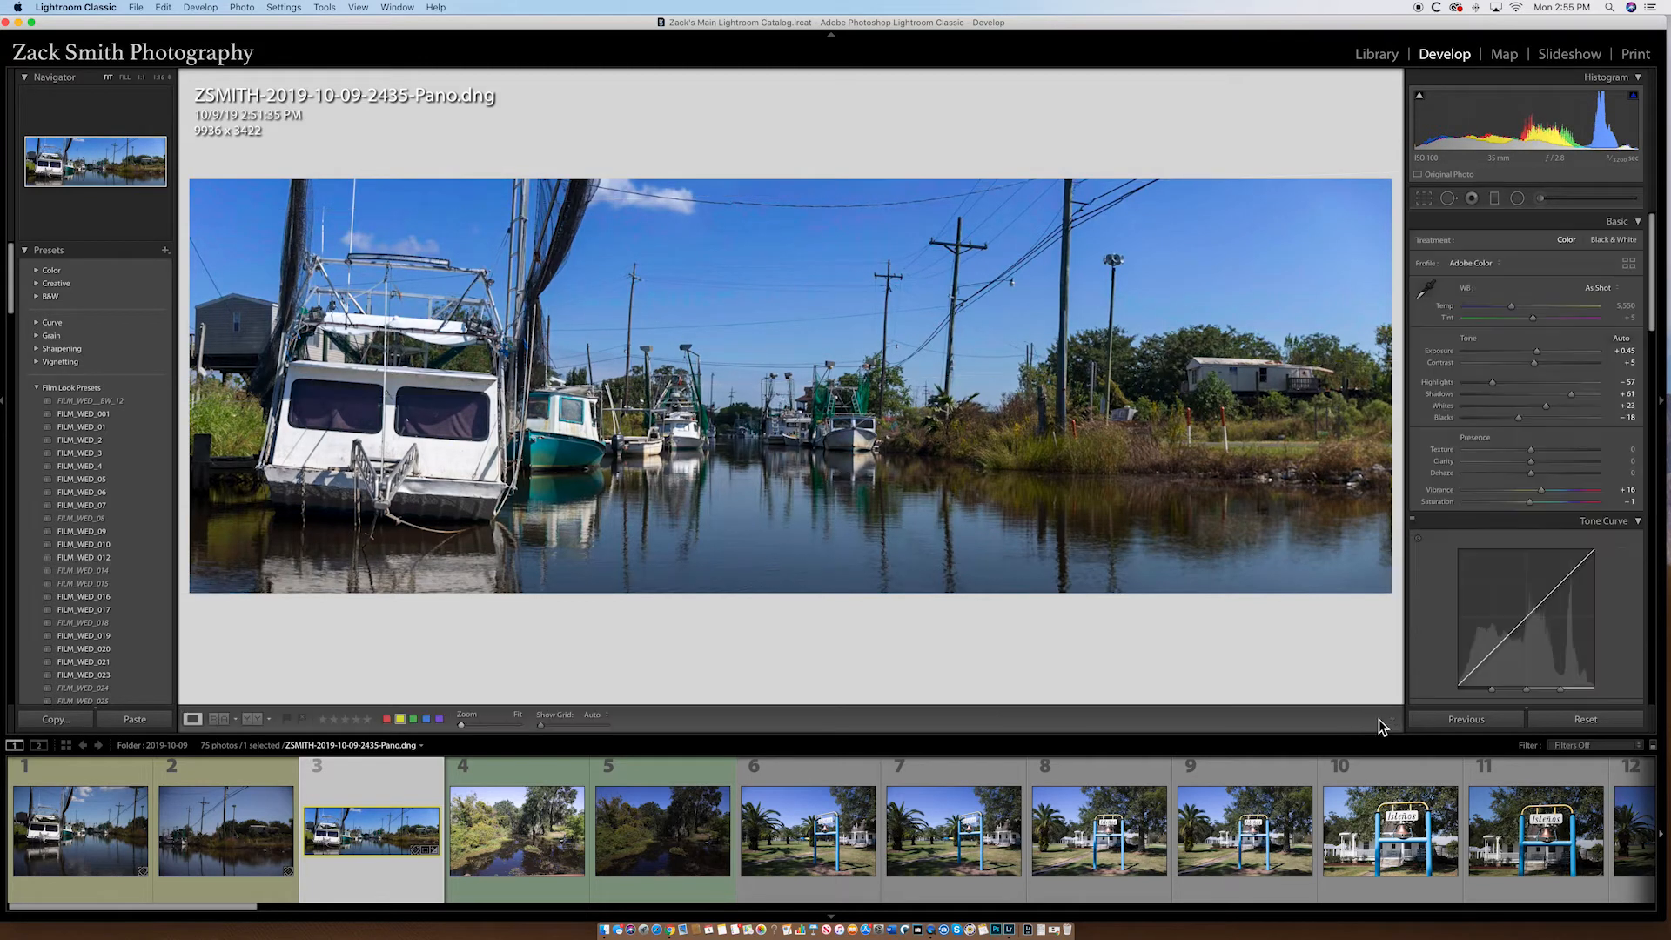
- Paint a warmer Temp over the grassy bank with the Adjustment Brush and review the panorama full screen
left_click(1539, 199)
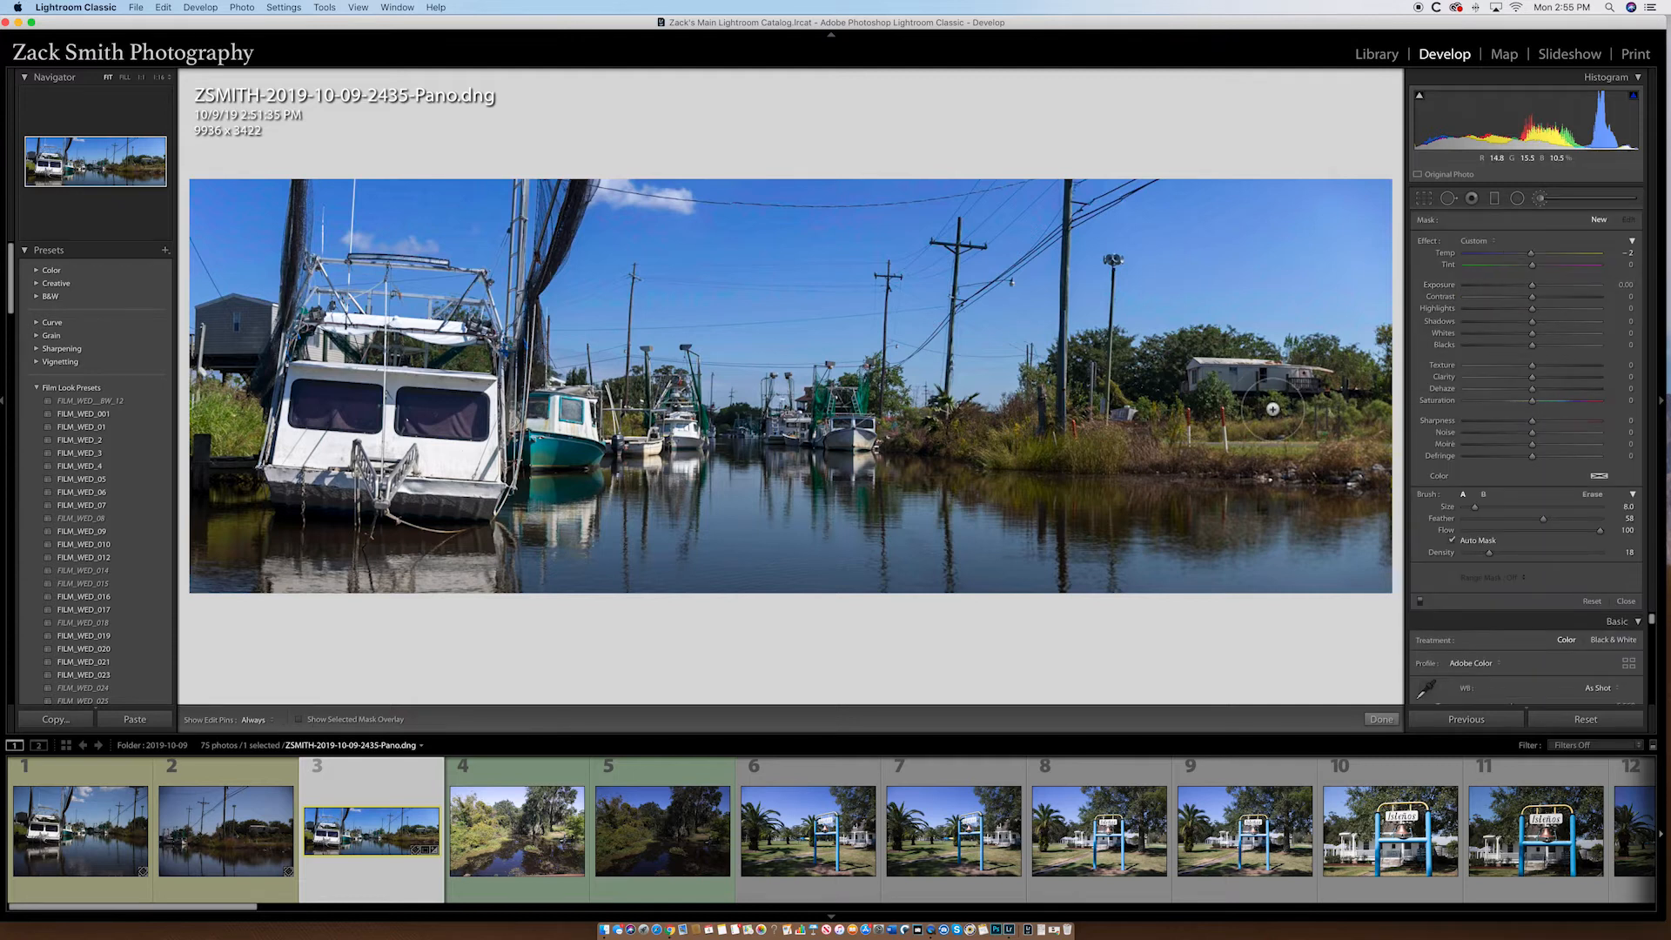
left_click_drag(1531, 252, 1570, 252)
scroll(1303, 431, "up", 3)
left_click_drag(1303, 430, 938, 414)
key("f")
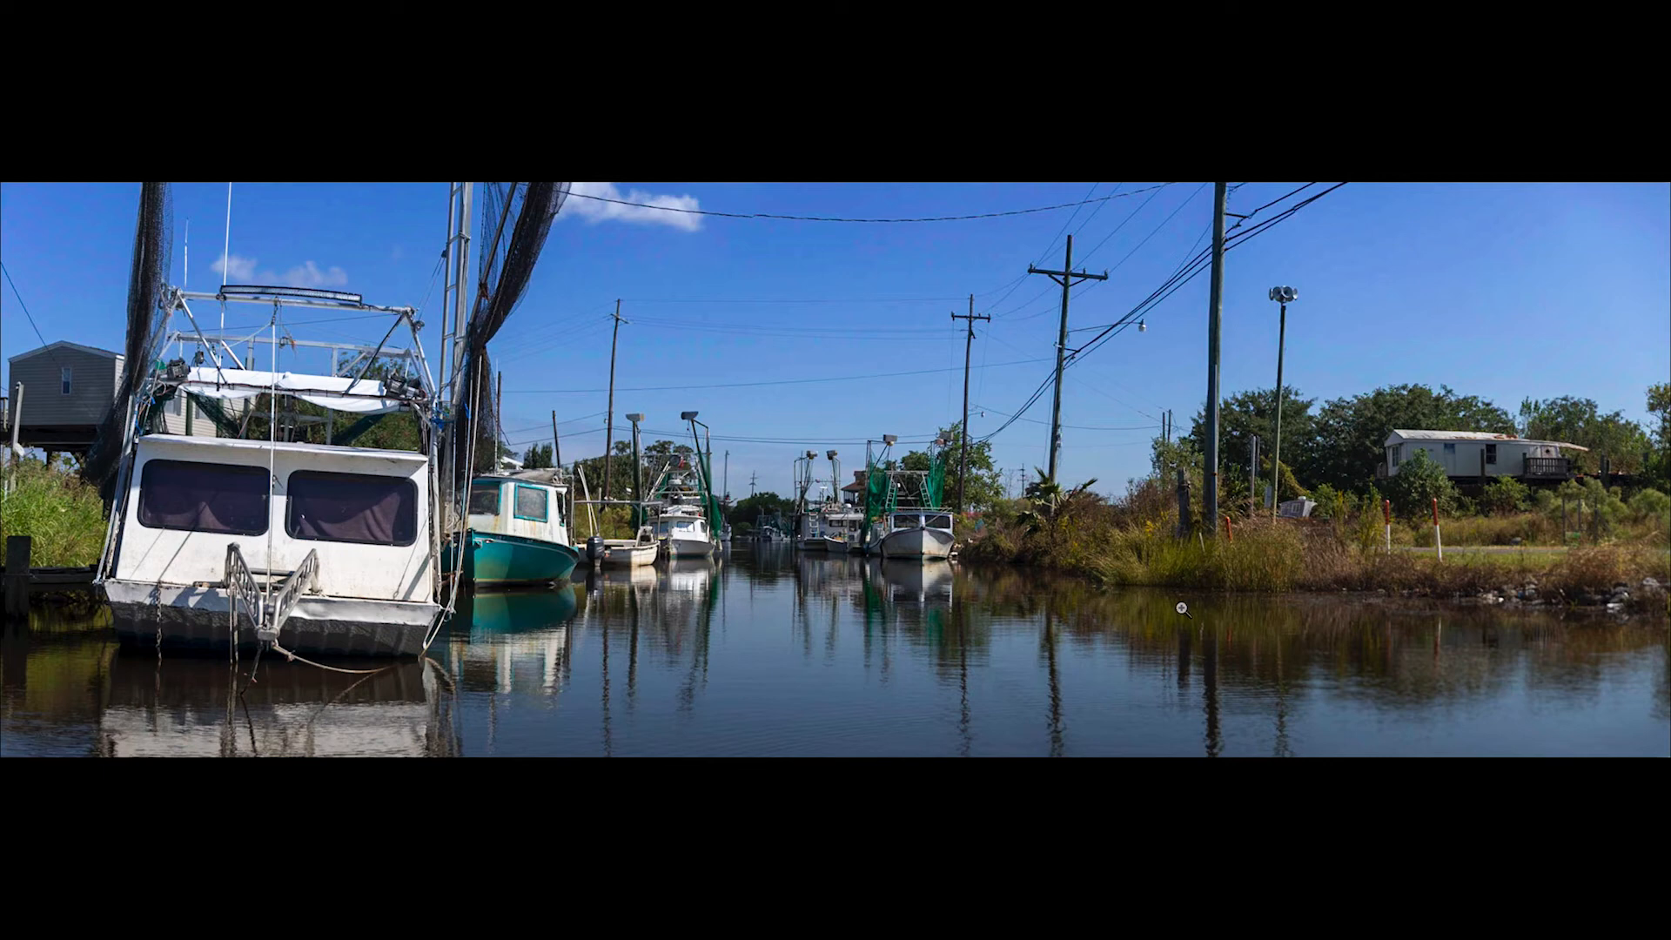
key("f")
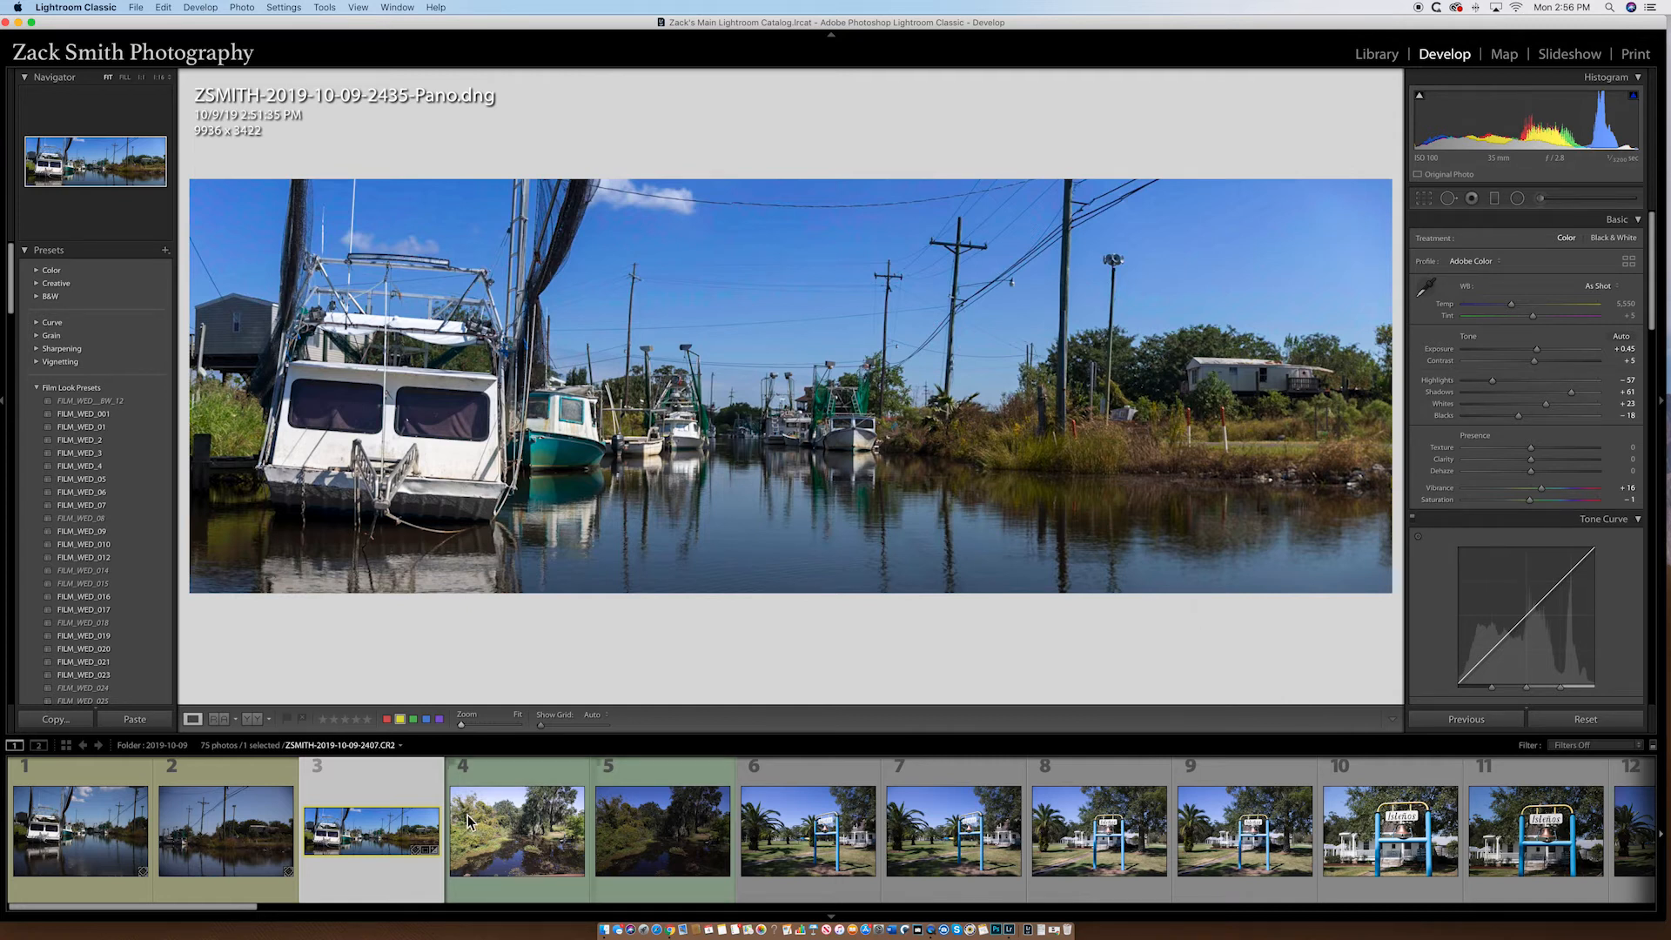
- Compare the green-labelled exposures 2407 and 2408, and examine the bright photo 2407 at 1:1 and Fill zoom
left_click(515, 842)
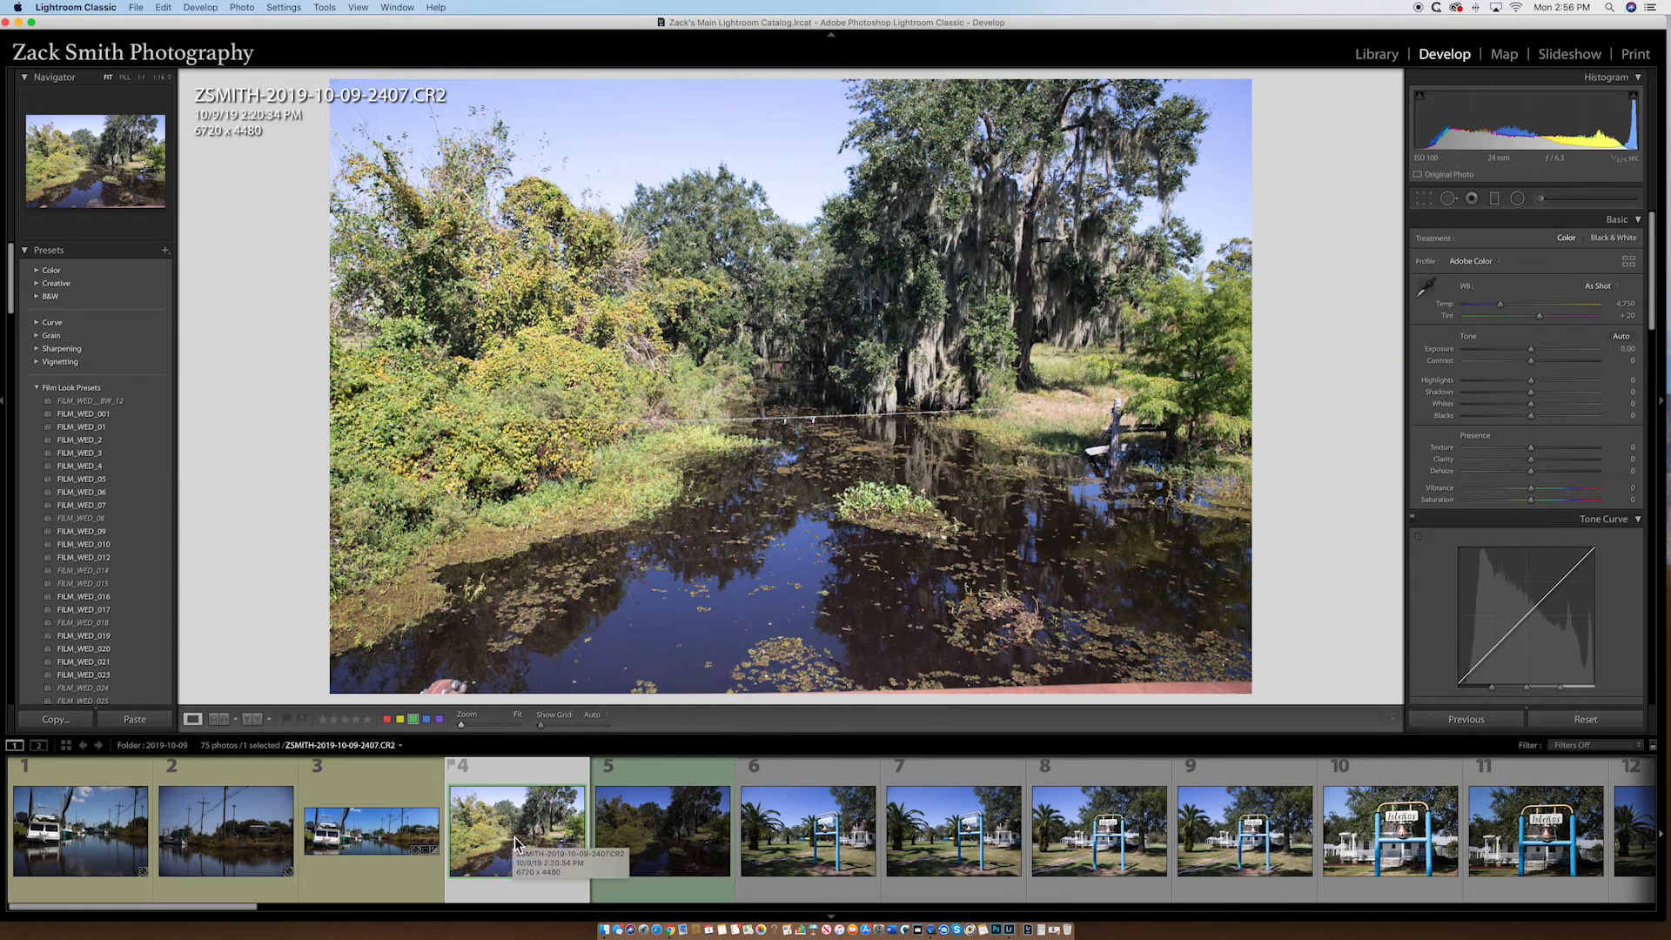
key("Right")
left_click(514, 837)
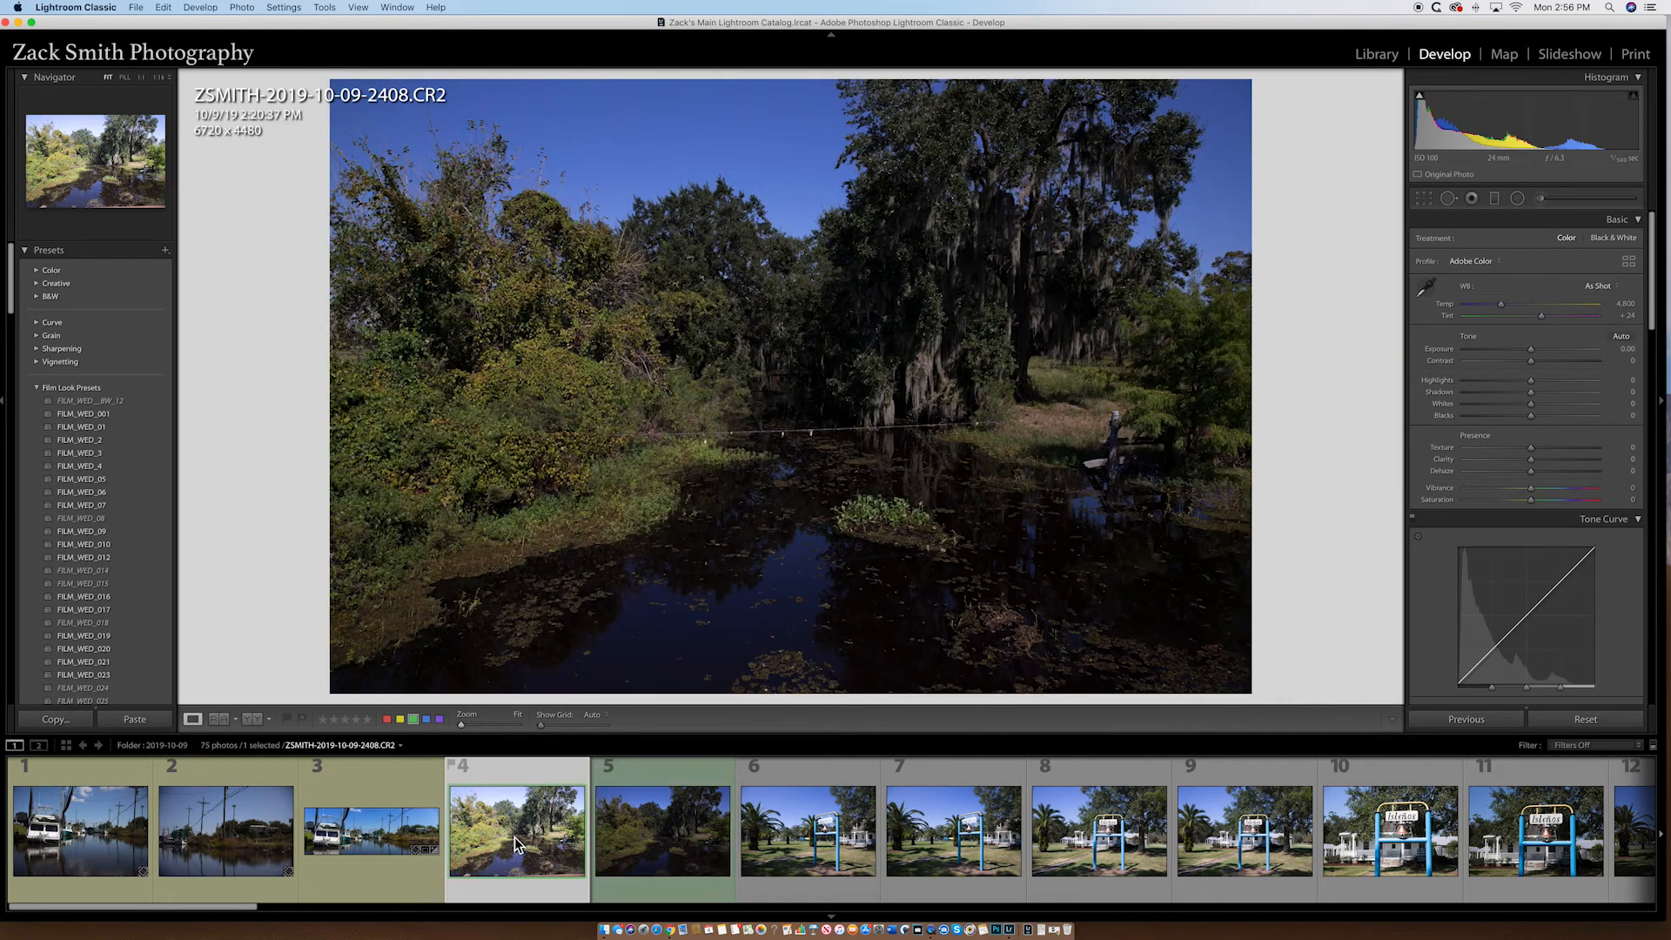
left_click(783, 391)
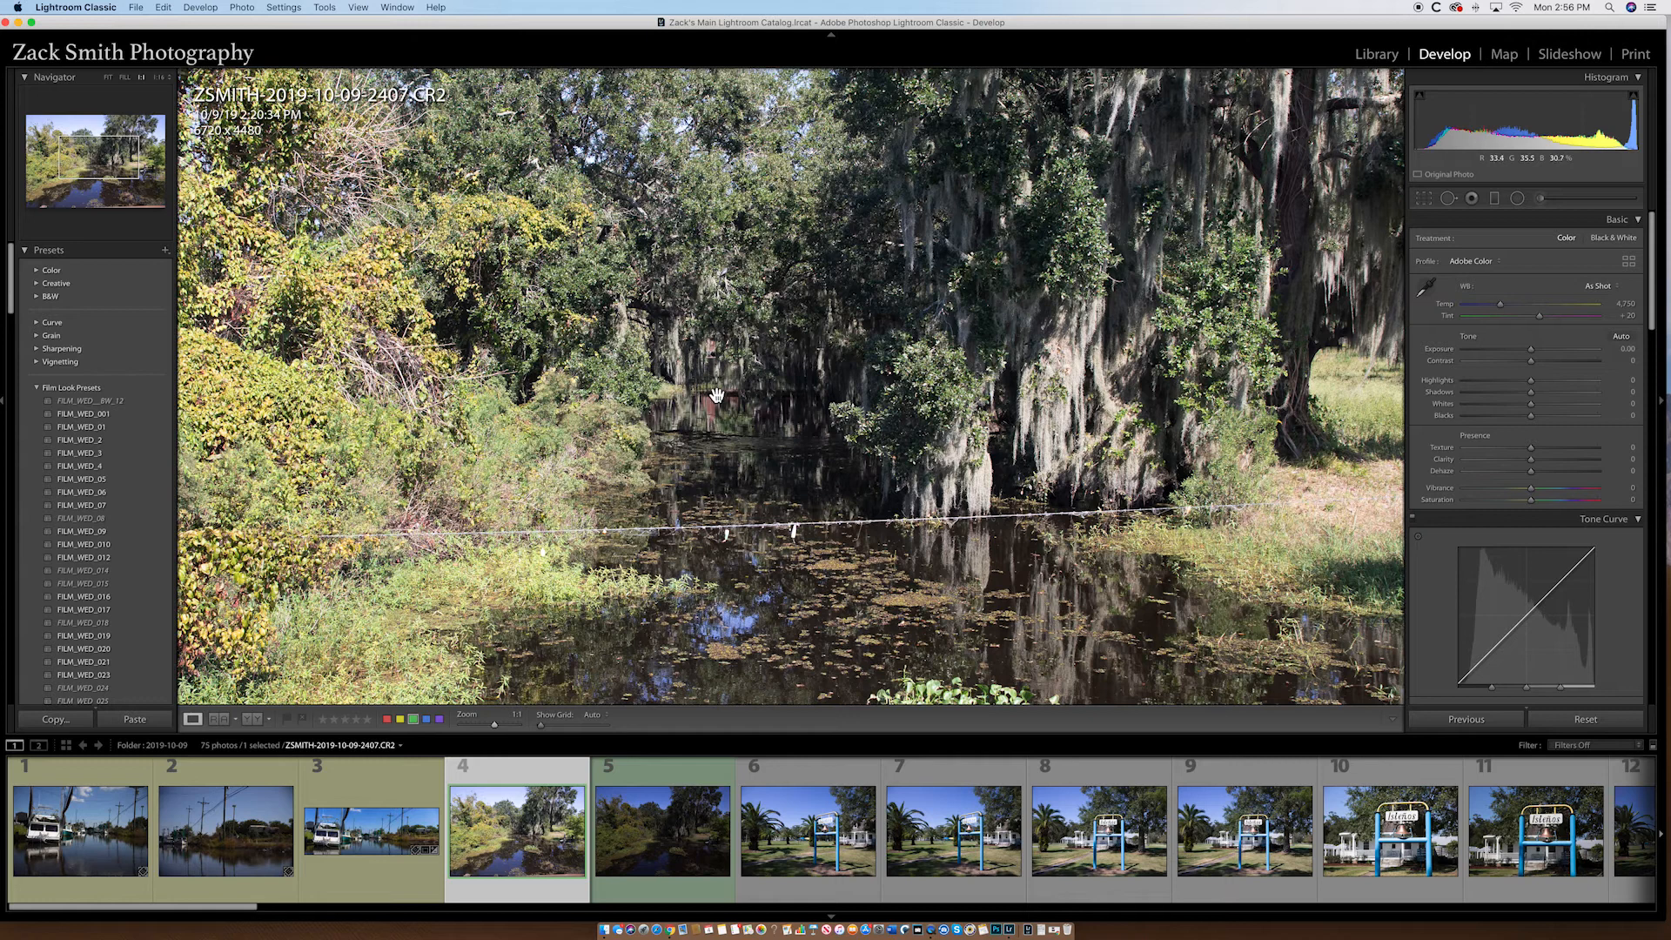
left_click(721, 400)
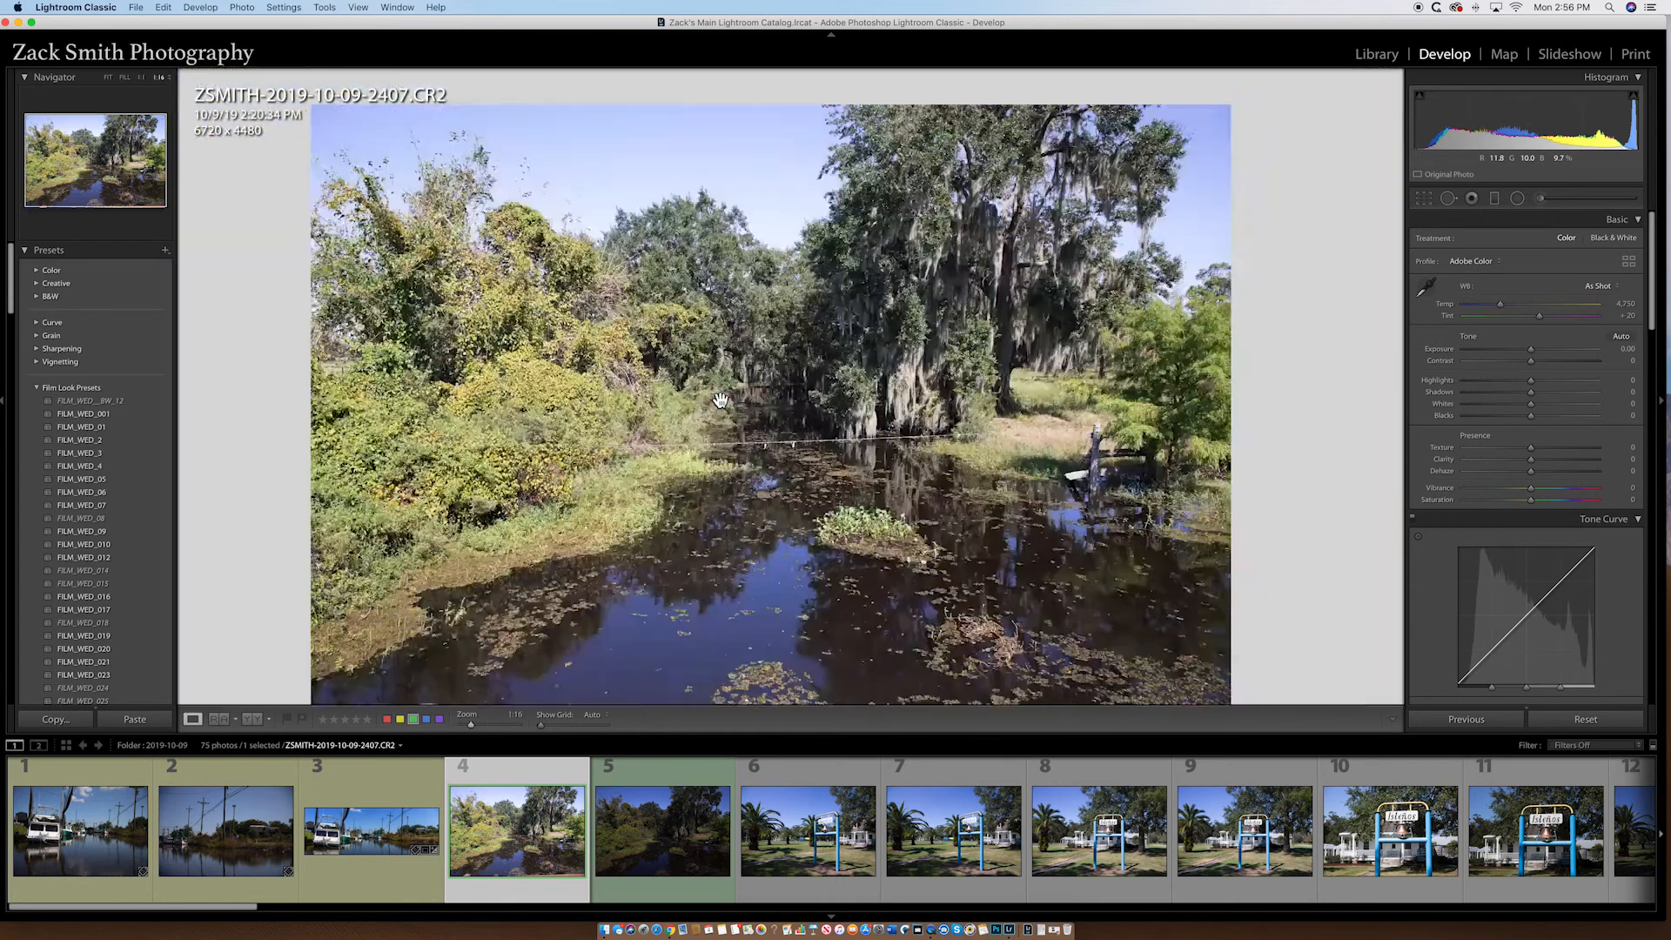
left_click(721, 400)
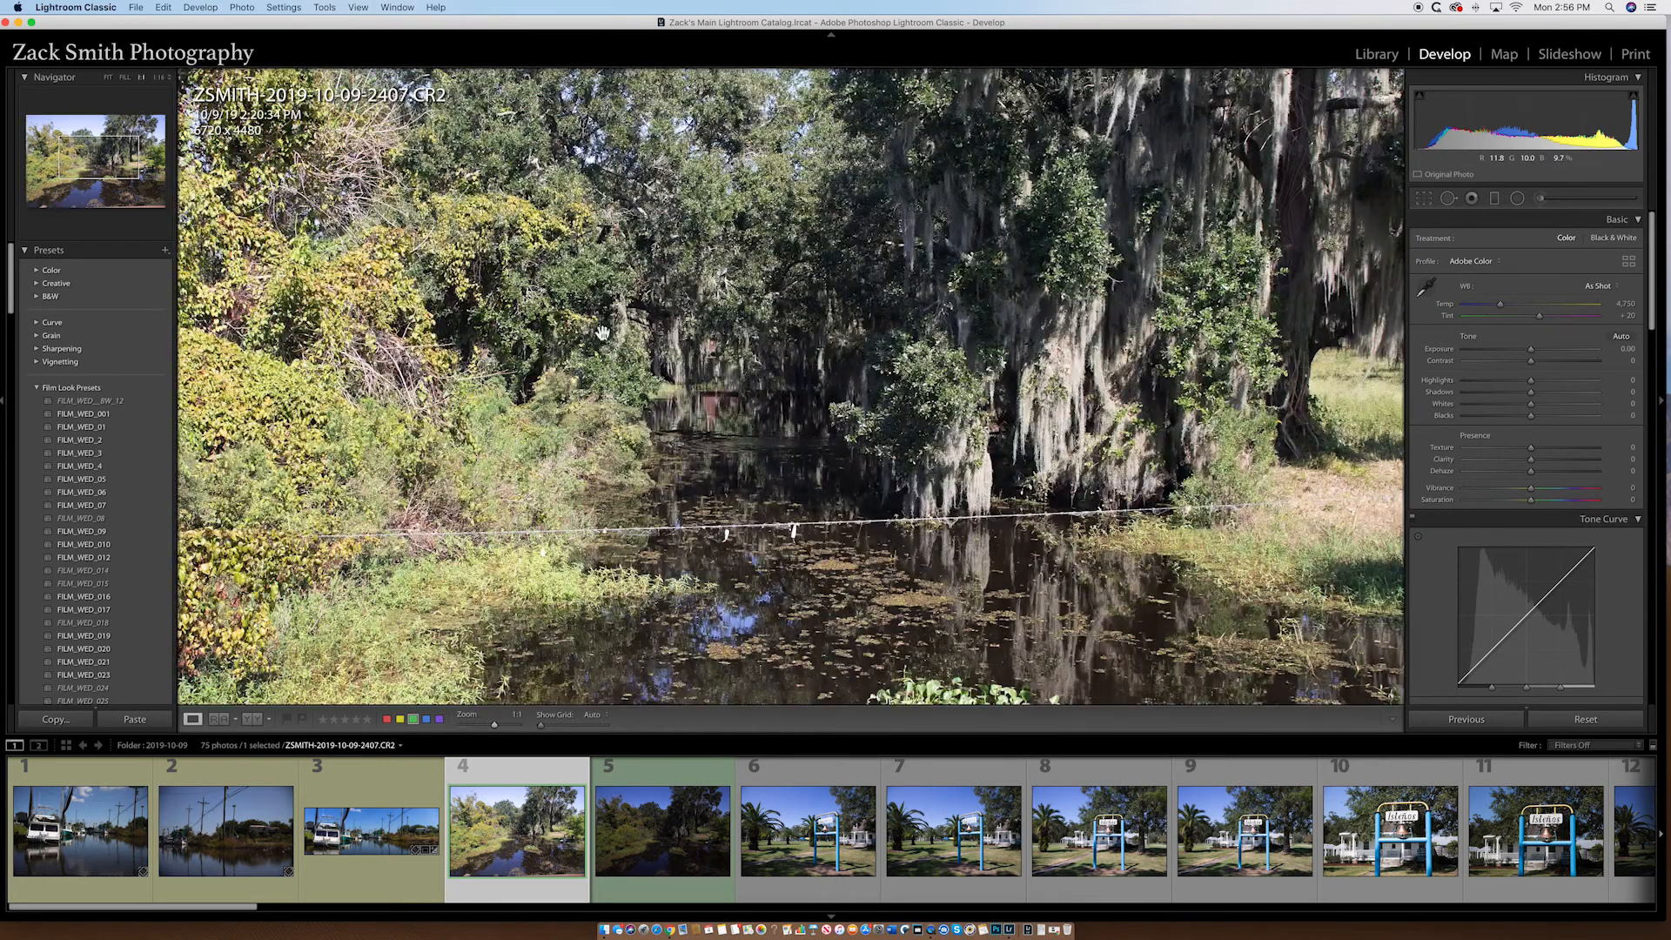
left_click(124, 78)
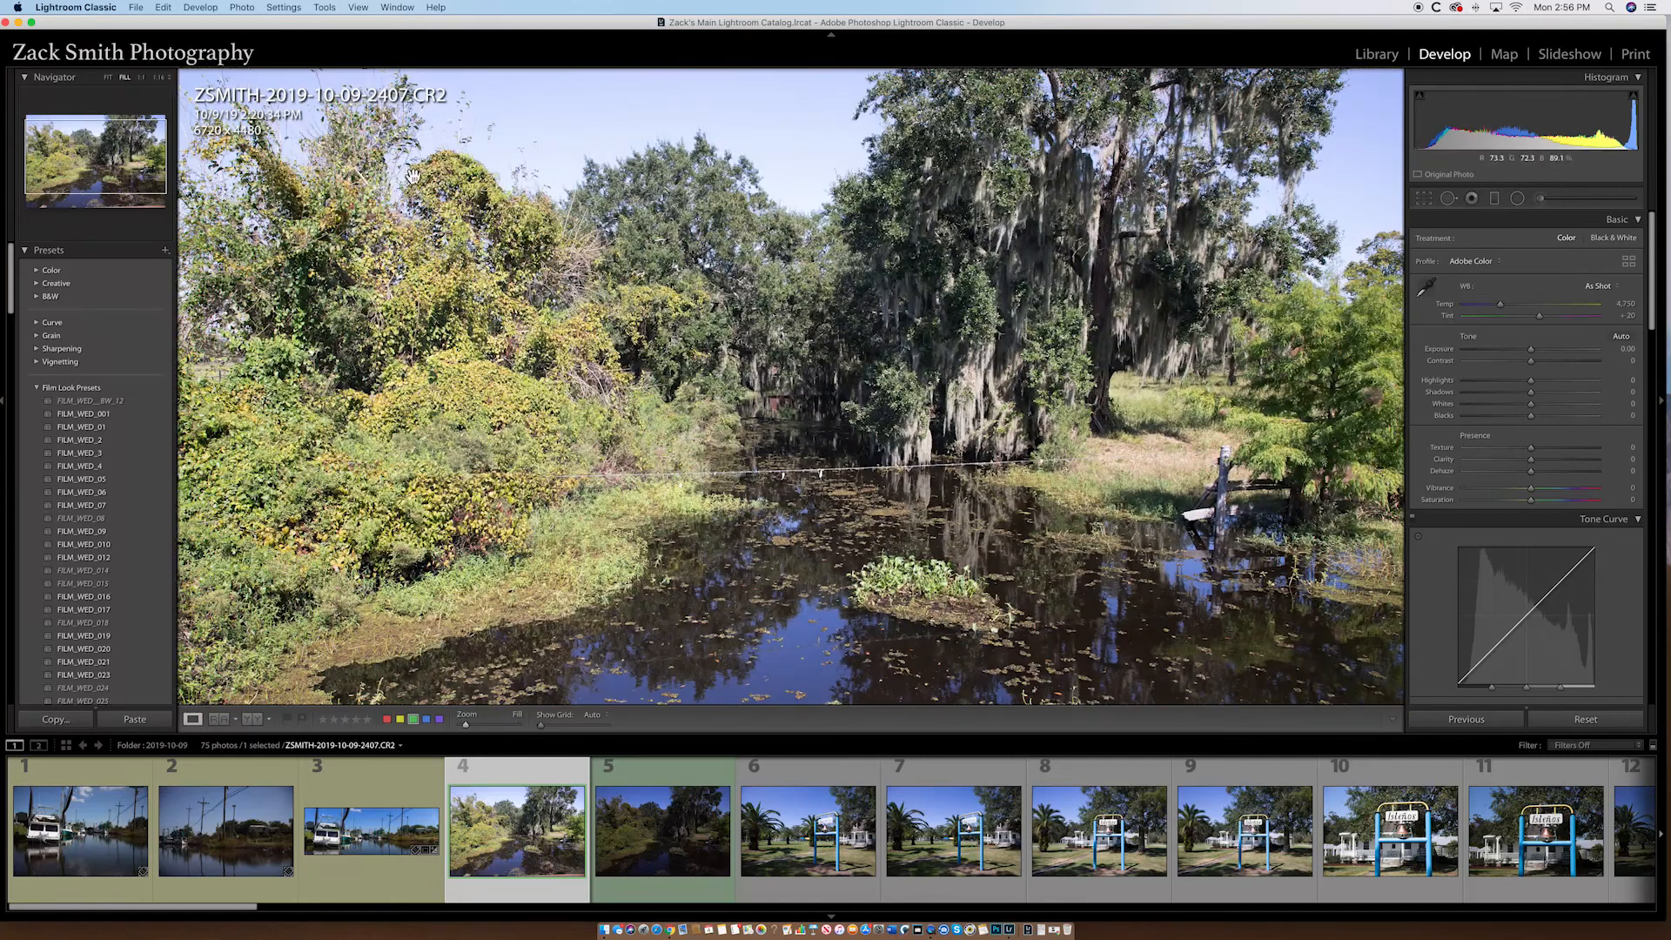
- Start an HDR photo merge of the green-labelled exposures 2407 and 2408, with the deghost amount at High
left_click(655, 842)
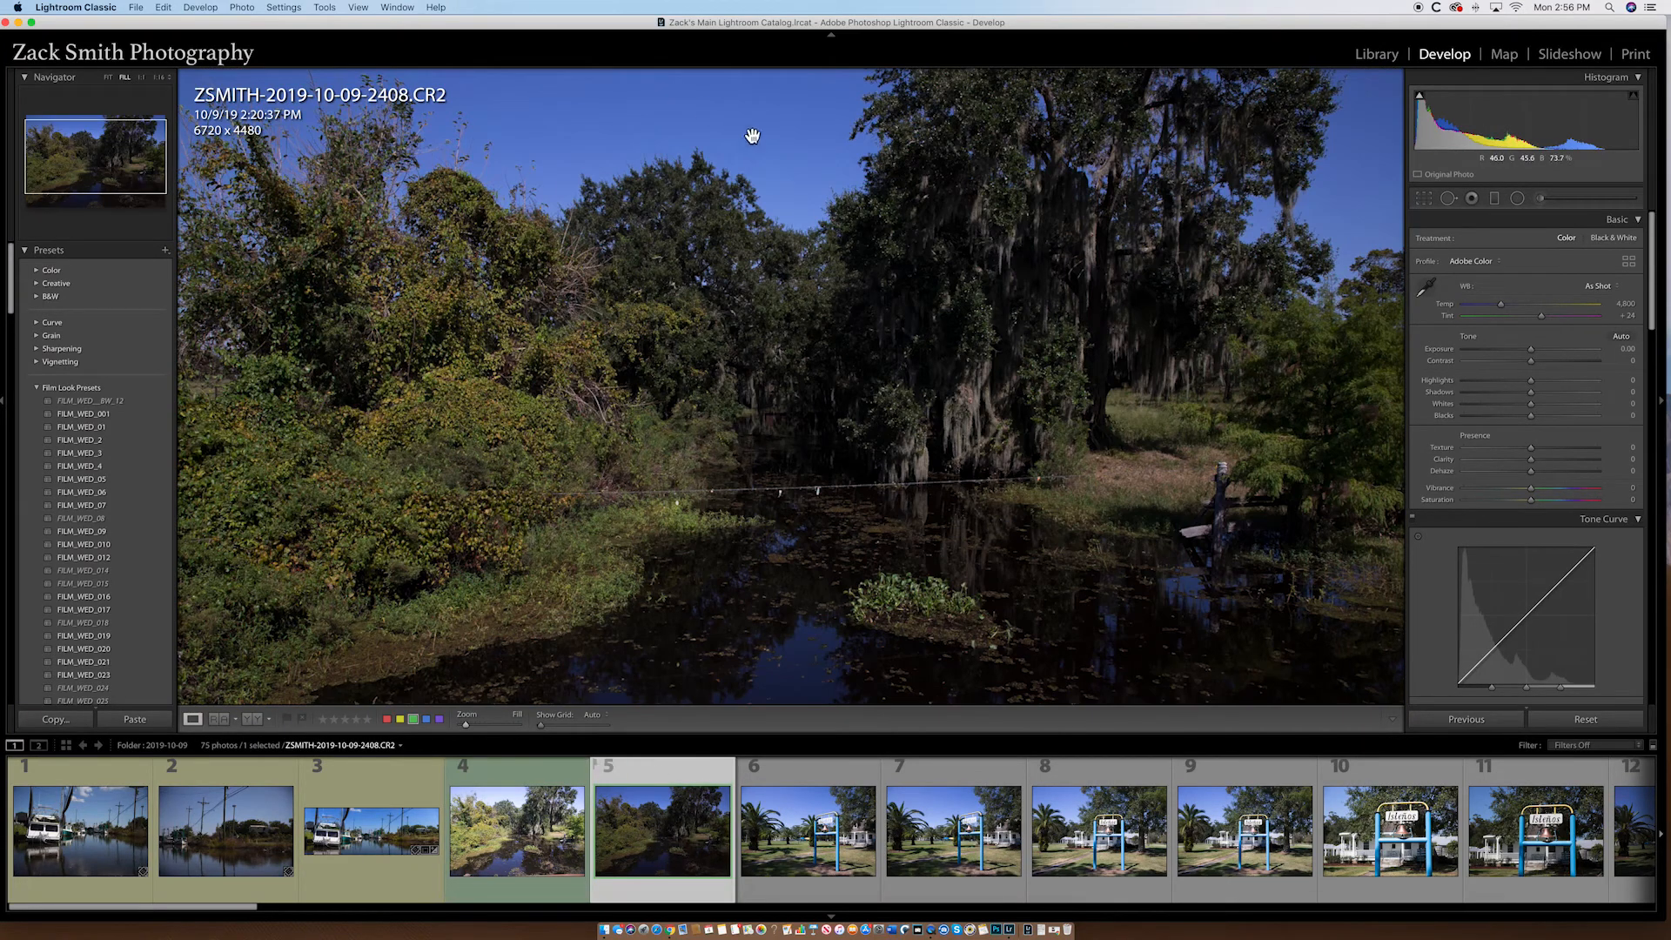
left_click(498, 862, "super")
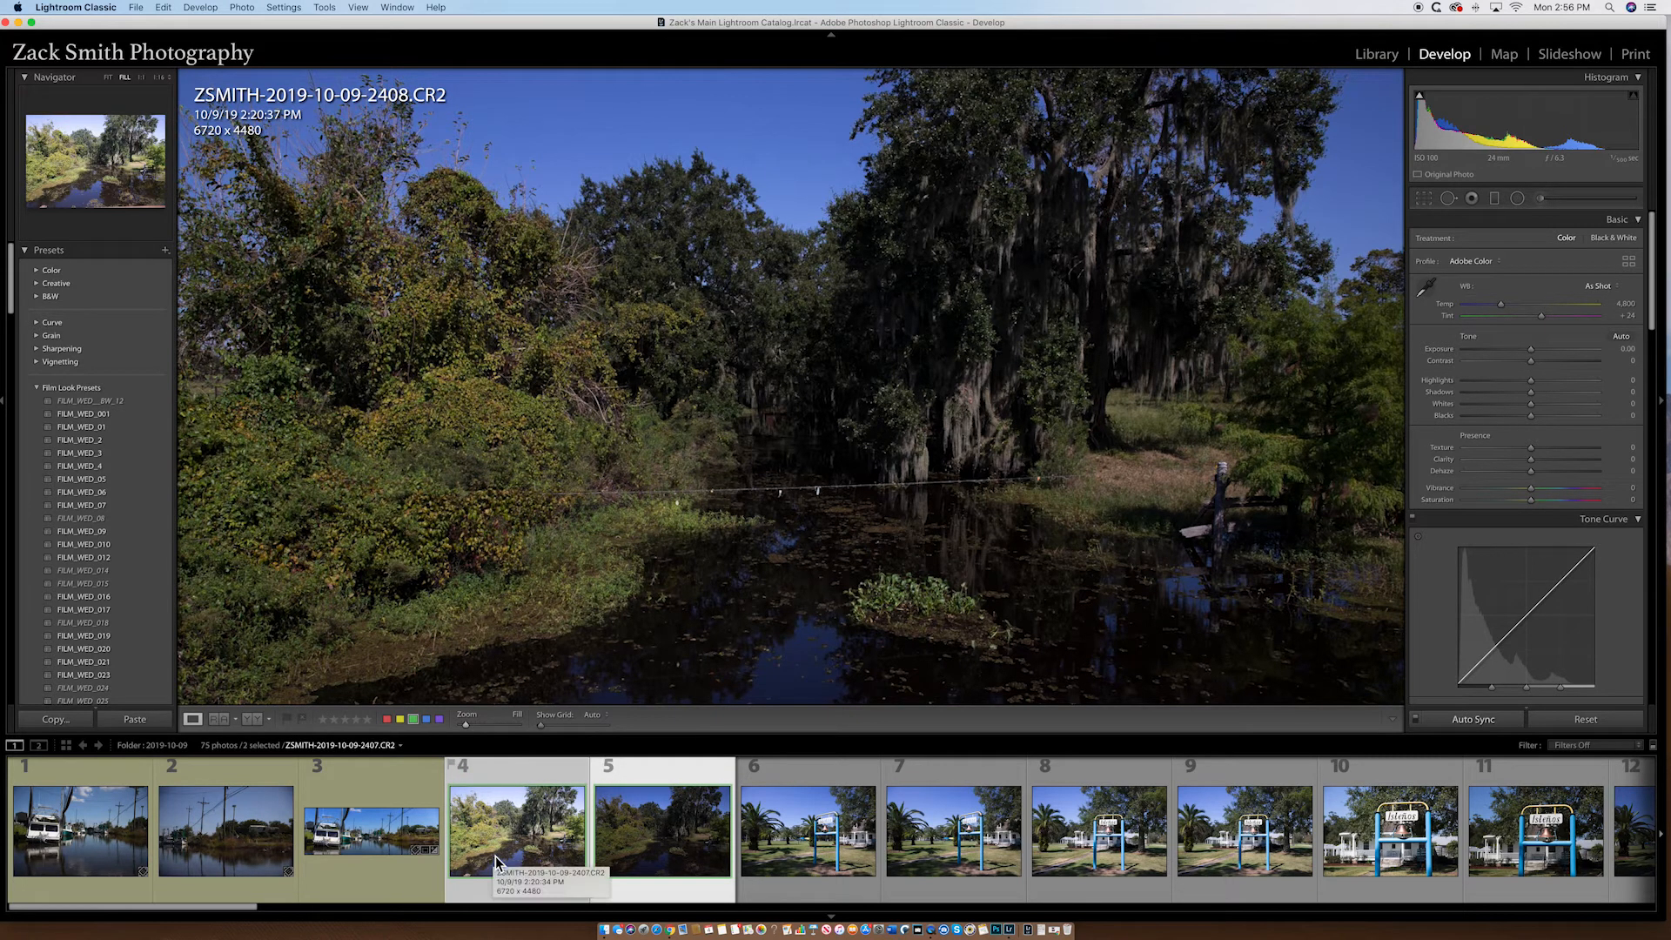
right_click(498, 863)
mouse_move(564, 628)
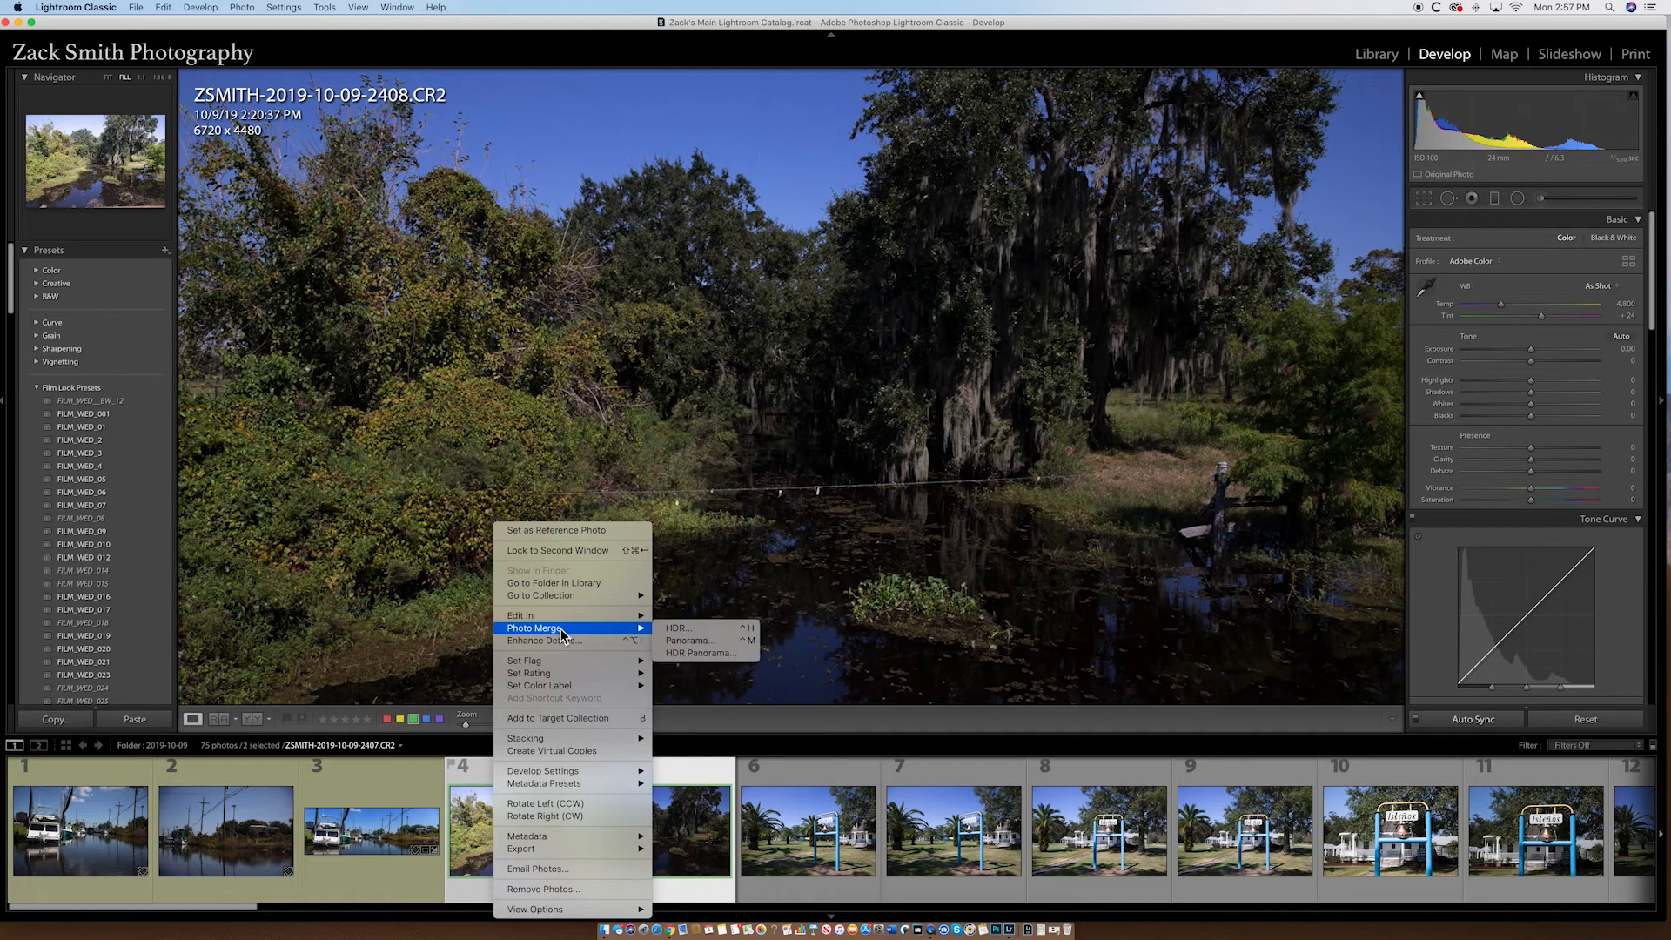
left_click(710, 631)
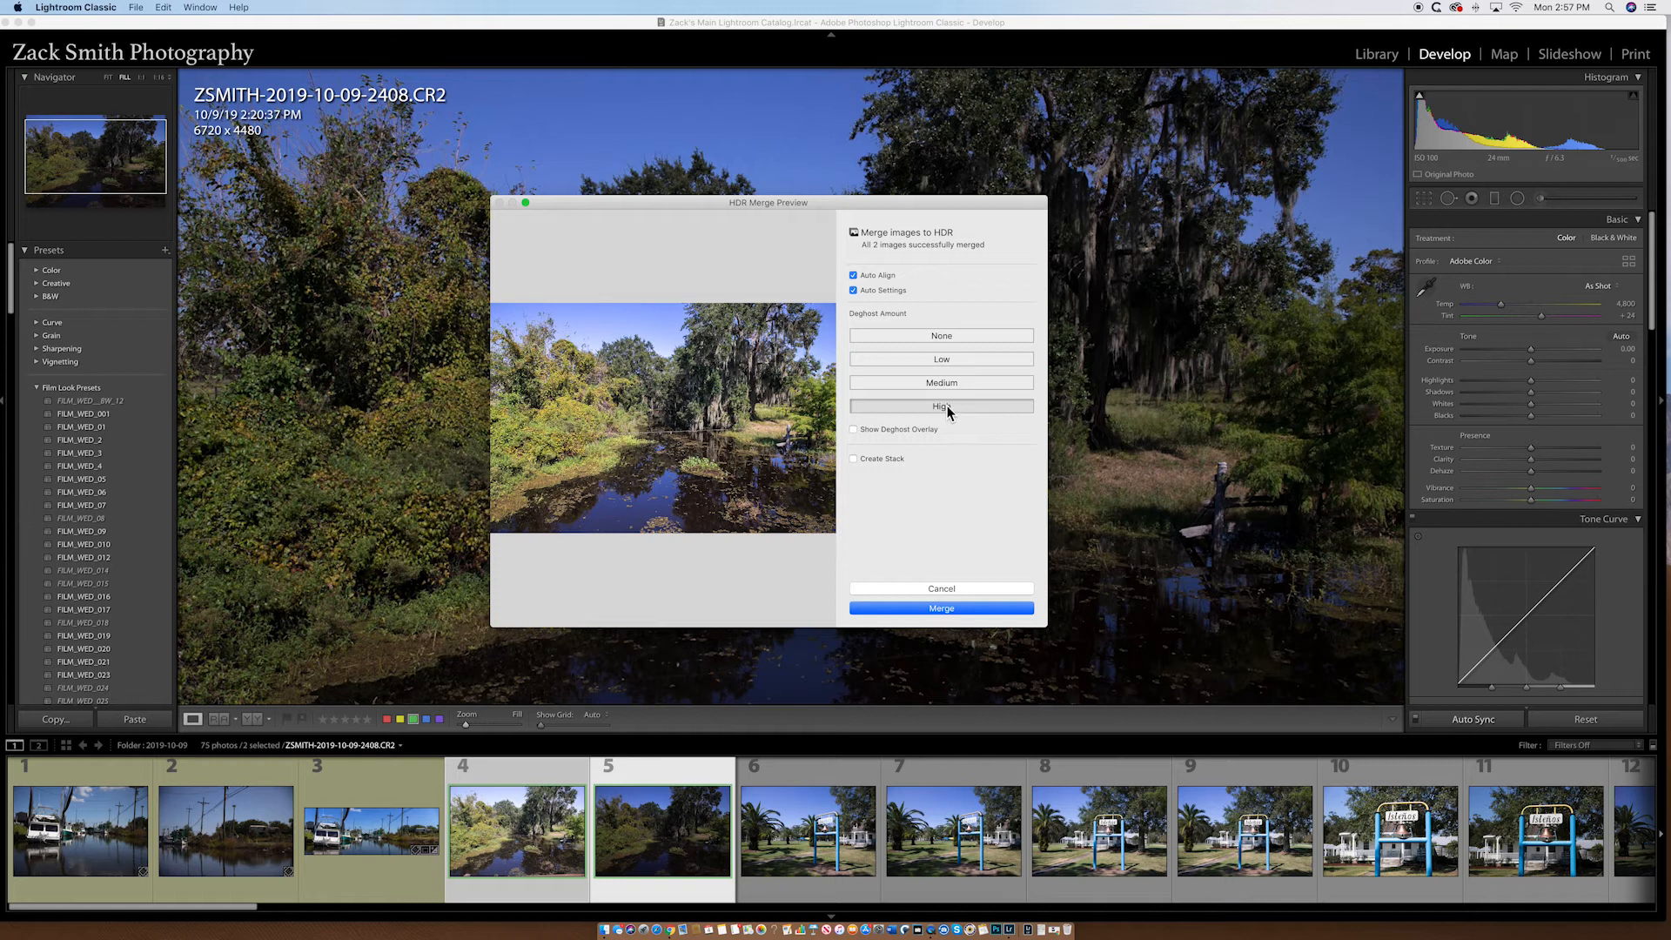
- Check the deghost overlay on the HDR preview, hide it again, and merge the two exposures
left_click(853, 431)
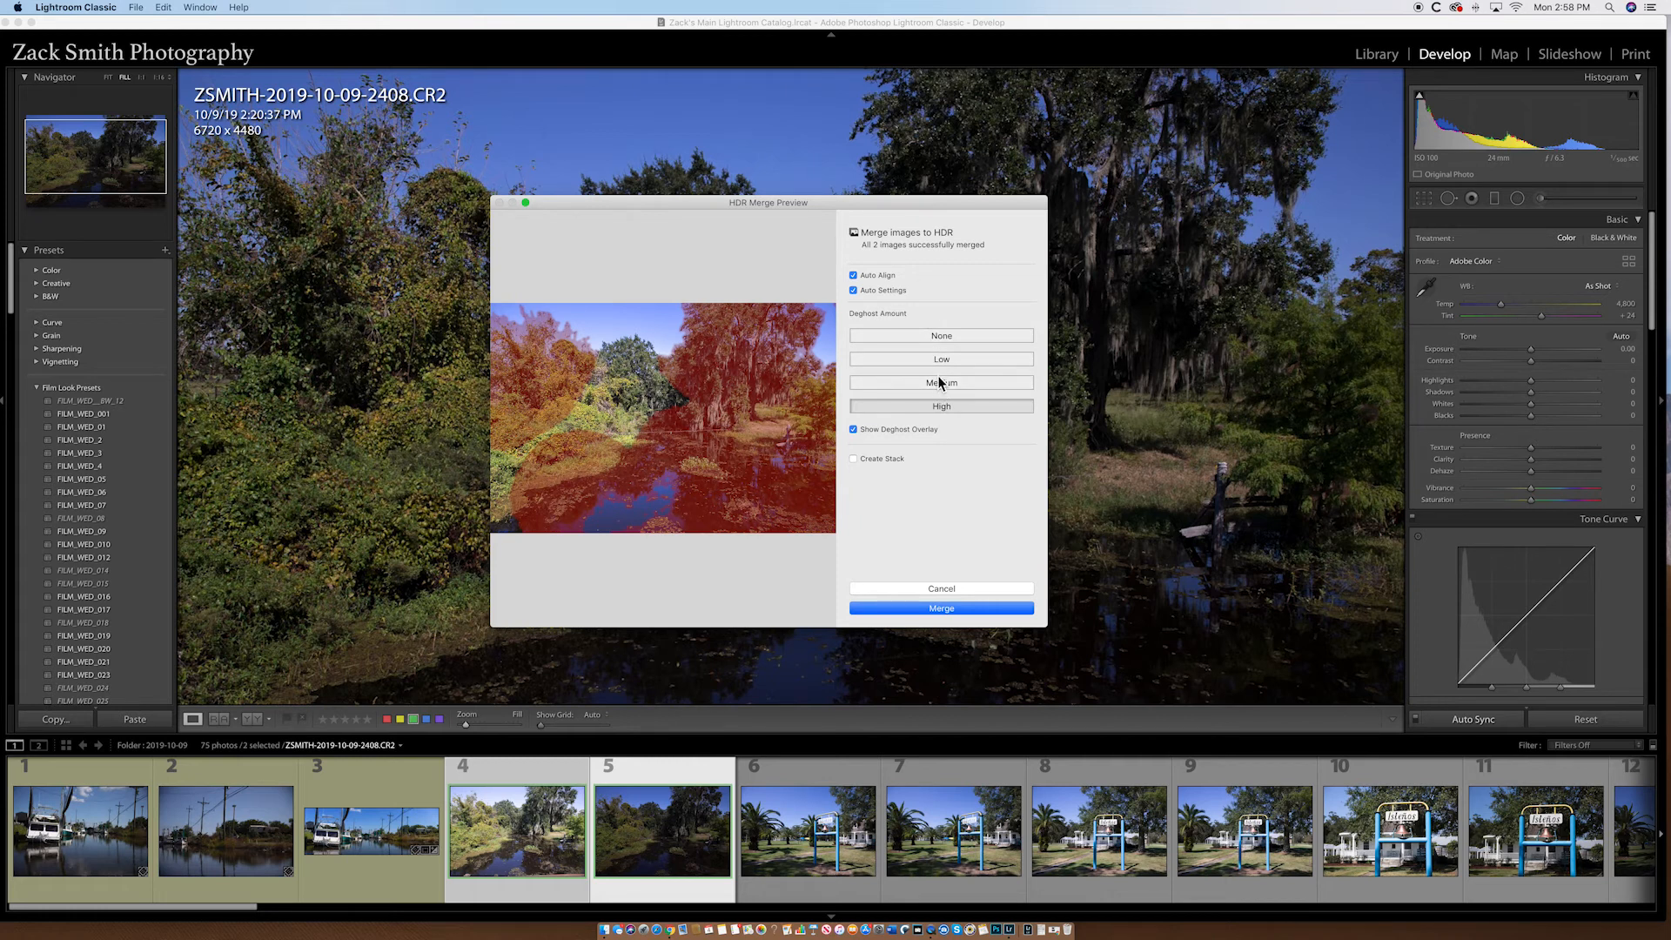
left_click(854, 429)
left_click(940, 608)
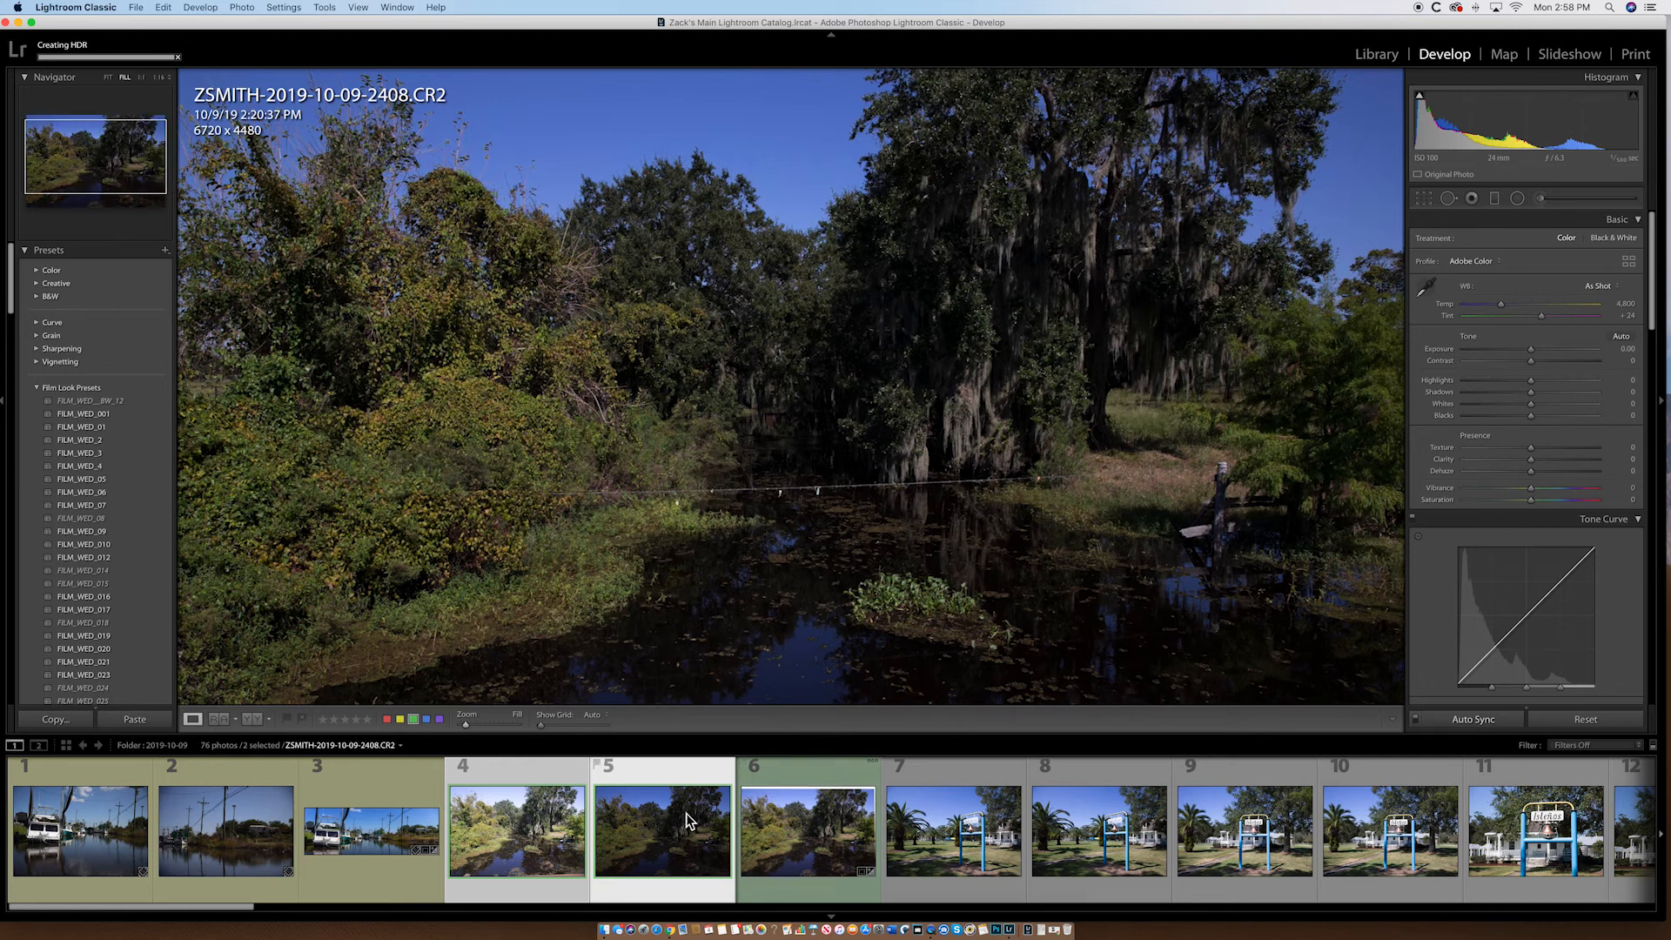
- Set Exposure to +0.35 and Clarity to +21 on the merged HDR photo, viewing the whole image
left_click(791, 833)
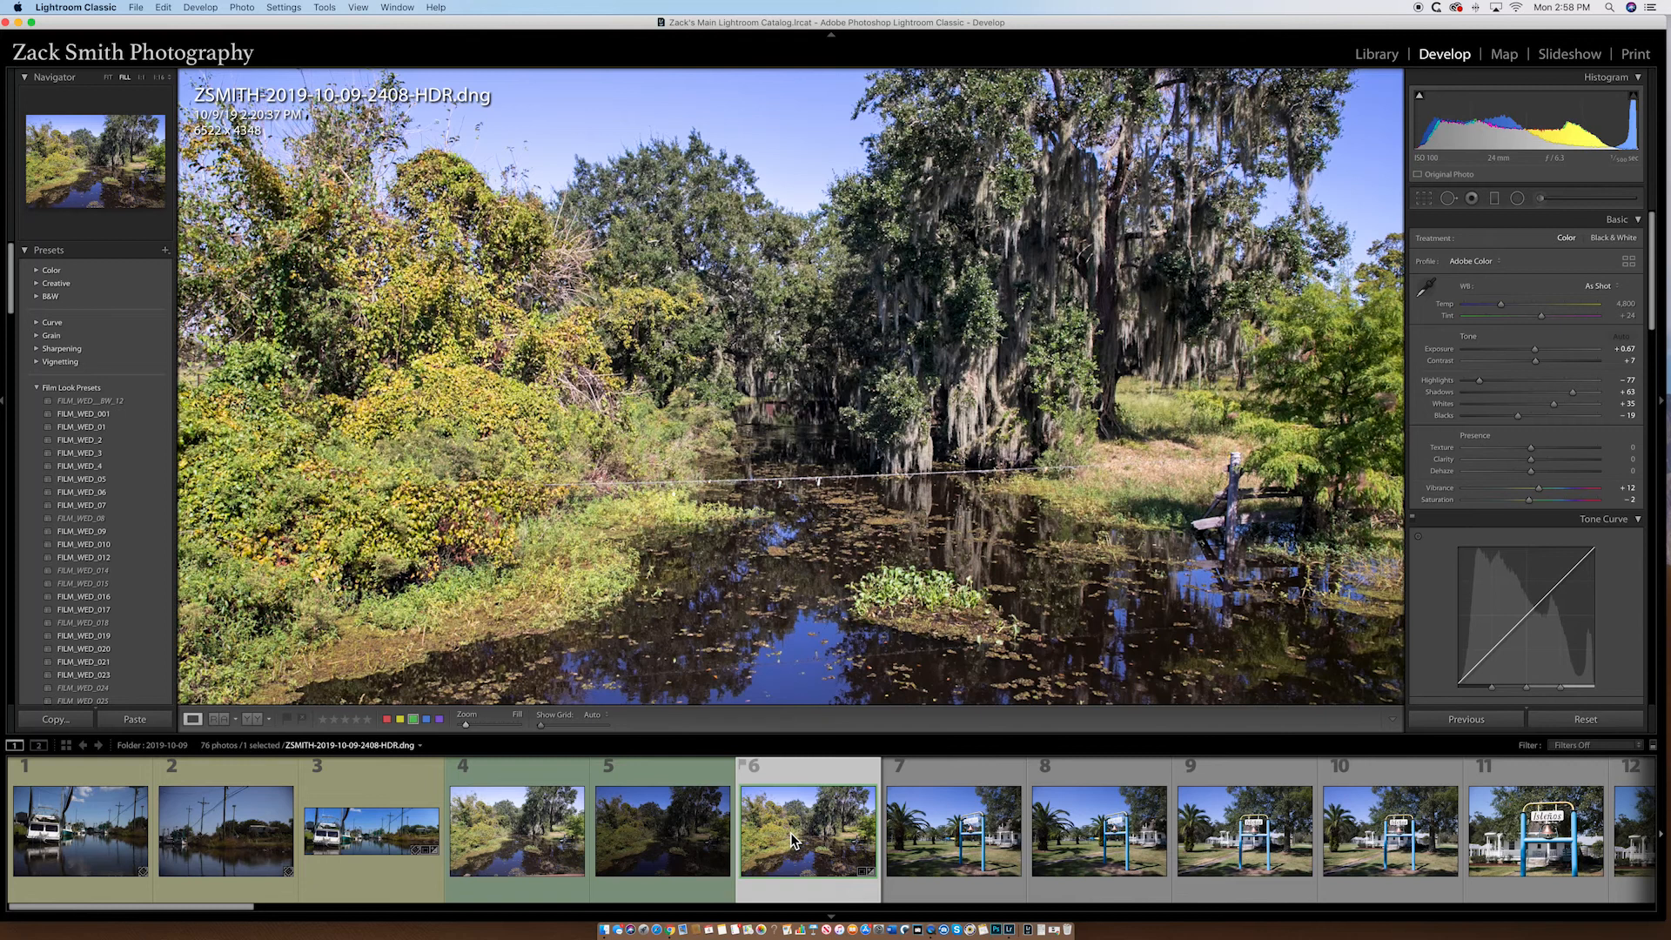
key("super+minus")
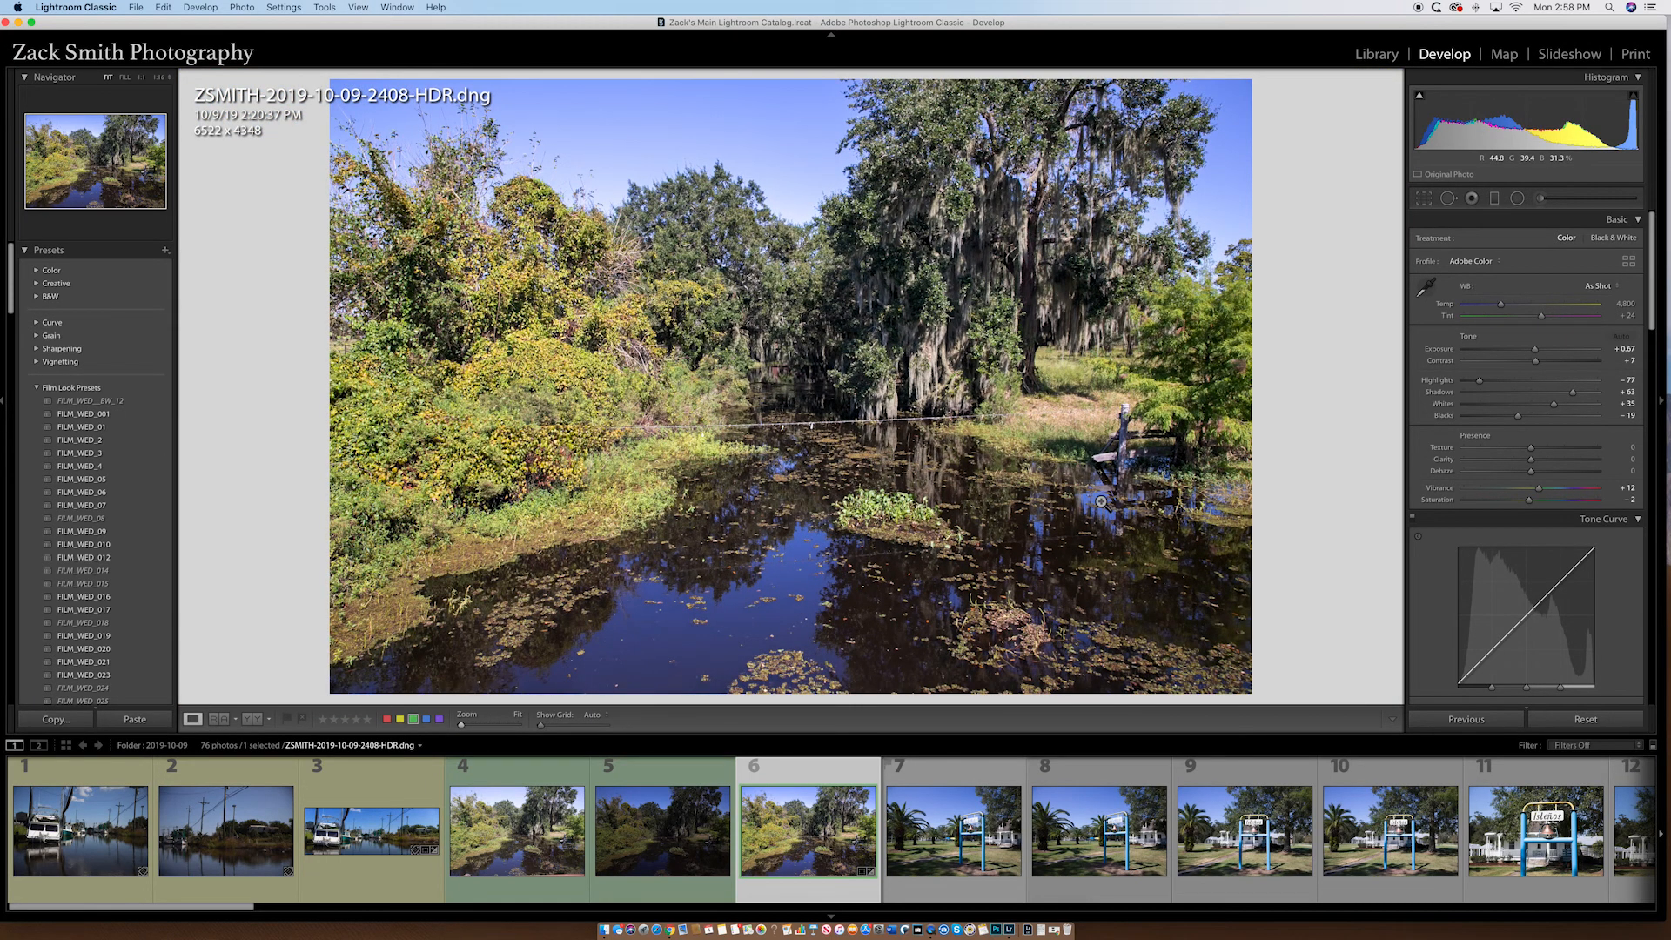
left_click_drag(1539, 350, 1535, 350)
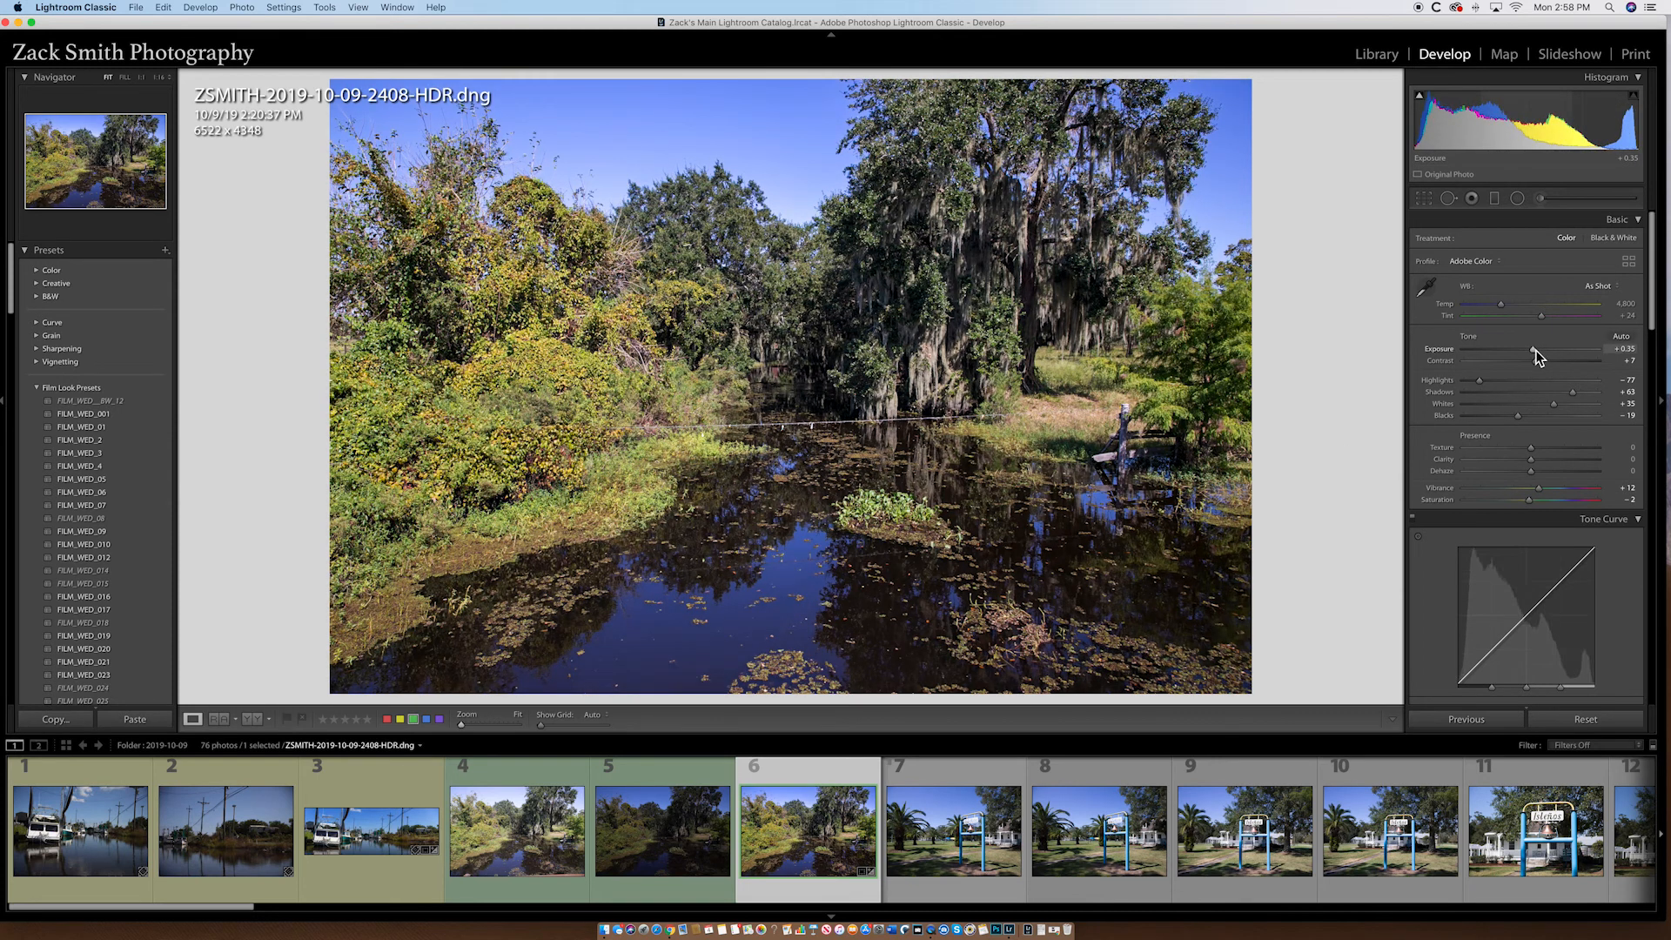
left_click(1548, 462)
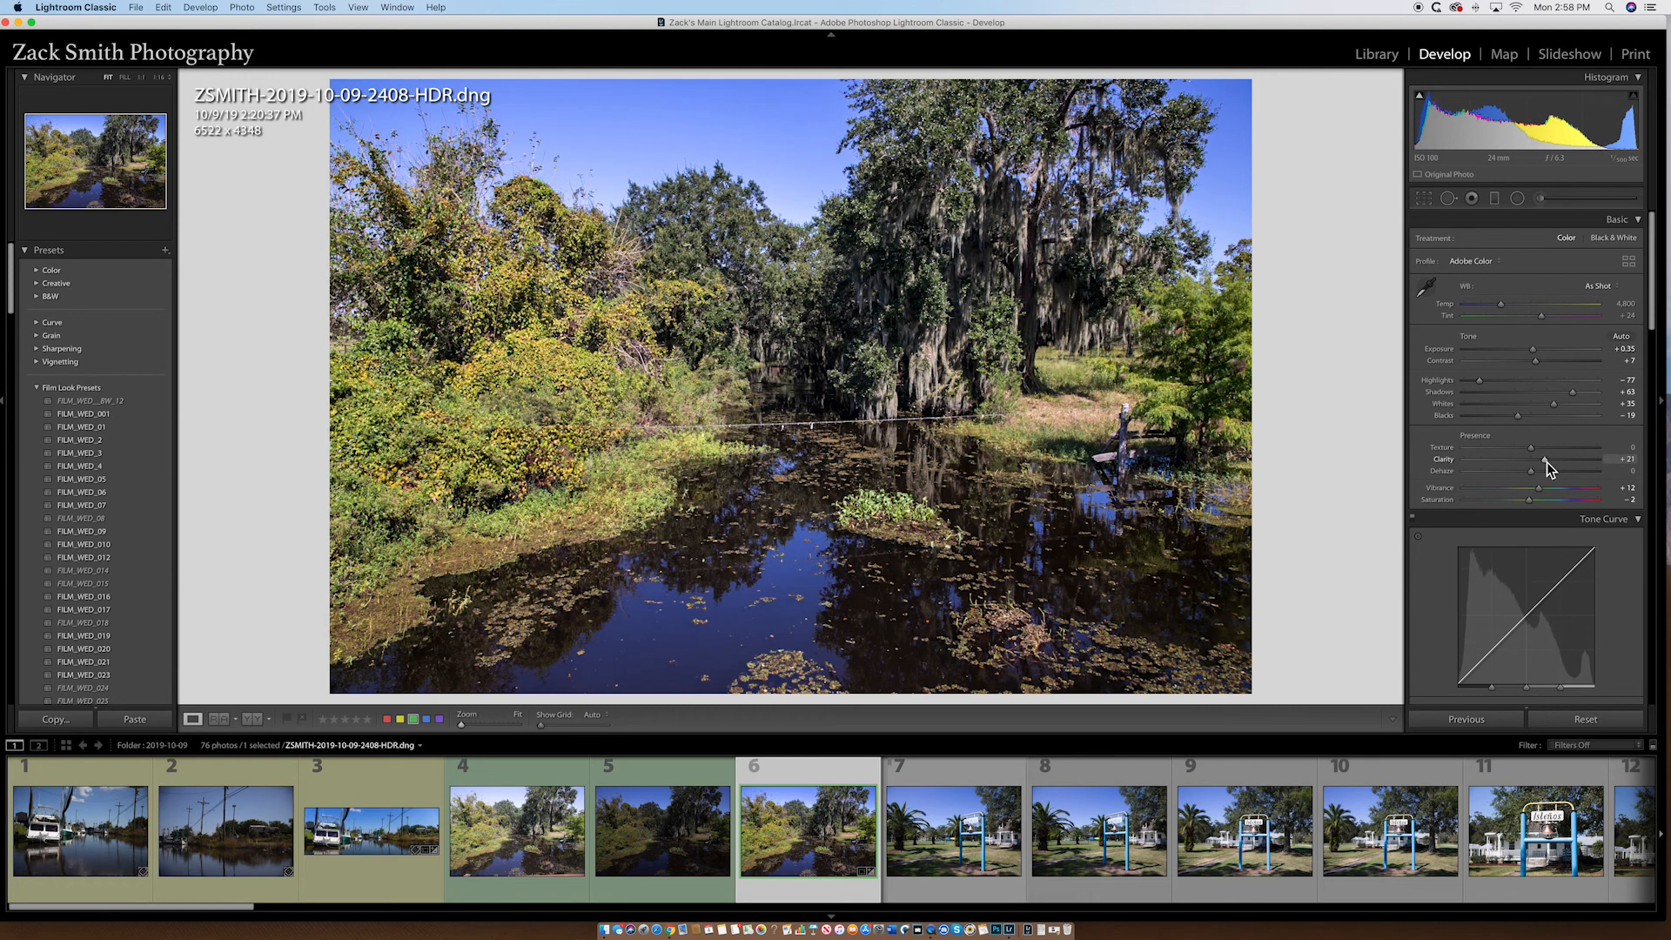
- Paint over the lower water and the grassy bank with the Adjustment Brush at Temp 52 and Exposure 2.89
left_click(1539, 197)
mouse_move(1196, 600)
left_mouse_down()
mouse_move(1029, 569)
mouse_move(1215, 580)
mouse_move(850, 677)
mouse_move(849, 642)
mouse_move(1089, 565)
mouse_move(1260, 606)
left_mouse_up()
left_click_drag(1535, 285, 1585, 291)
mouse_move(445, 633)
left_mouse_down()
mouse_move(767, 493)
mouse_move(695, 553)
mouse_move(741, 543)
mouse_move(811, 448)
left_mouse_up()
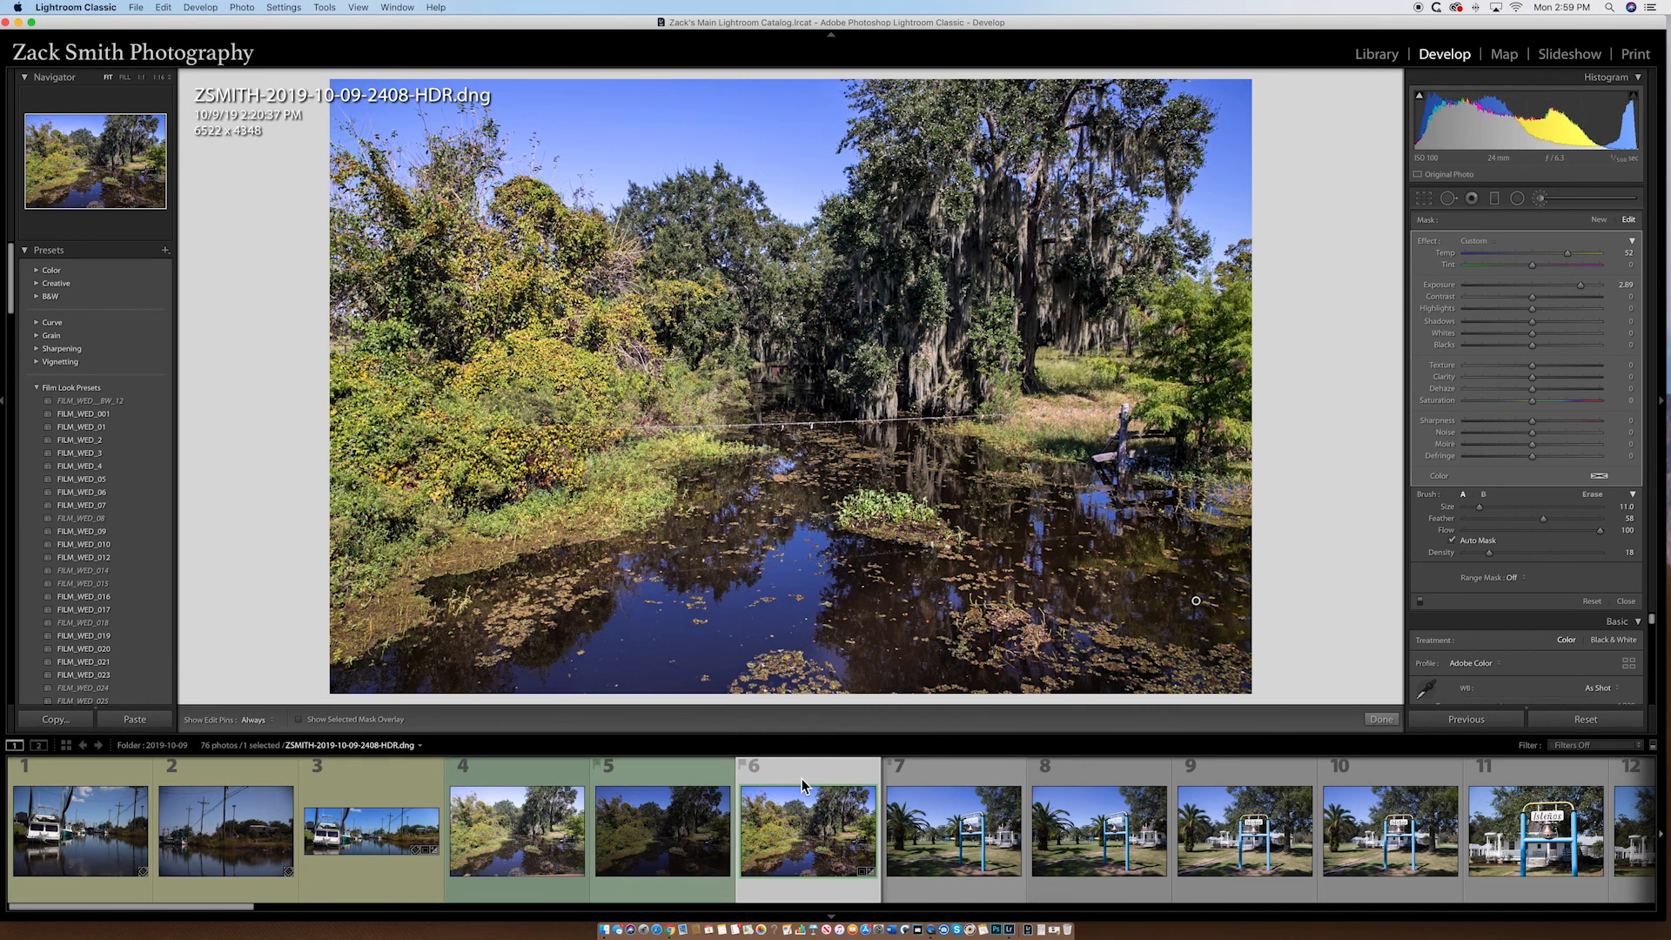
- Add the keywords "HDR, high dynamic range" to the merged HDR photo in the Library
key("g")
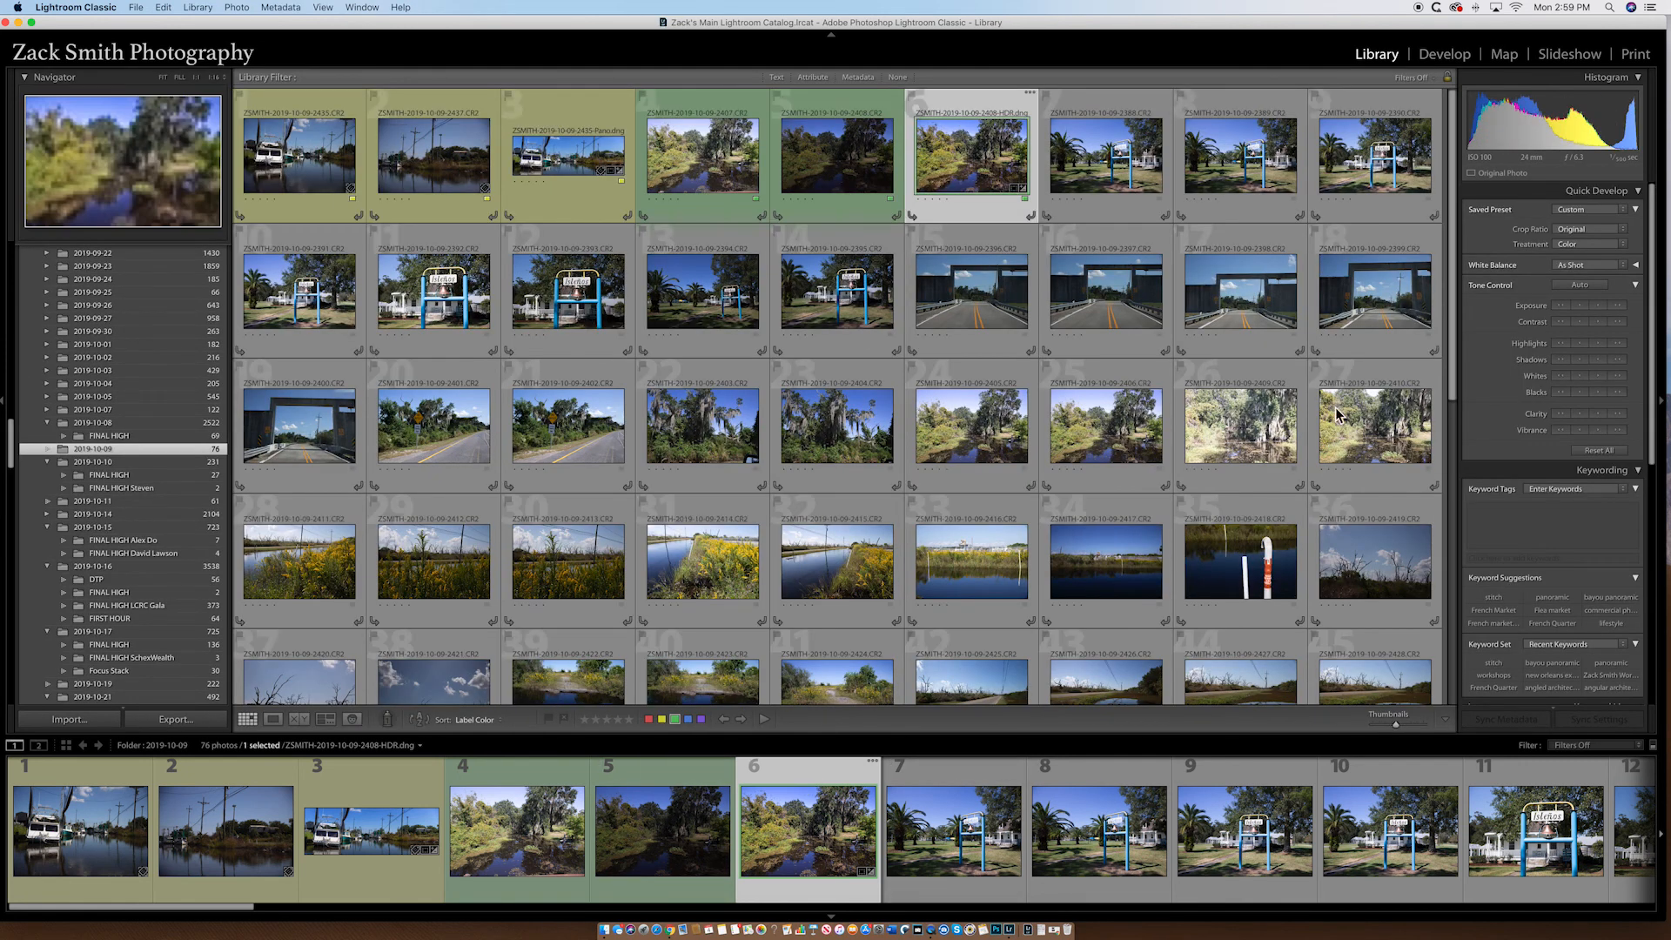
left_click(1511, 524)
type("HDR")
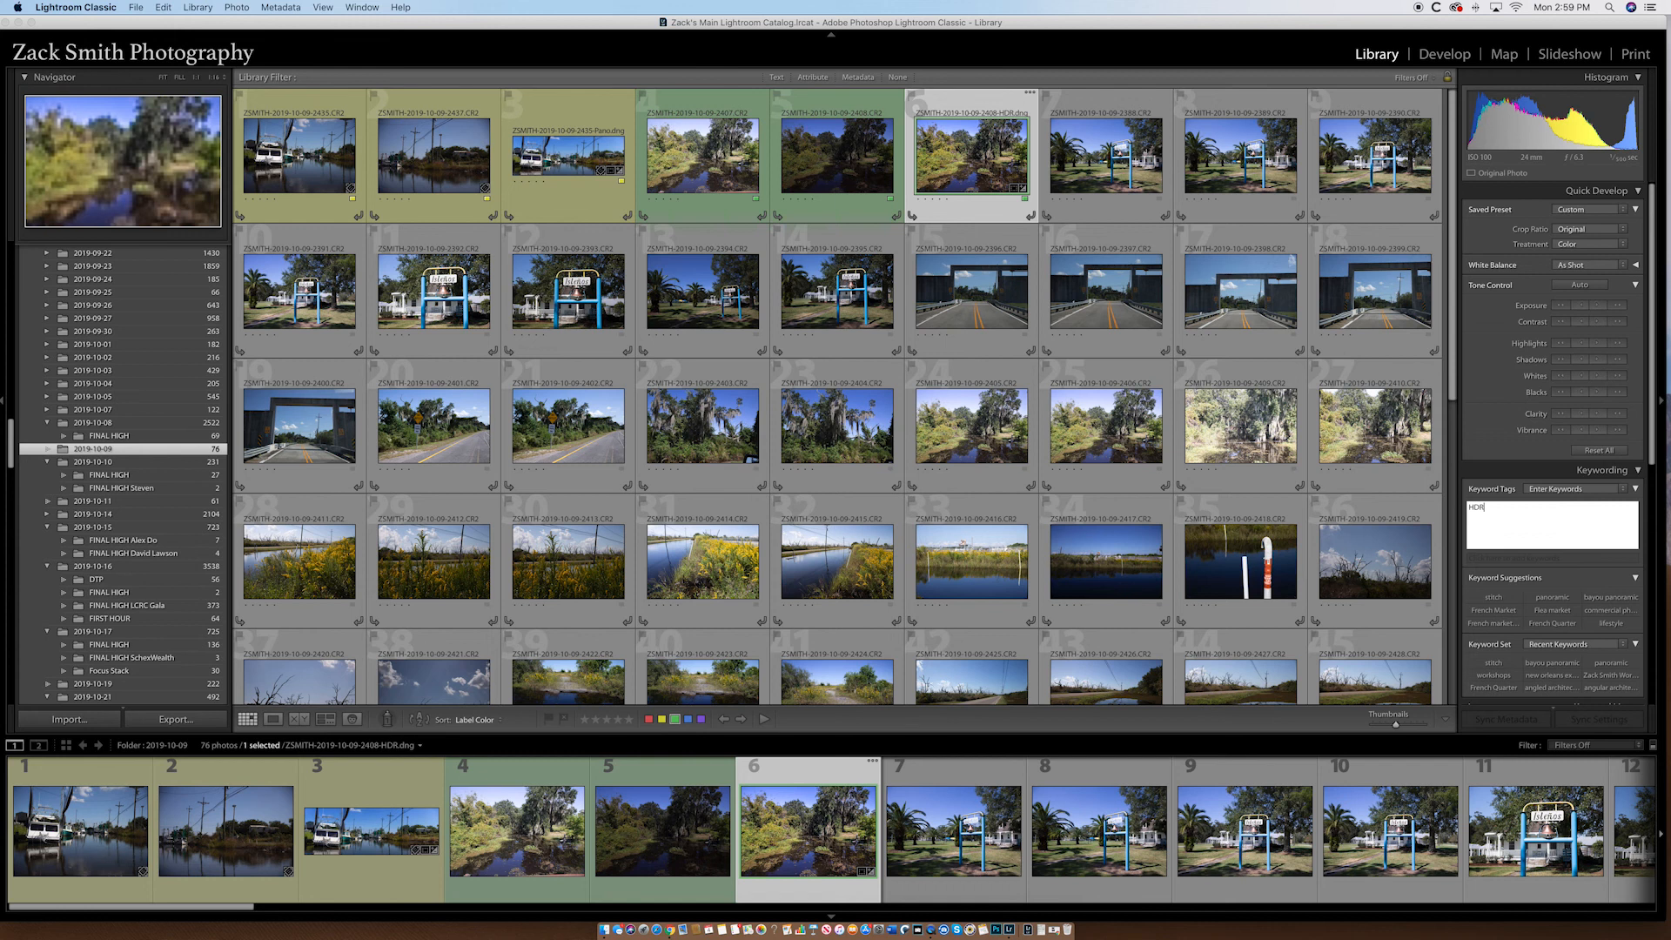
type(", high dynamic range")
key("Return")
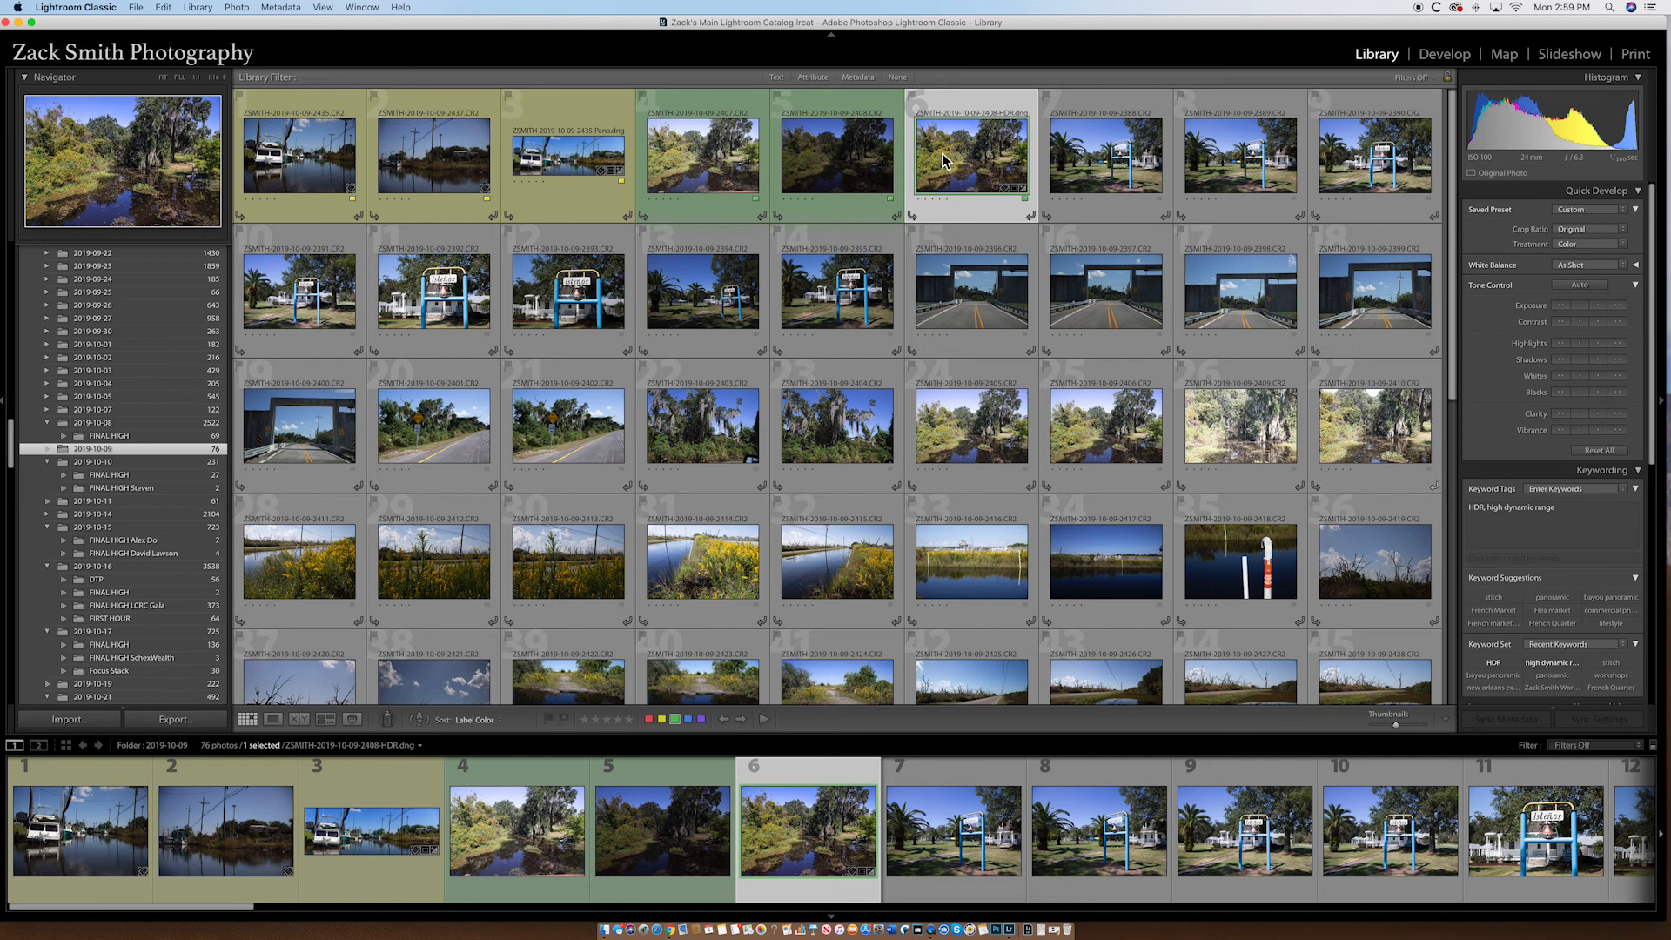
- Give the HDR photo and the bayou panorama the blue color label, and review each one enlarged
left_click(576, 156, "super")
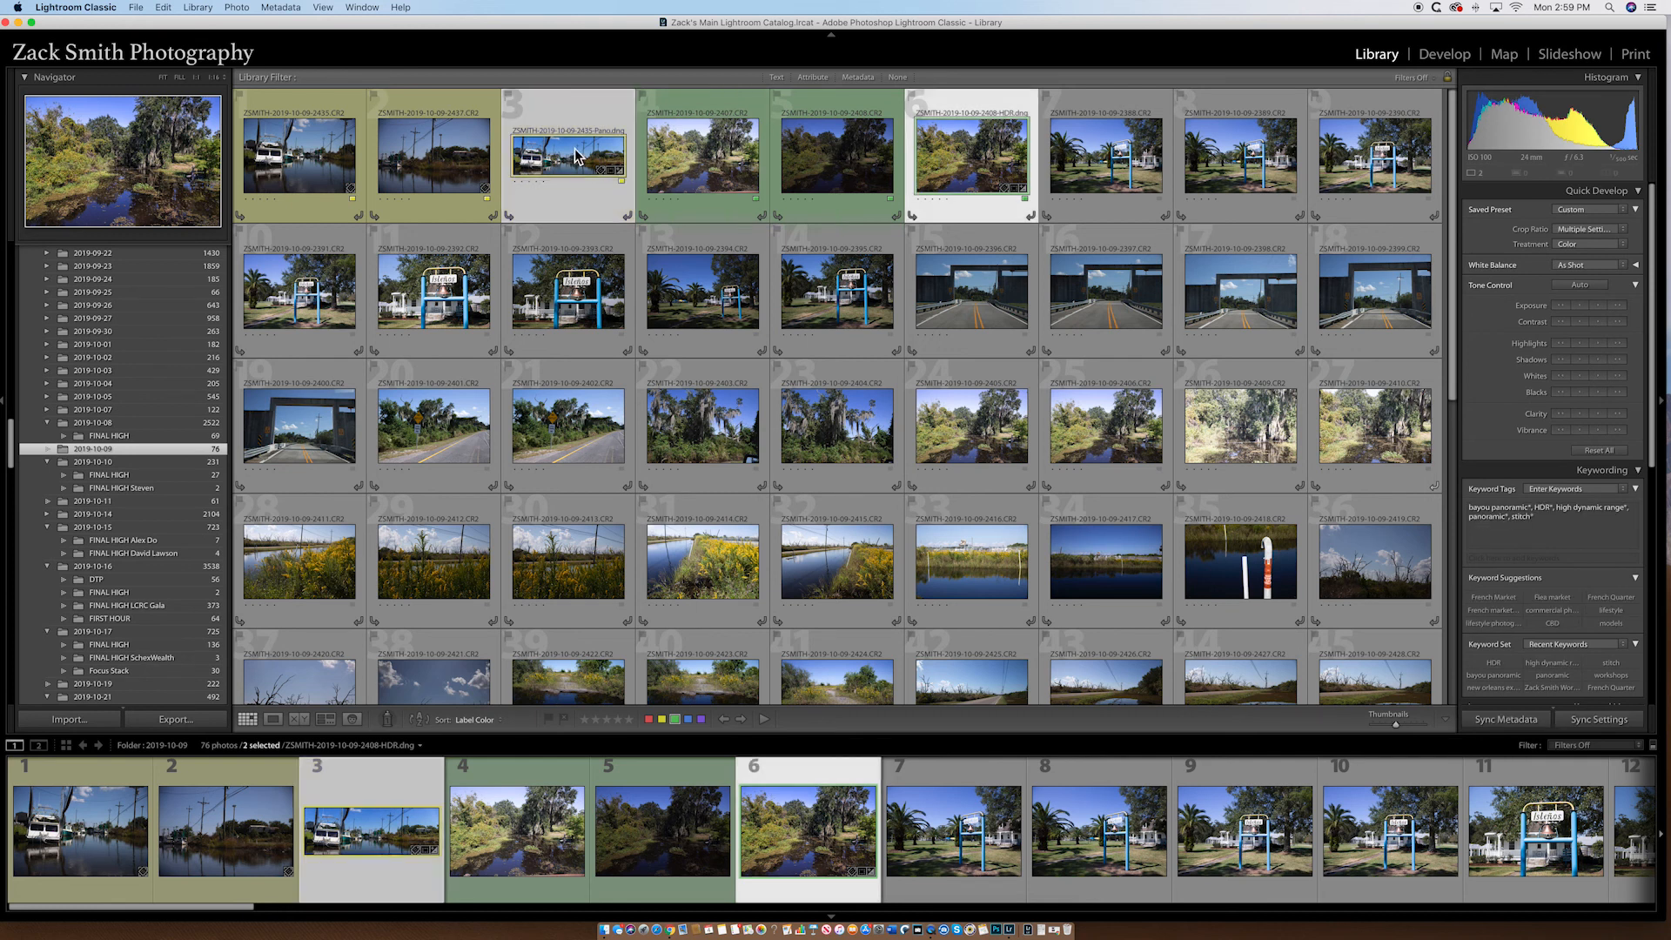
key("9")
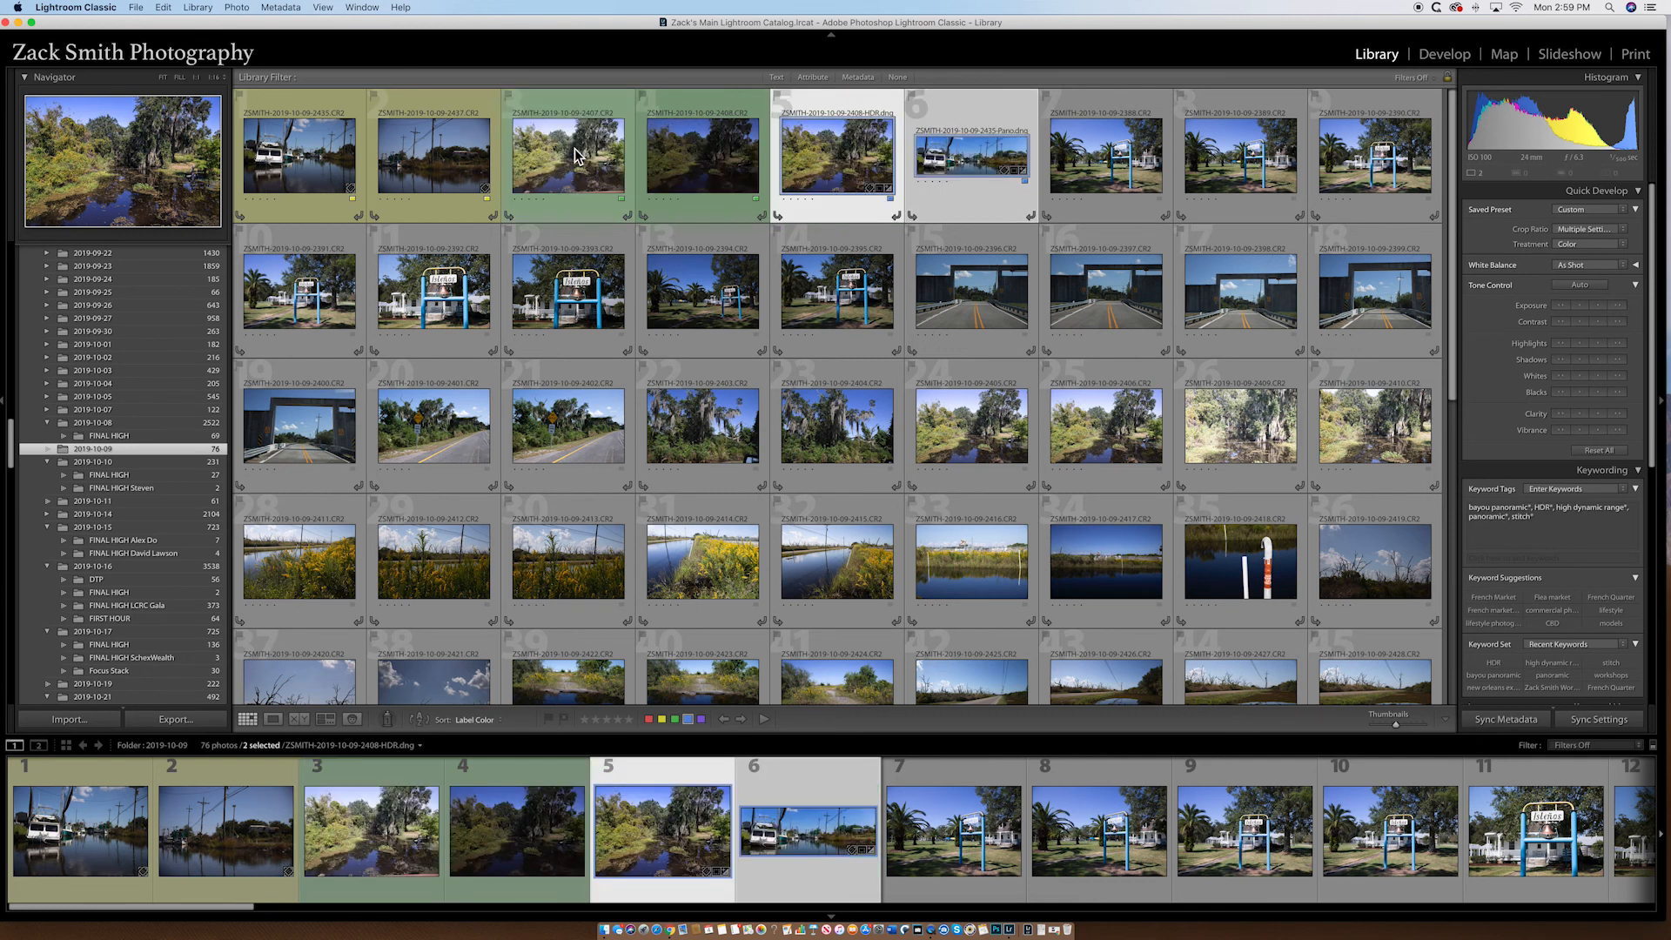
double_click(822, 108)
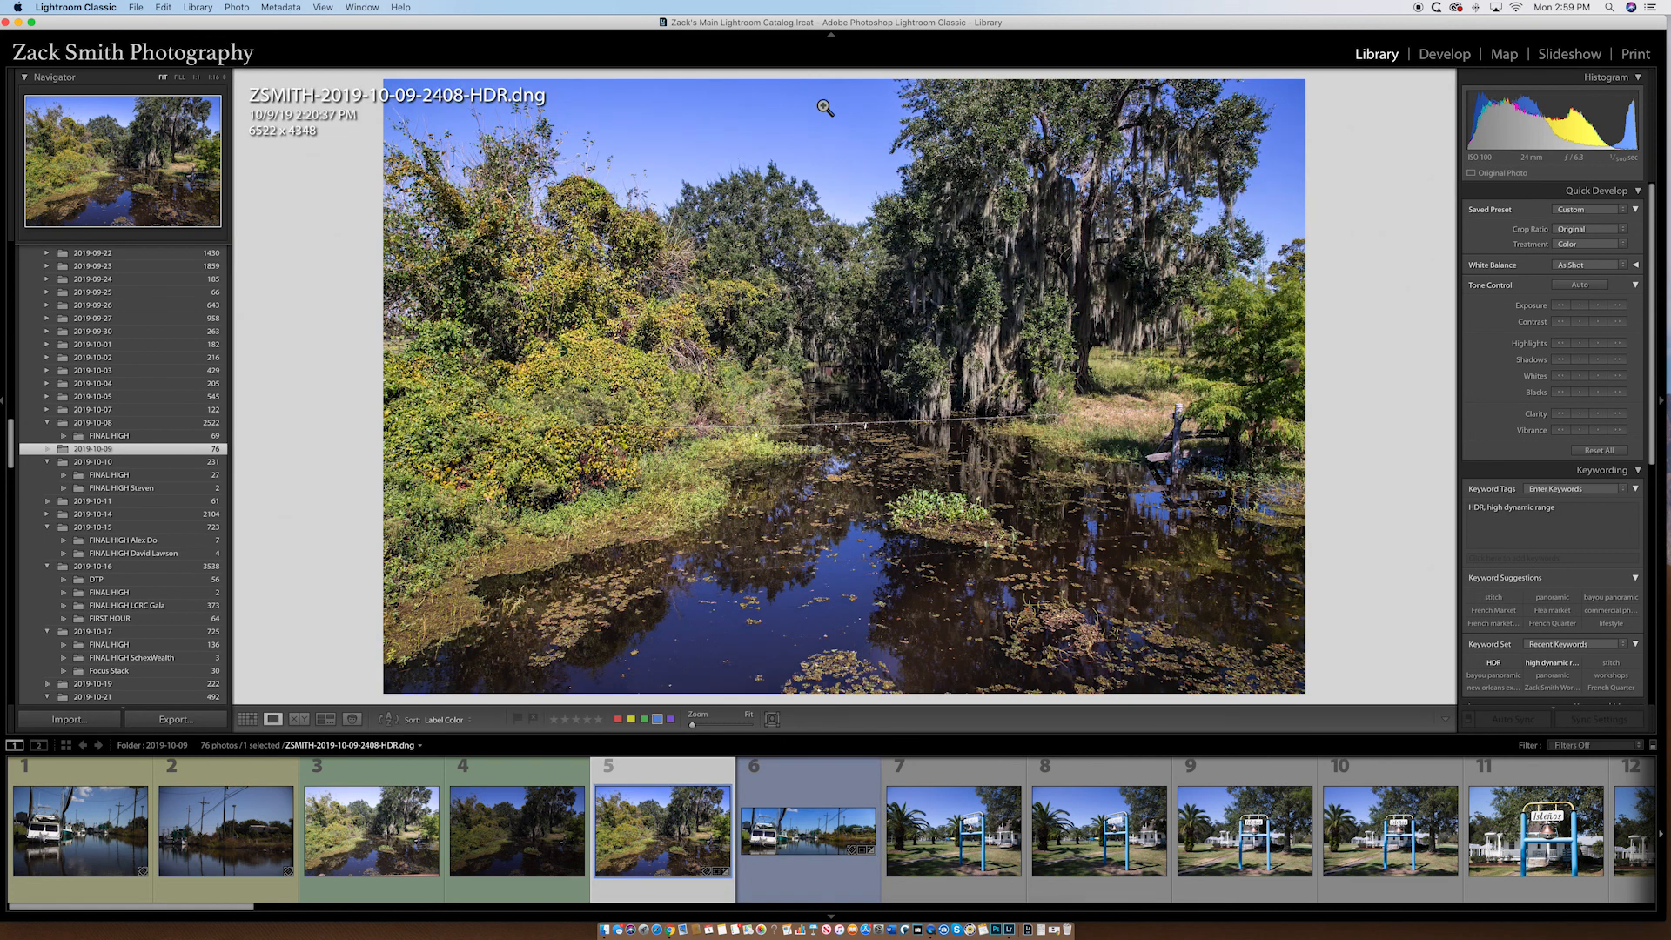
key("Right")
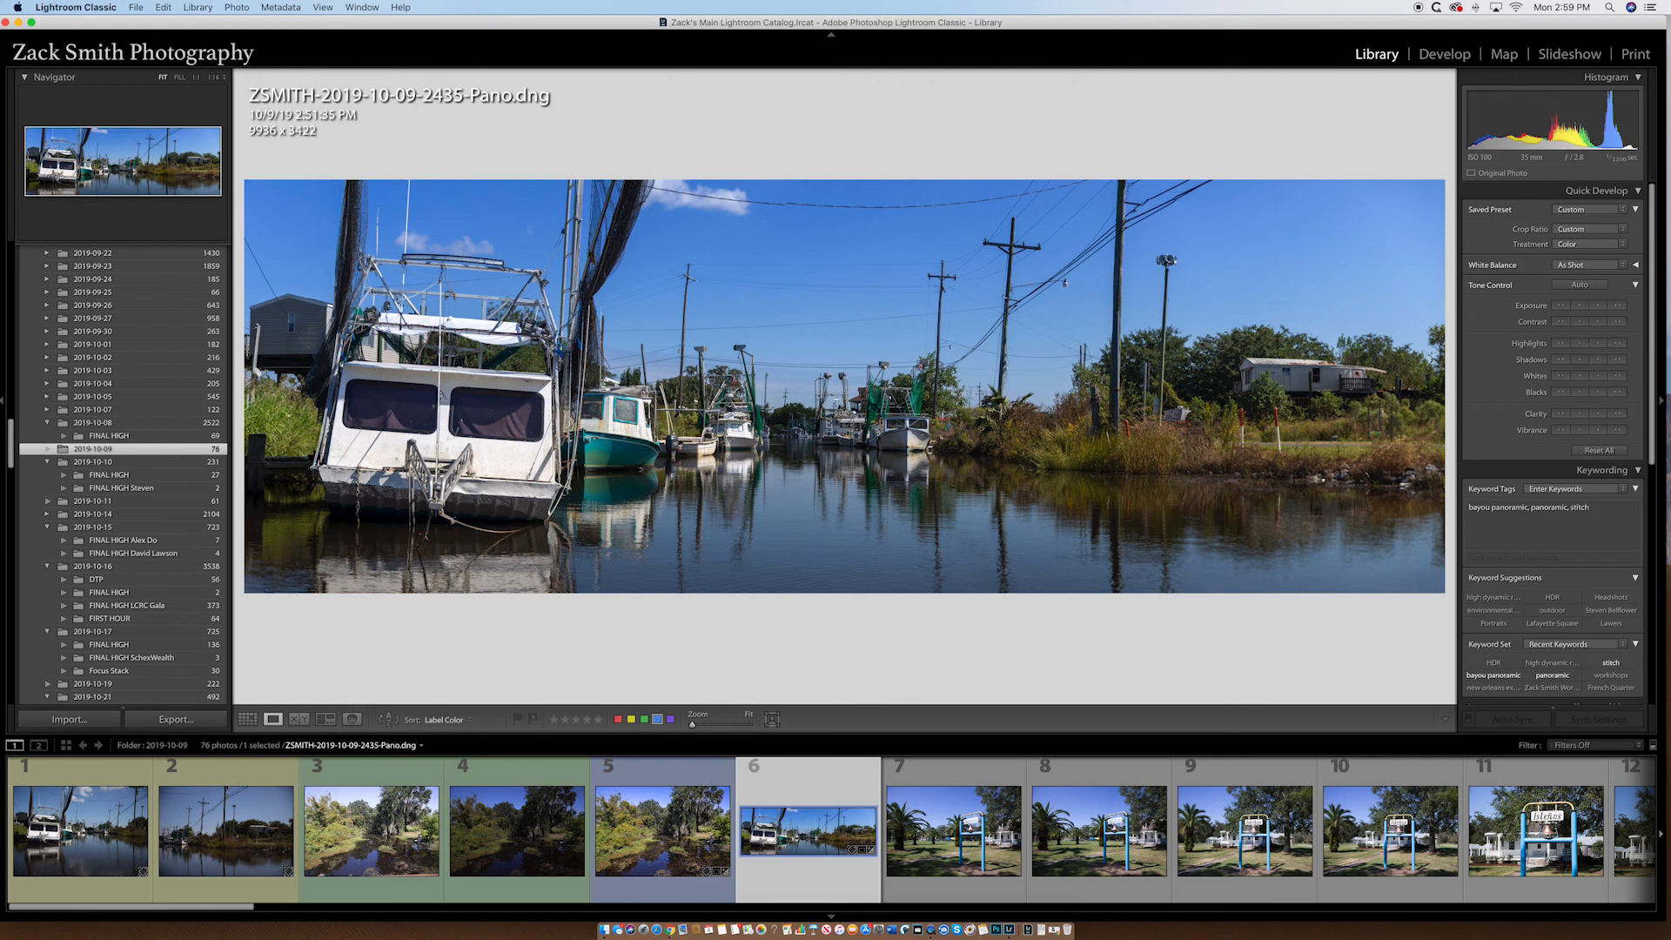